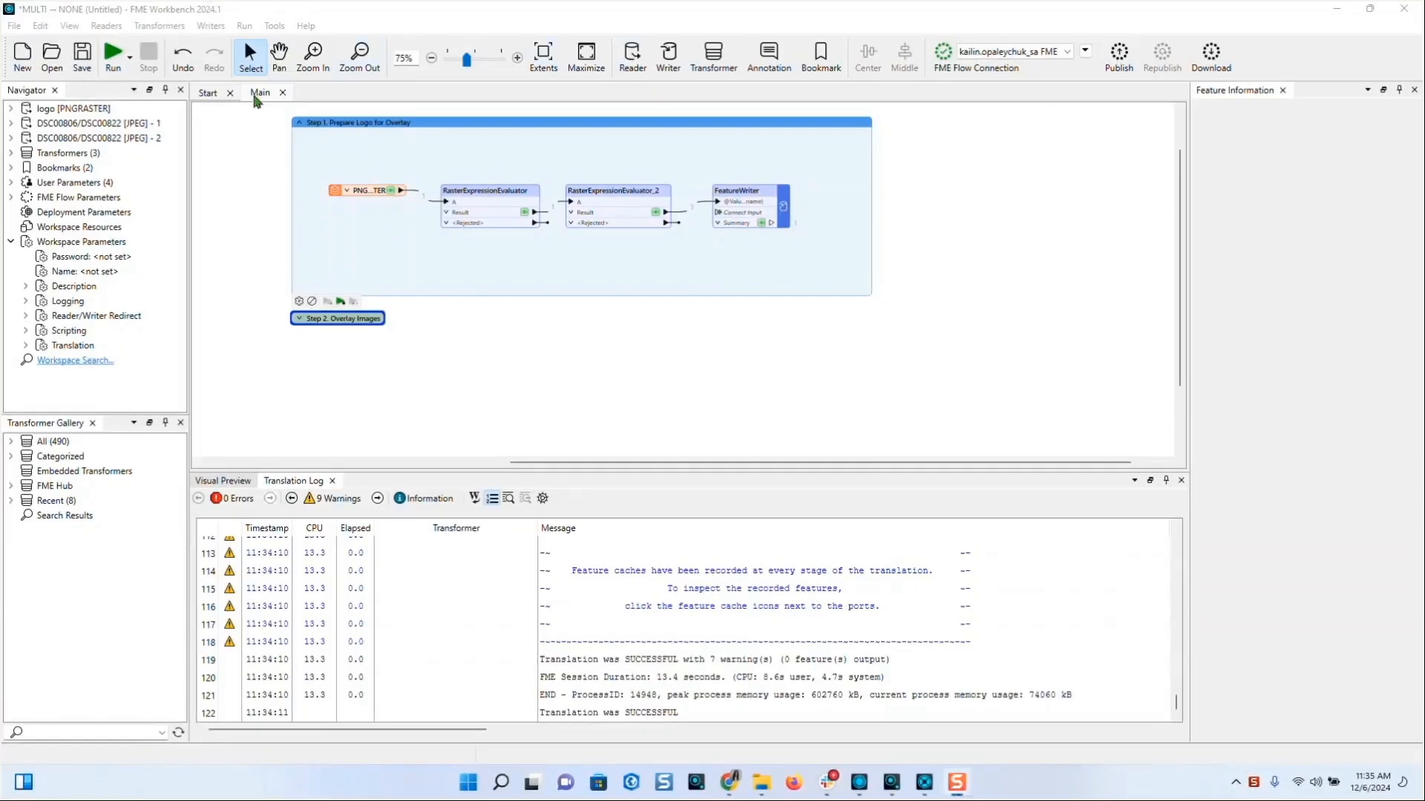
- Expand Step 2 Overlay Images and add a JPEG reader for DSC00806 and DSC00822 as one merged feature type
click(300, 319)
scroll(924, 280, down, 1)
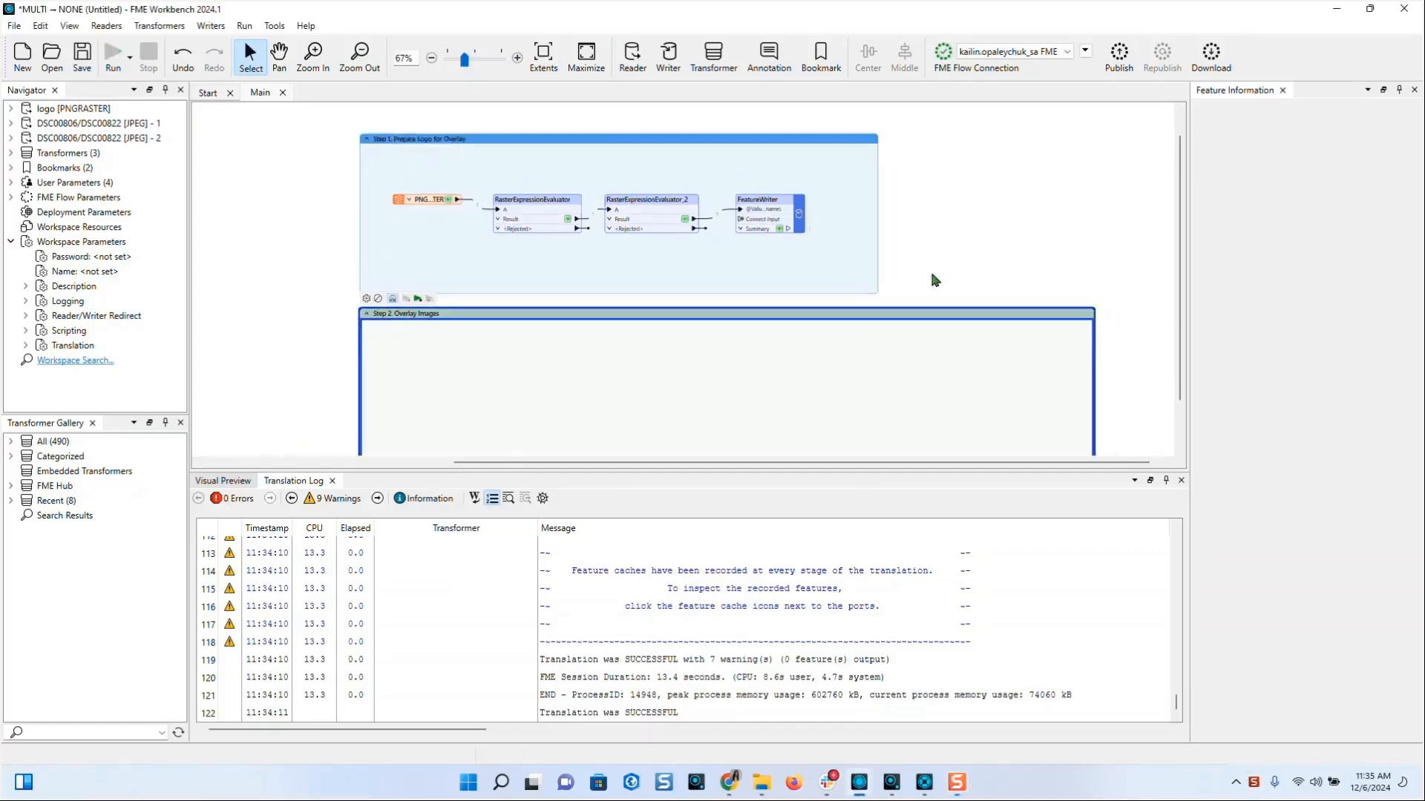
drag(992, 471, 980, 551)
click(761, 783)
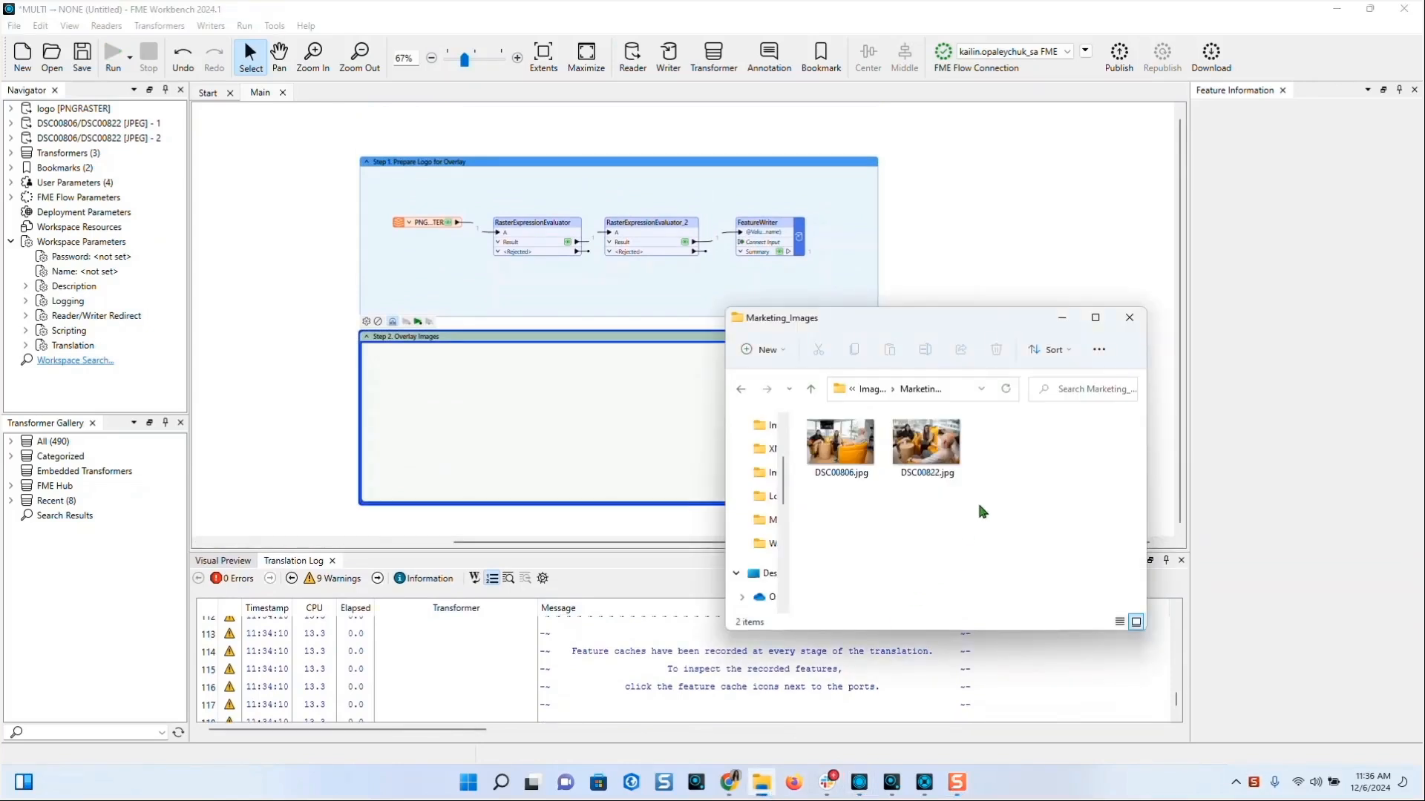
drag(995, 454, 230, 363)
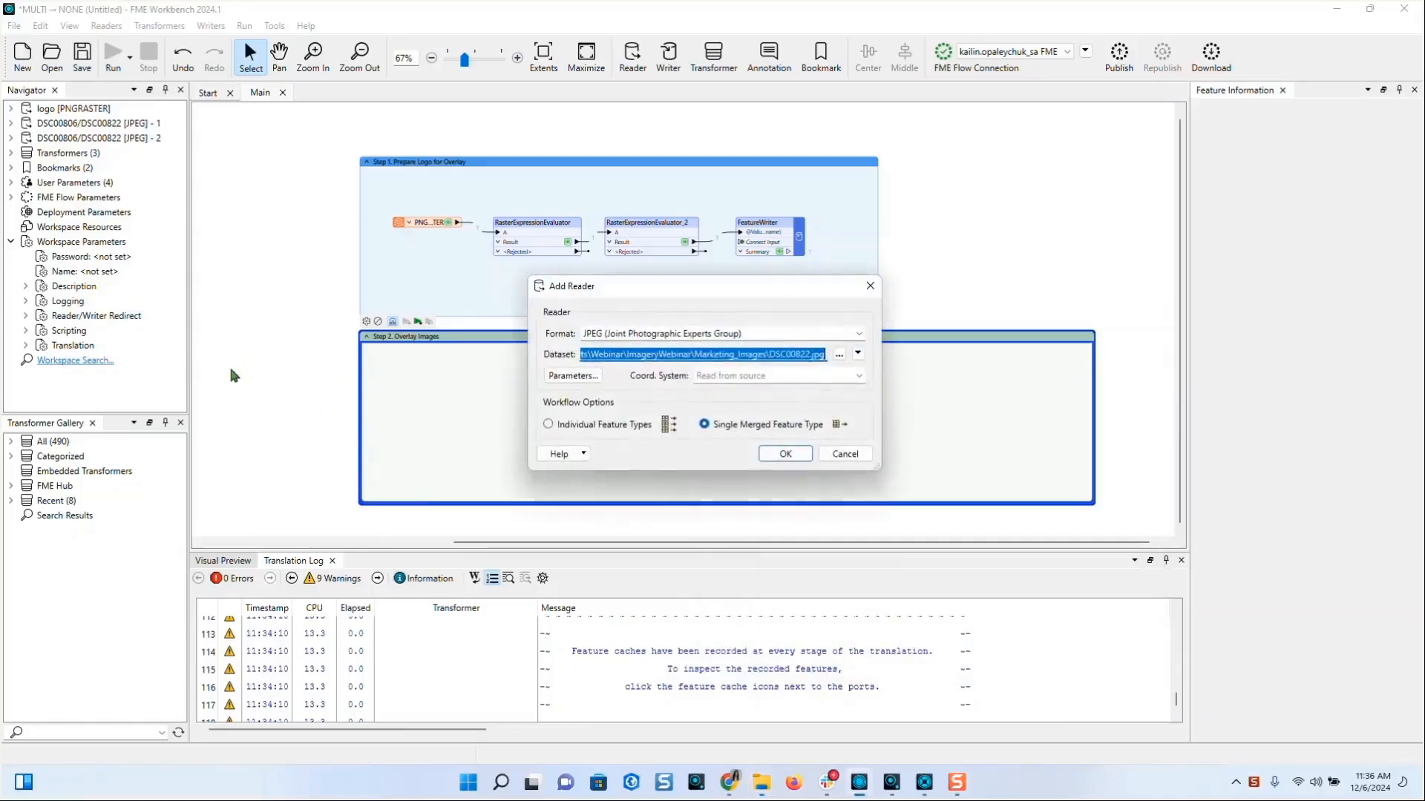
click(746, 332)
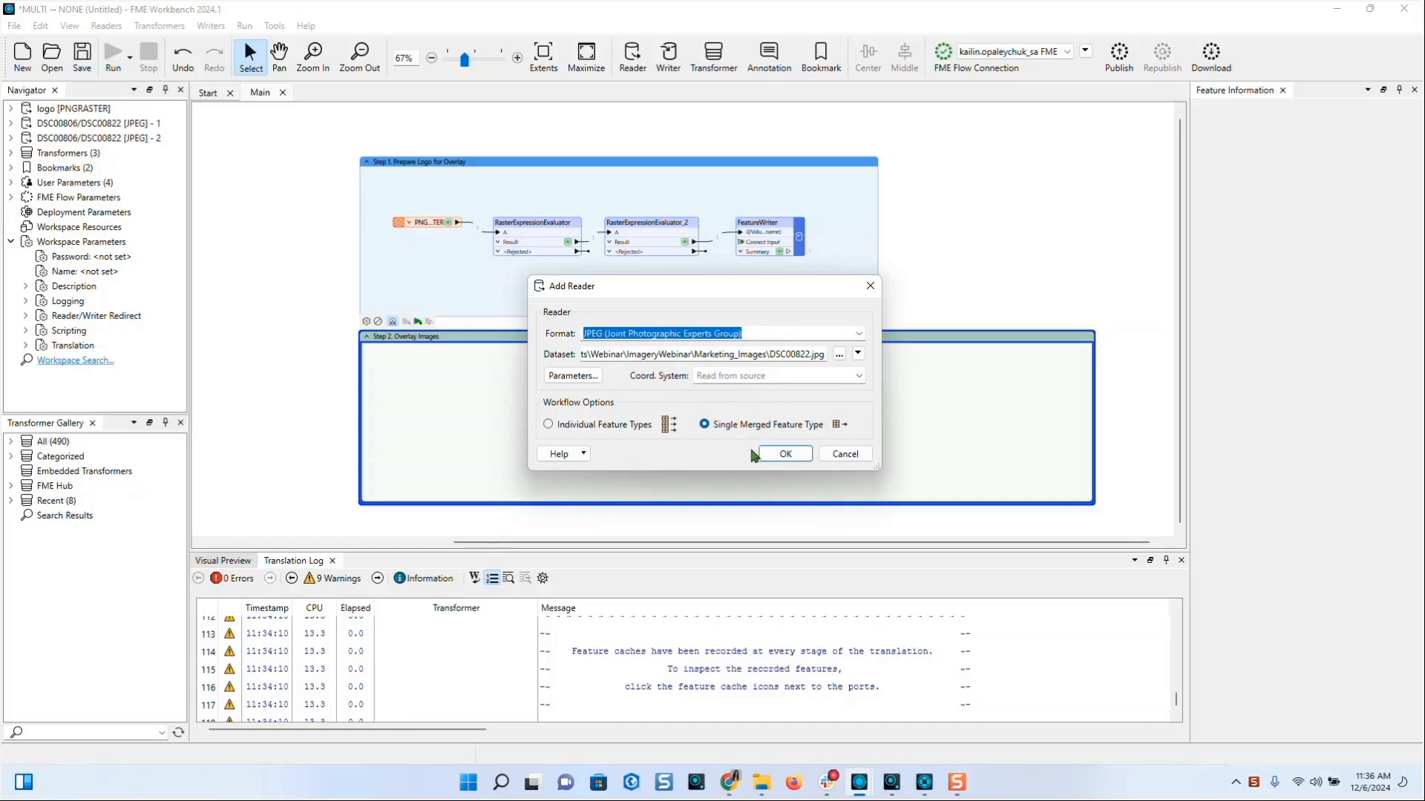
click(794, 456)
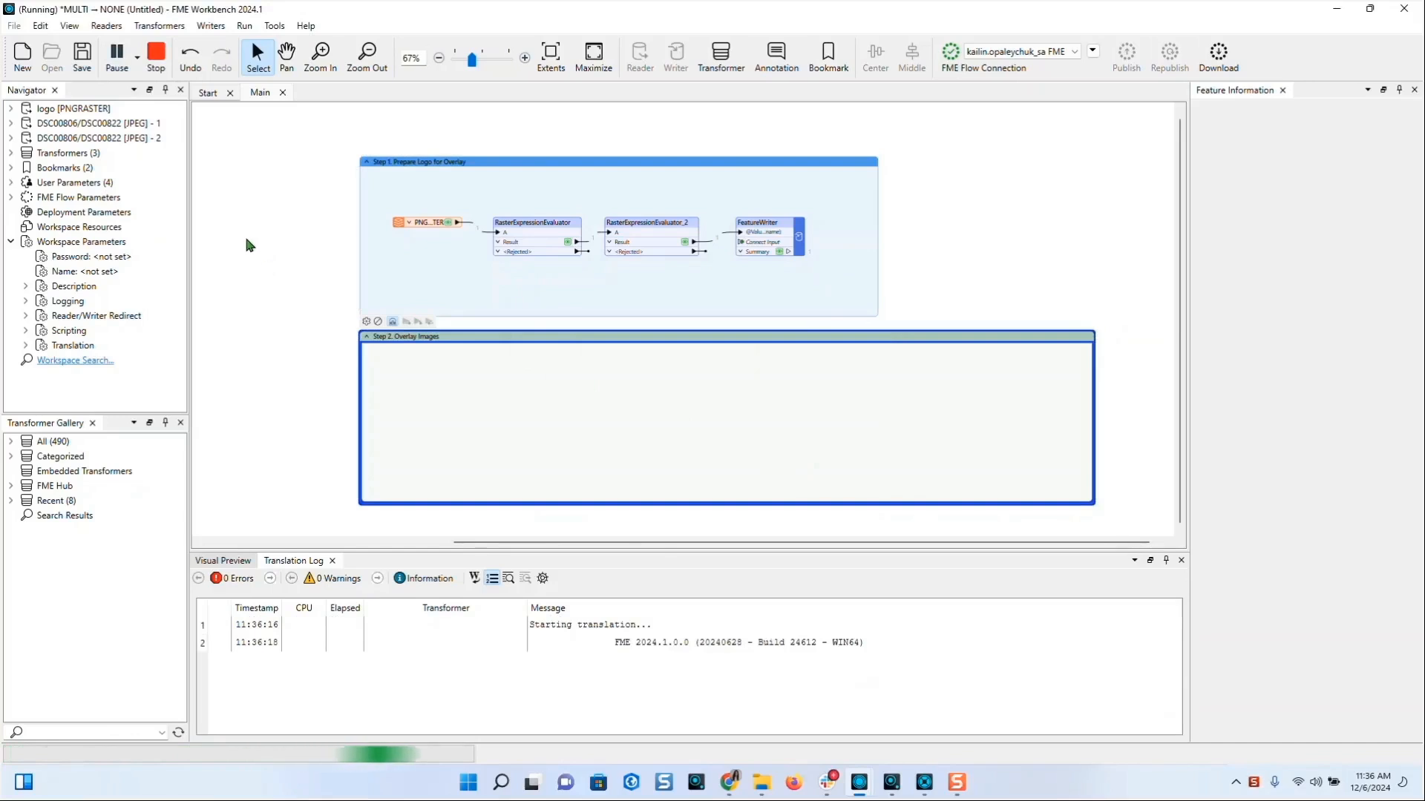
- Move the <All> JPEG photo reader into the Step 2 Overlay Images bookmark
drag(268, 146, 524, 418)
drag(715, 542, 778, 543)
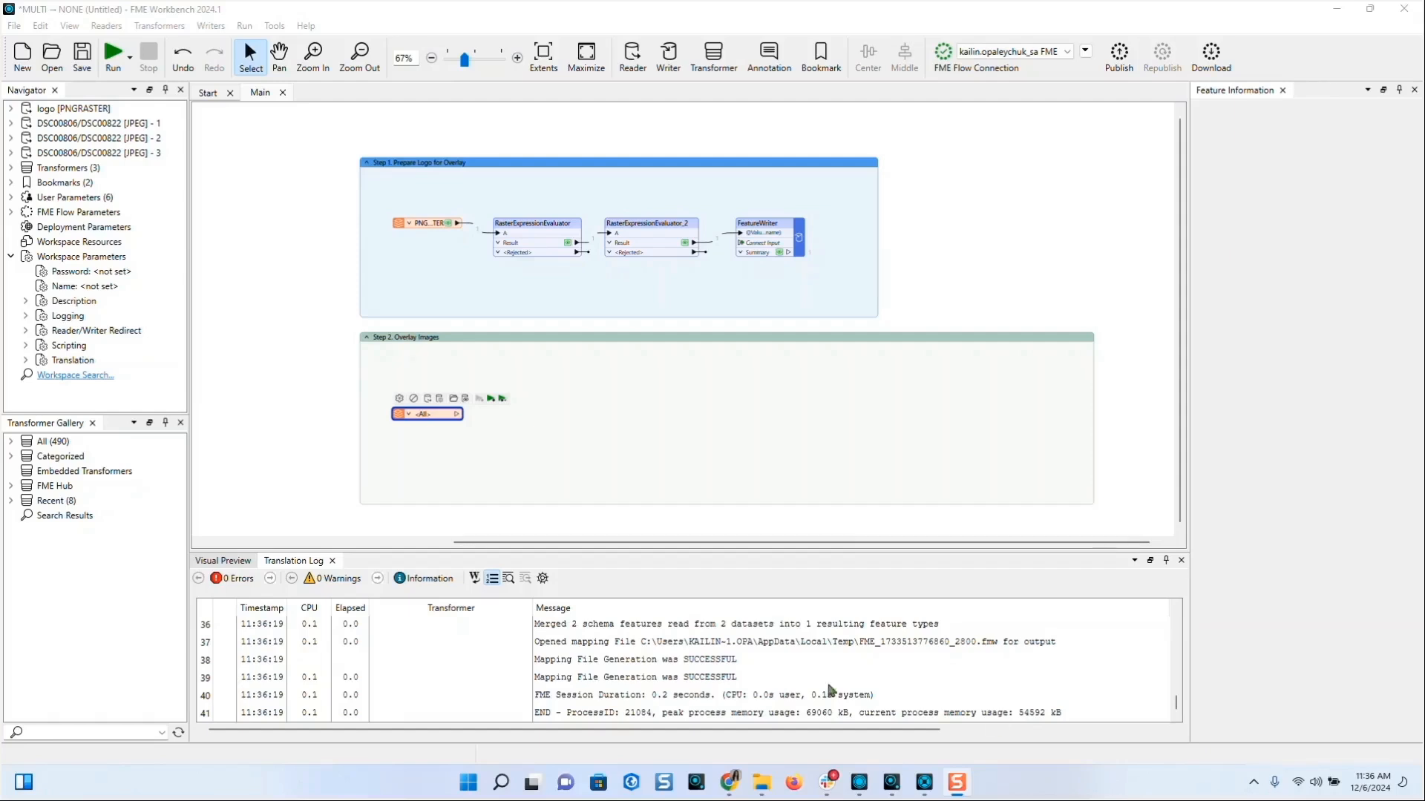
- Add a 2DGridAccumulator in Step 2 connected after the photo reader
click(575, 452)
text(2dgrid)
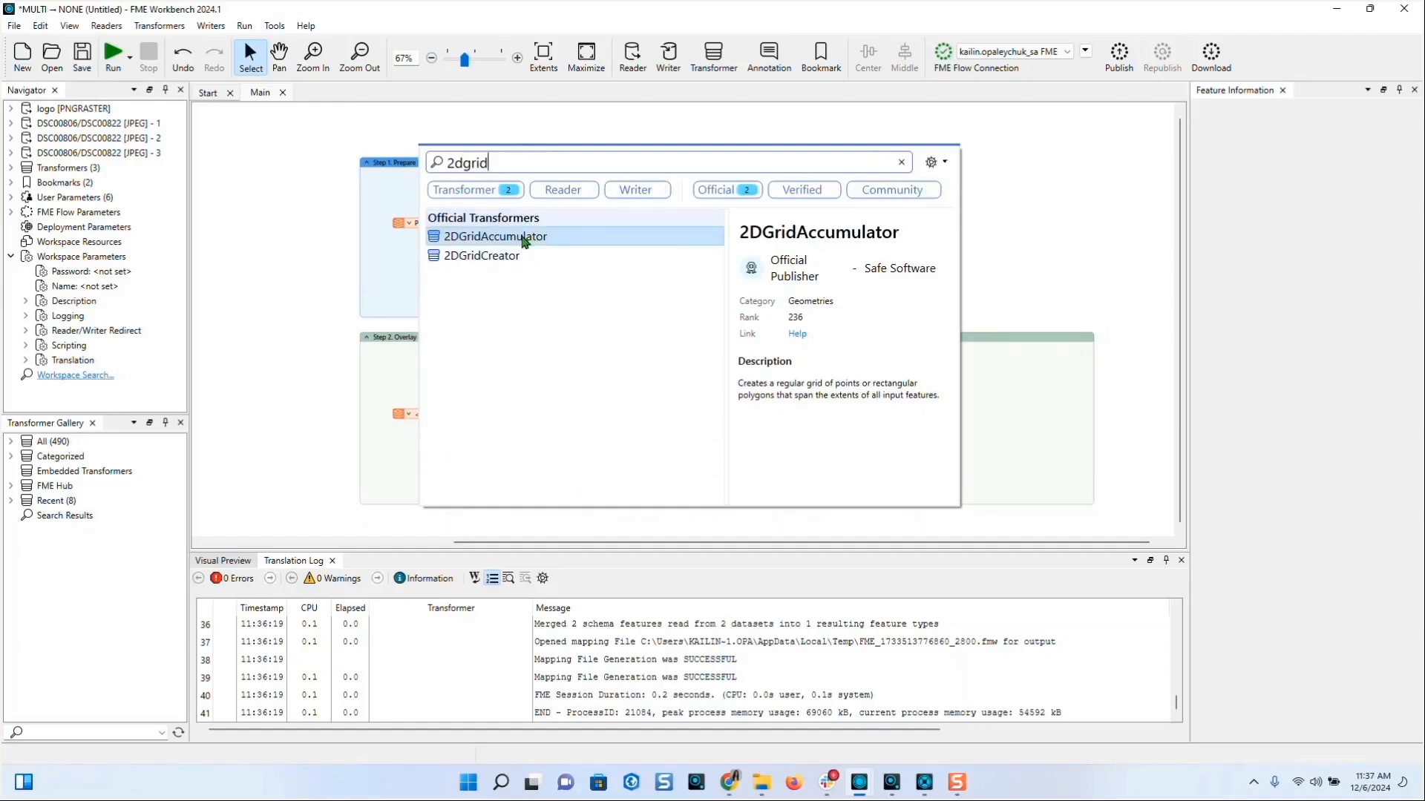
double_click(524, 237)
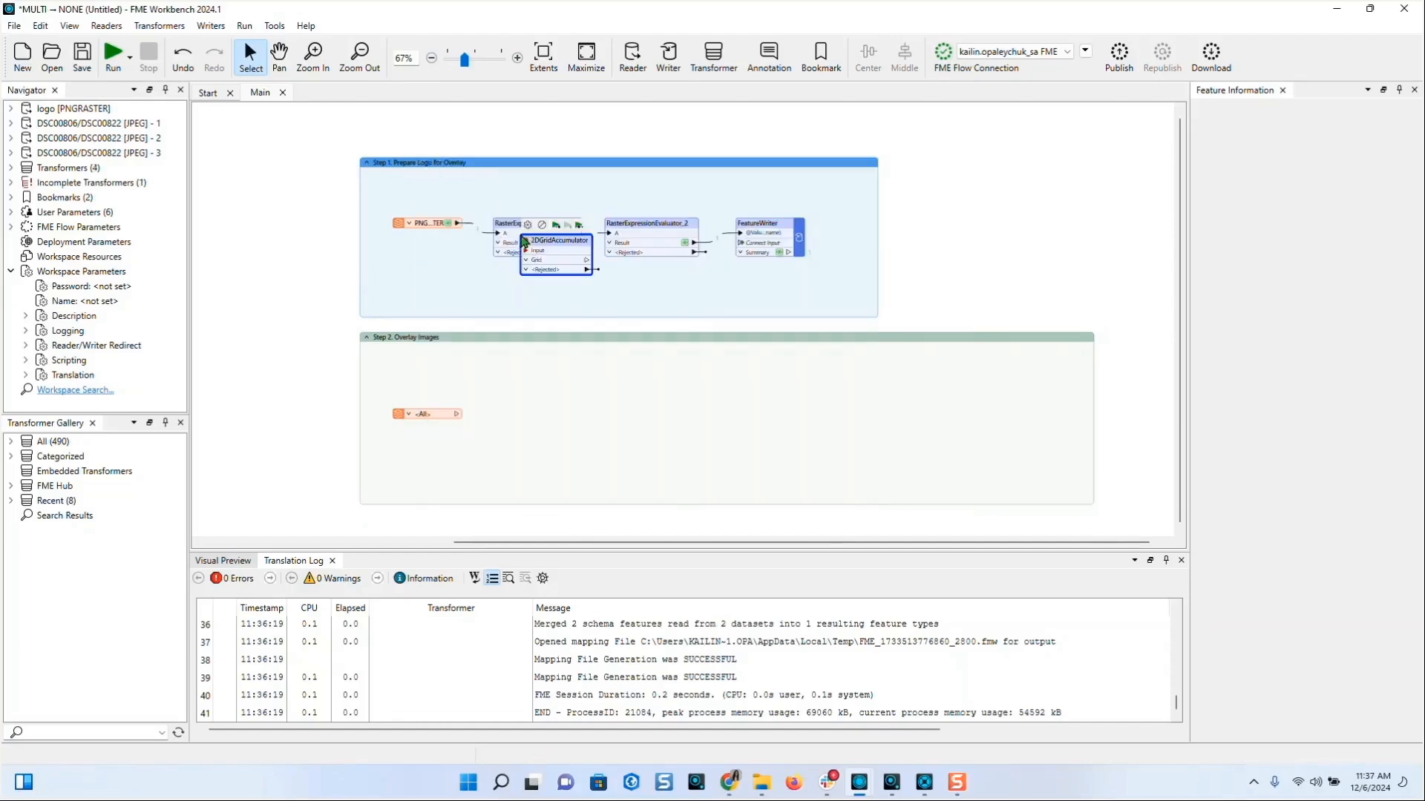
drag(524, 239, 538, 417)
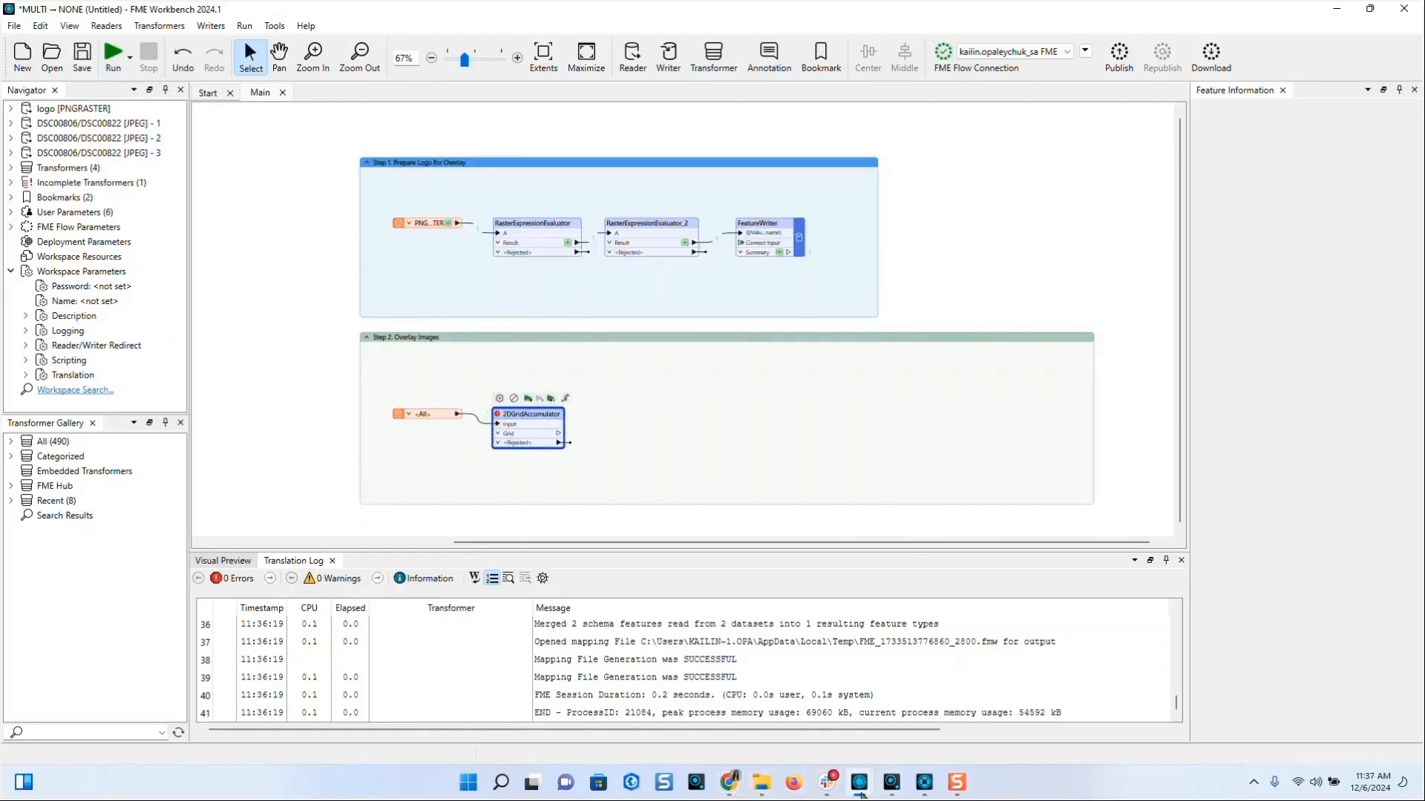
click(957, 783)
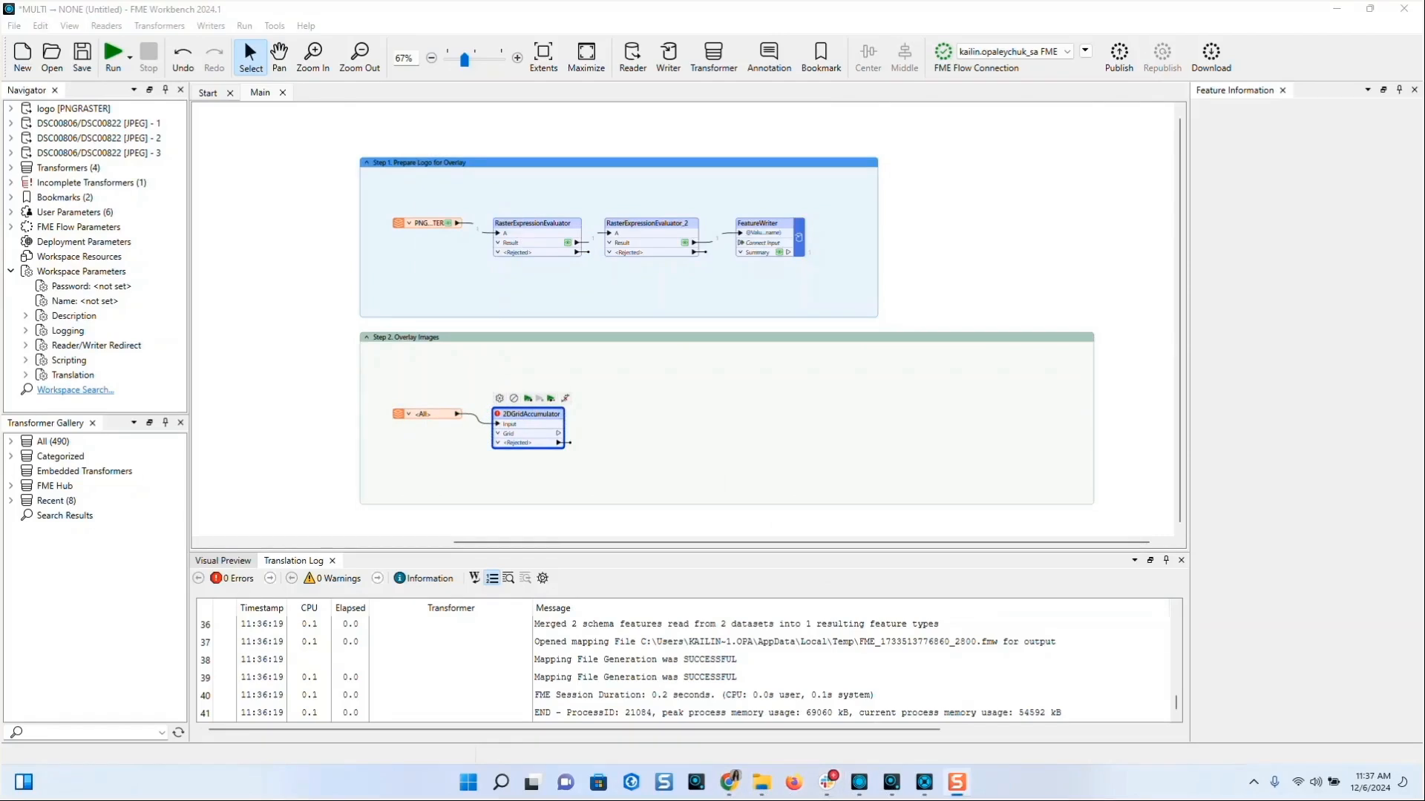
- Turn on group processing in 2DGridAccumulator, grouped by fme_basename
double_click(531, 421)
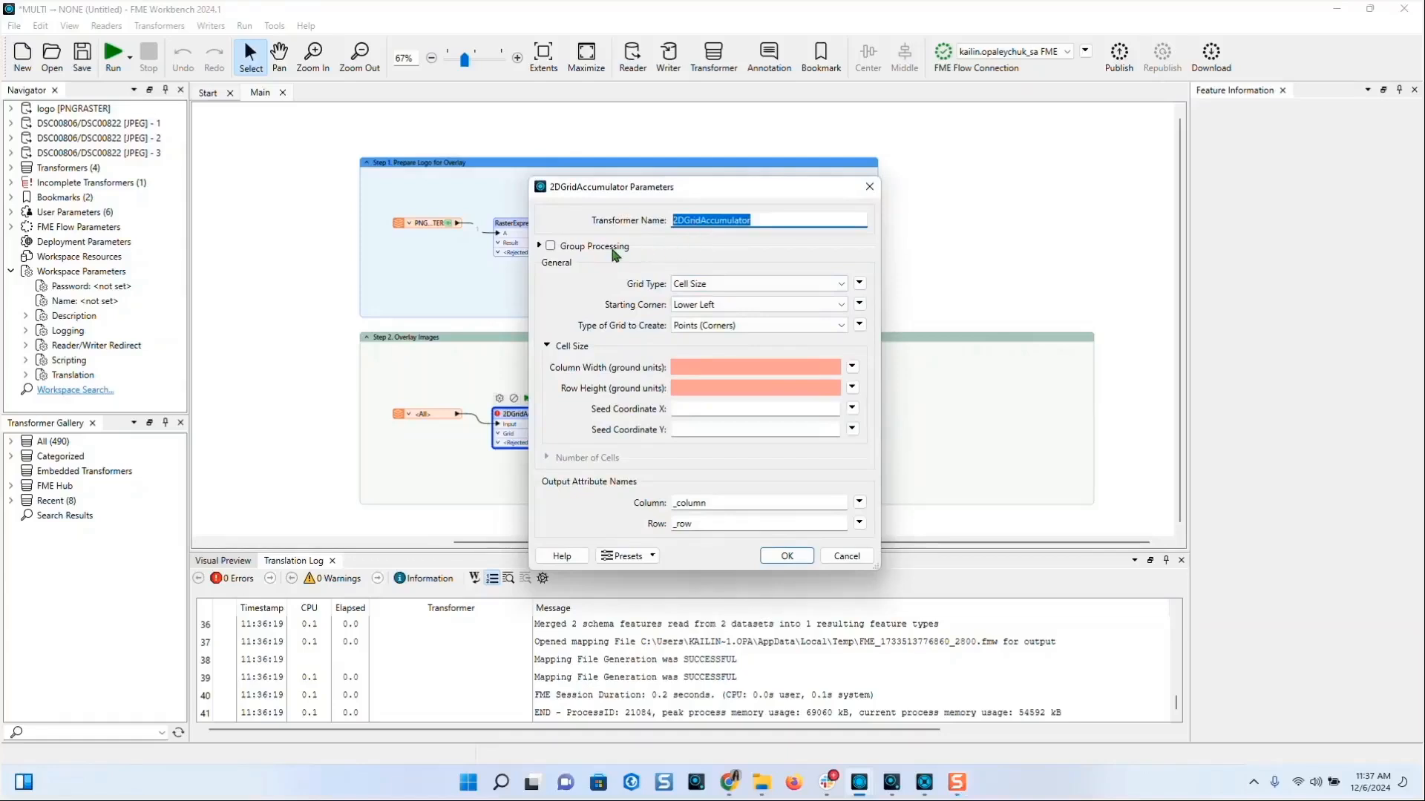
click(613, 249)
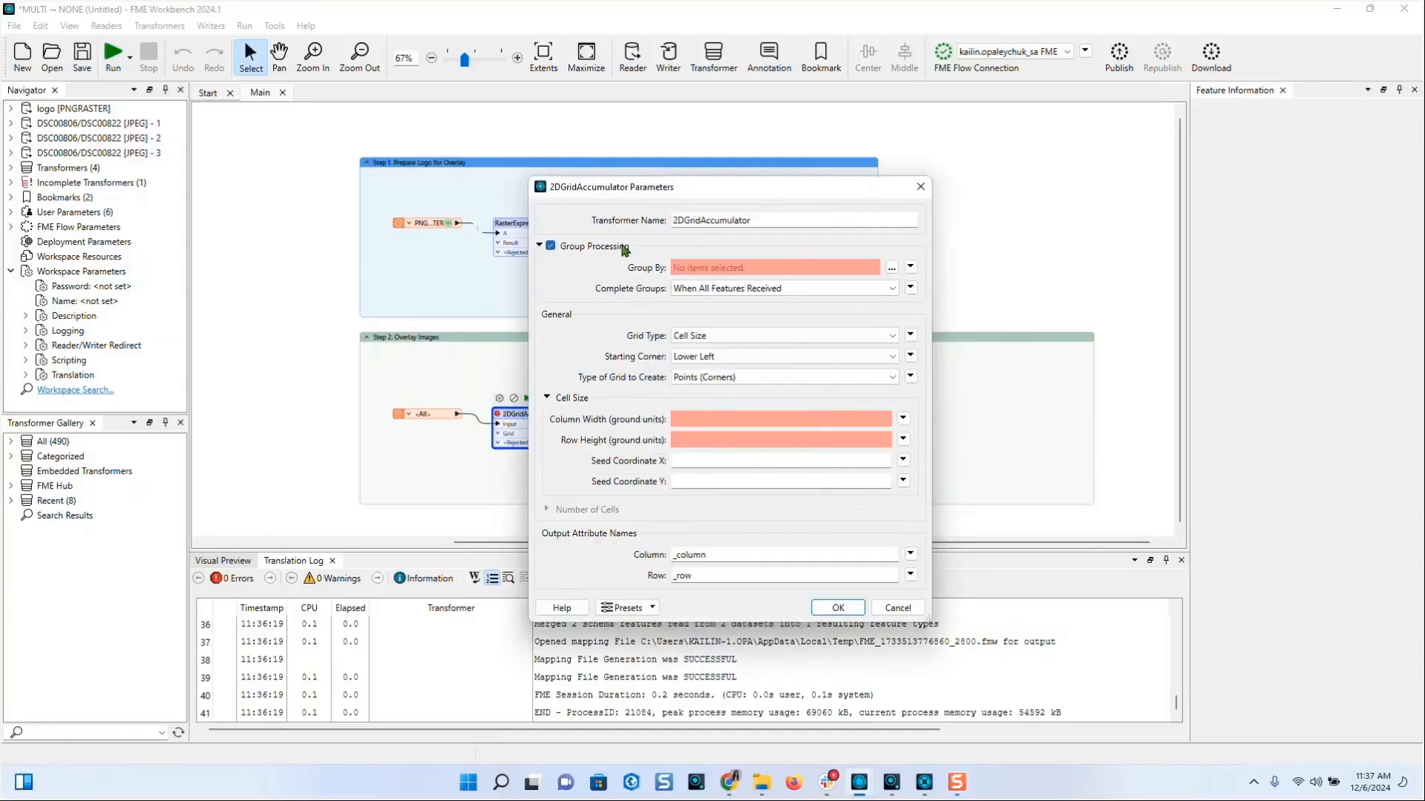
click(892, 267)
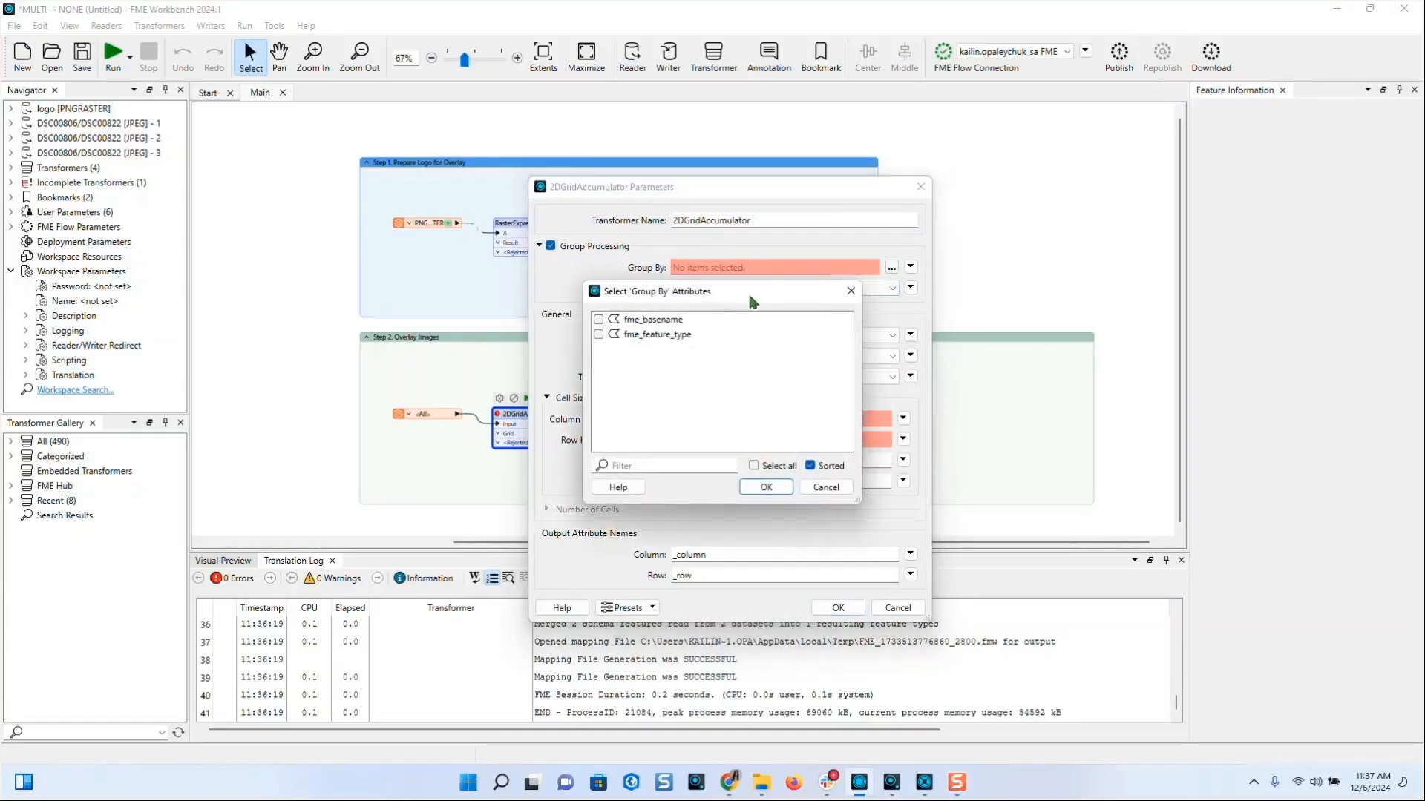
click(653, 320)
click(767, 495)
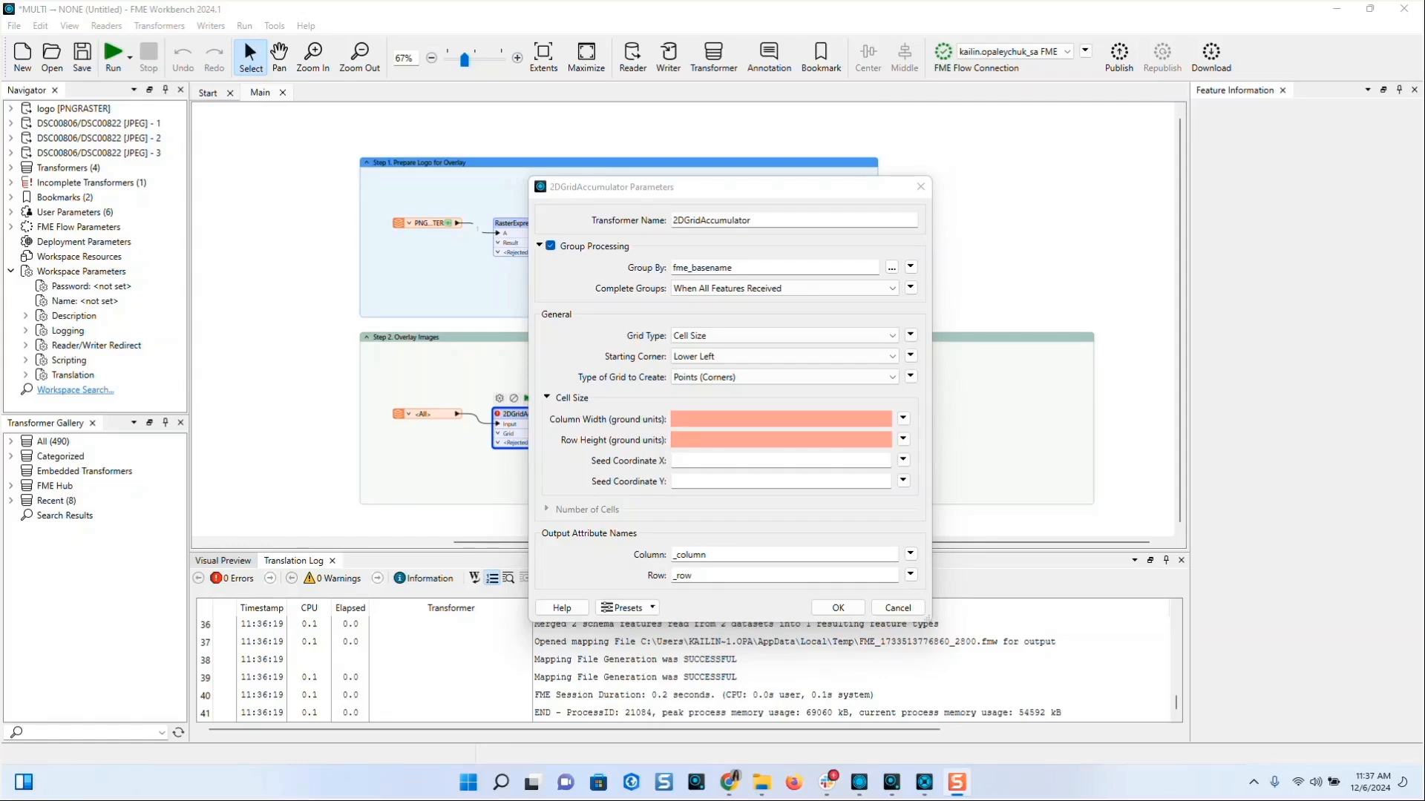
- Set the grid to Number of Cells with Points (Centers), 3 by 3 tiles, and confirm
click(716, 342)
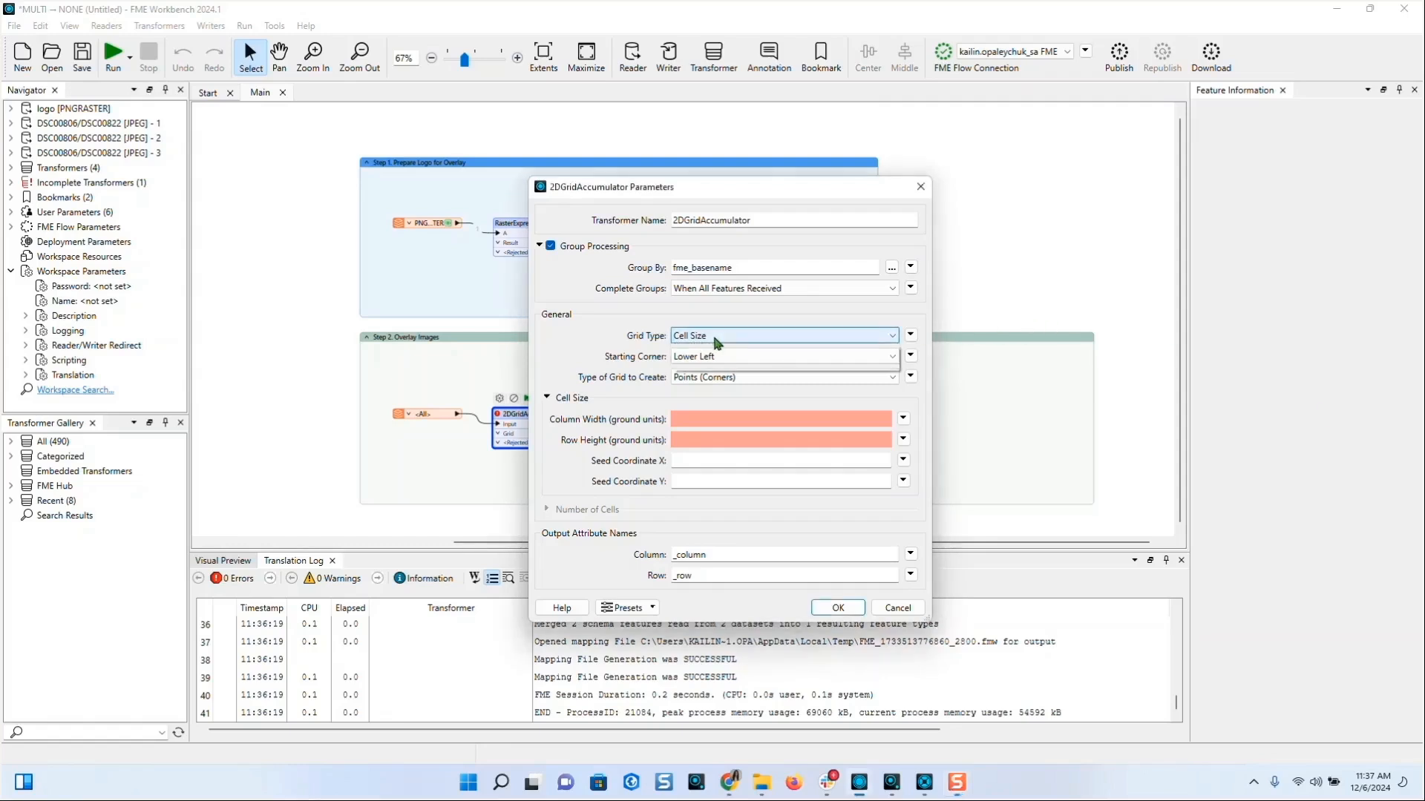
click(717, 343)
click(718, 362)
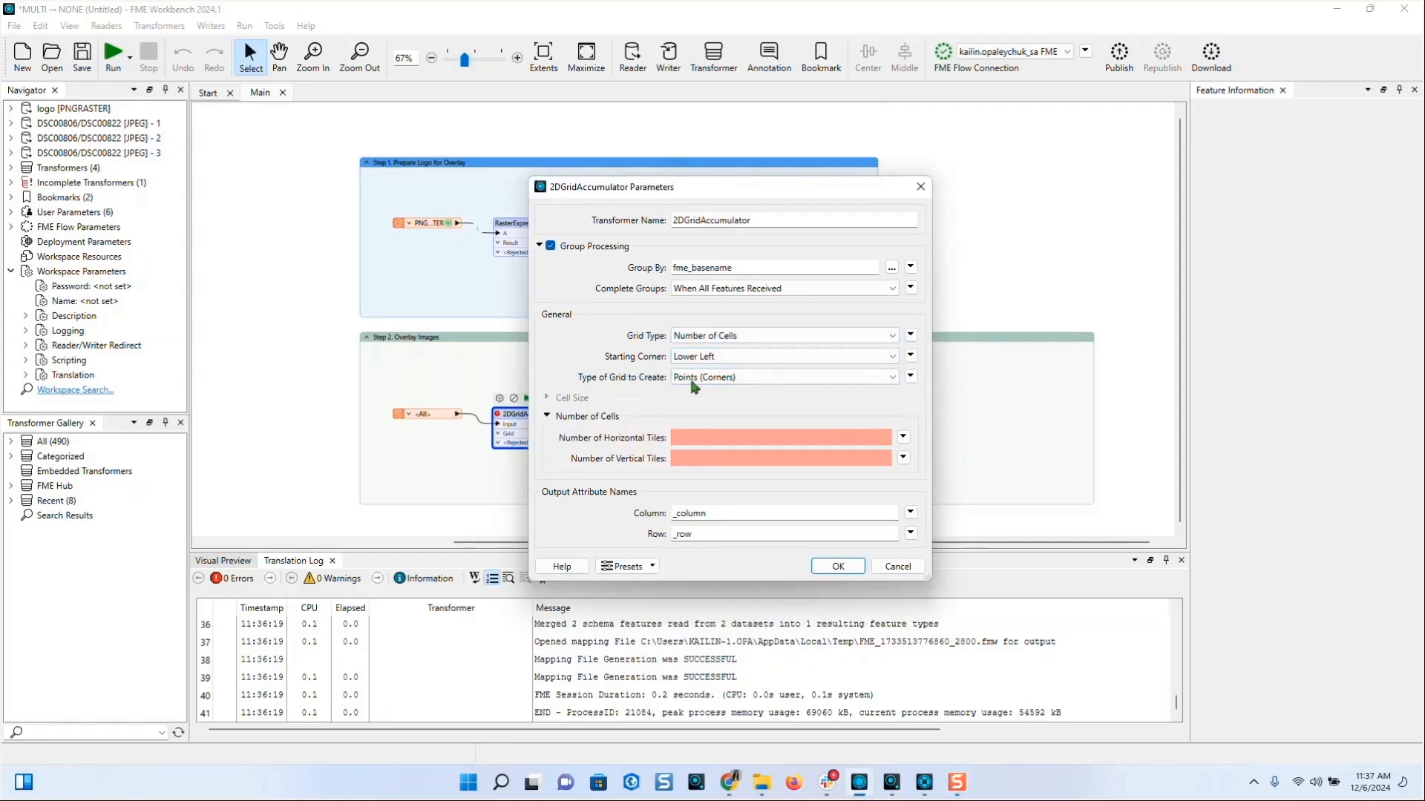
click(694, 379)
click(702, 402)
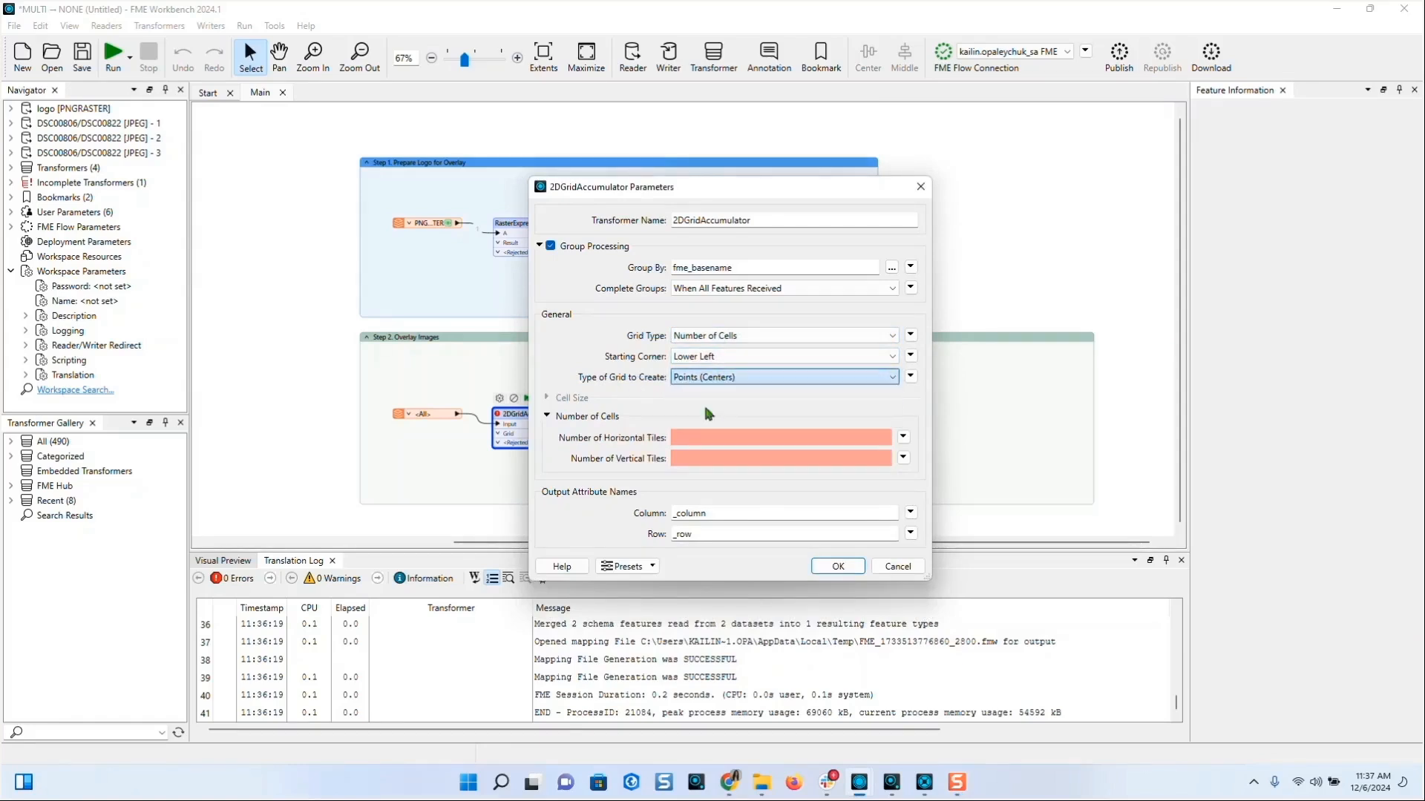
text(3)
click(699, 458)
text(3)
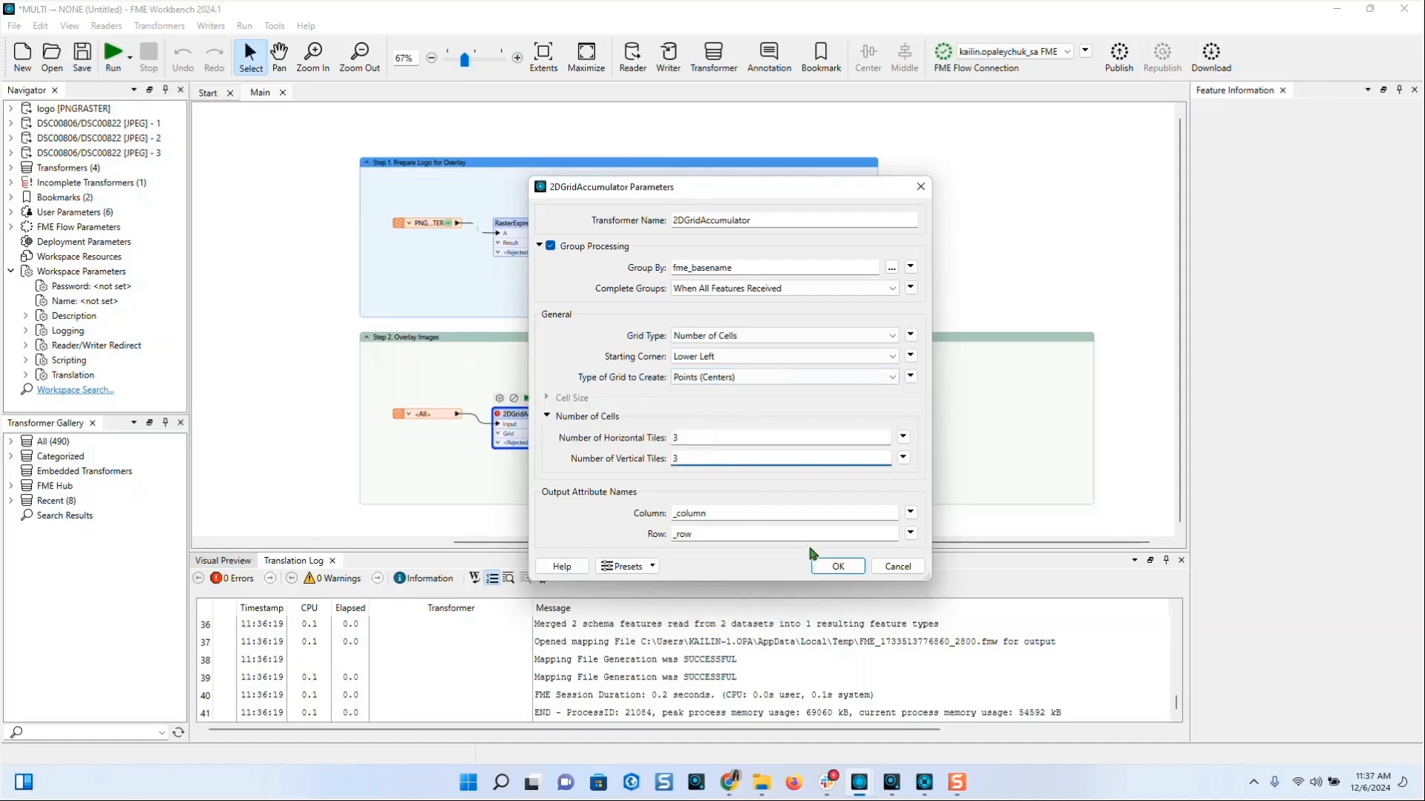
click(828, 567)
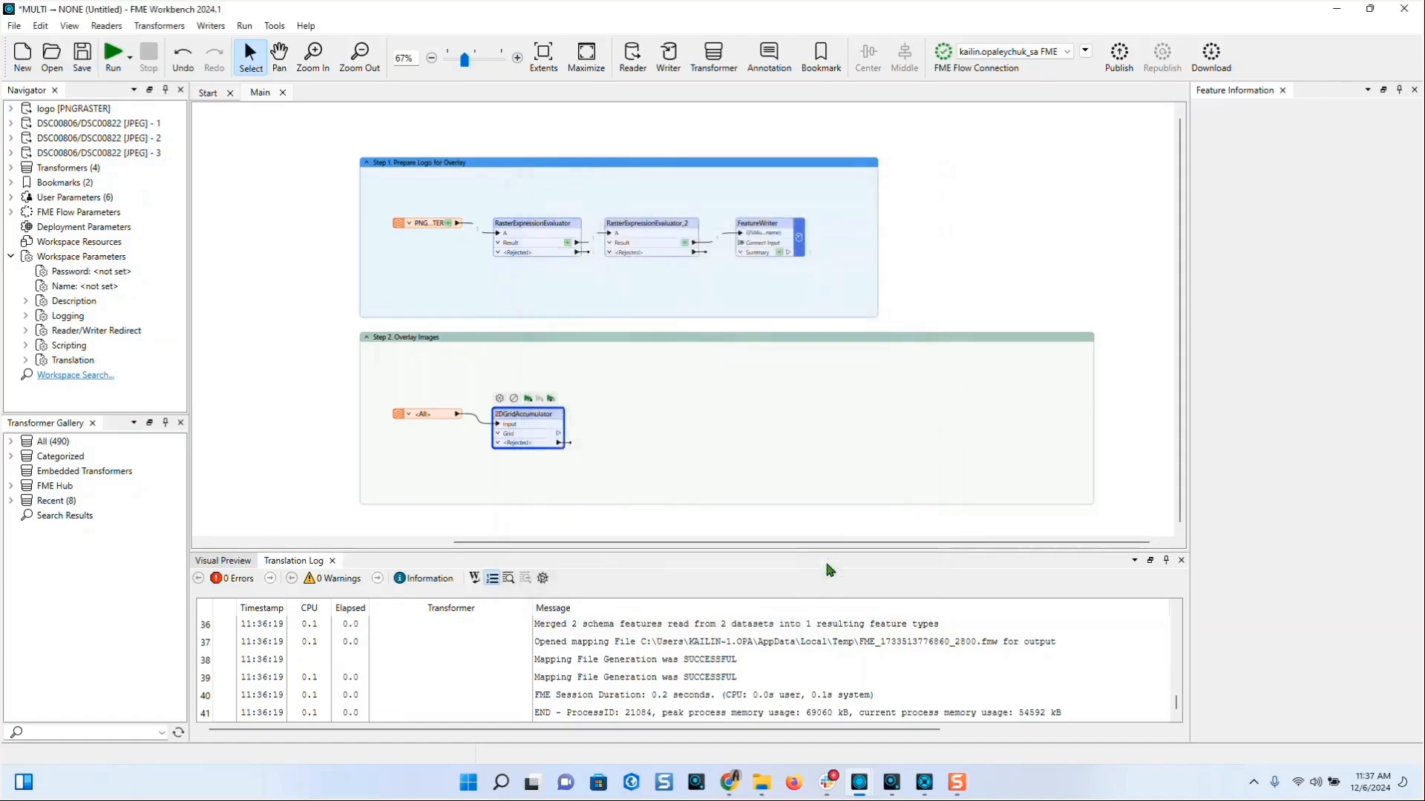
- Add a MapnikRasterizer beside 2DGridAccumulator, fed by its Grid output
drag(536, 414, 544, 408)
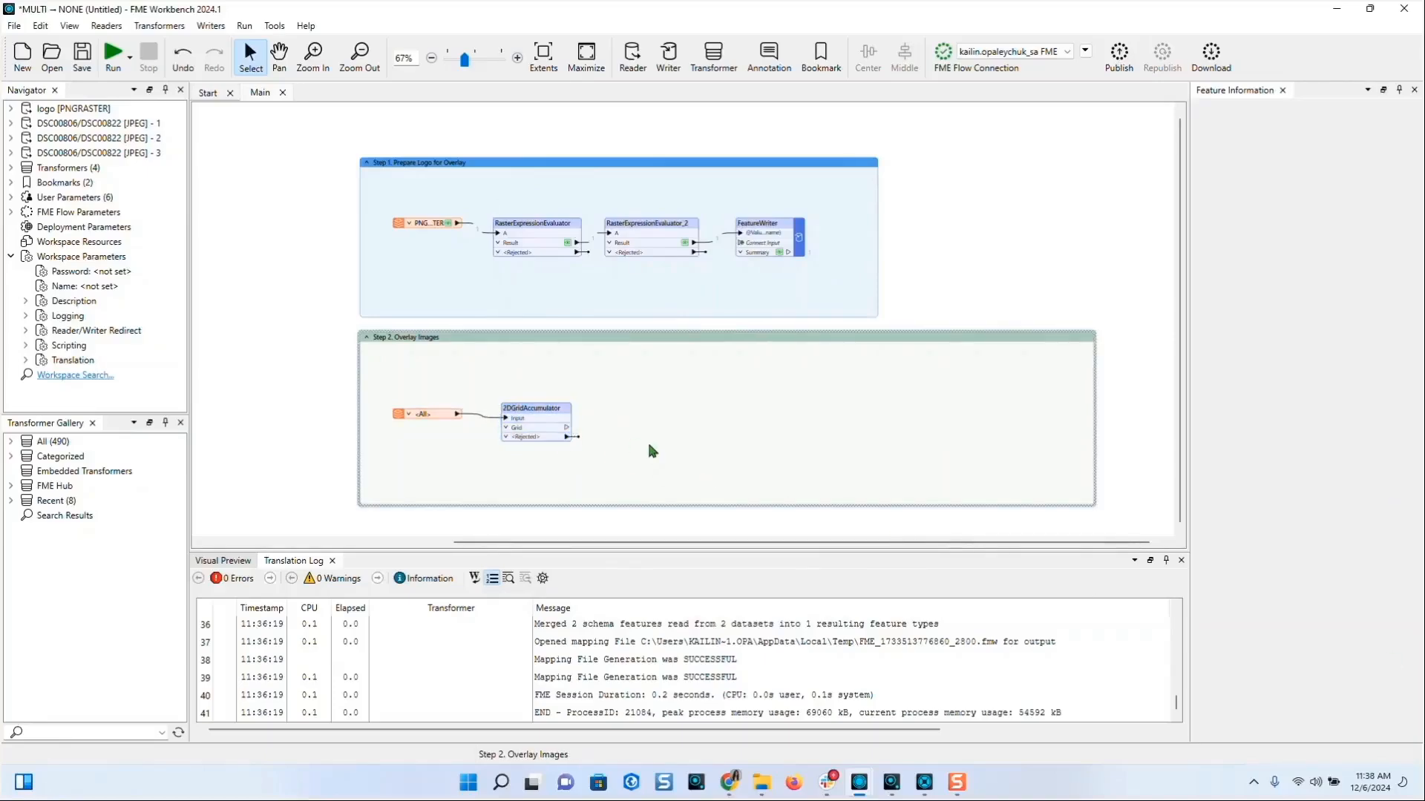
text(mpan)
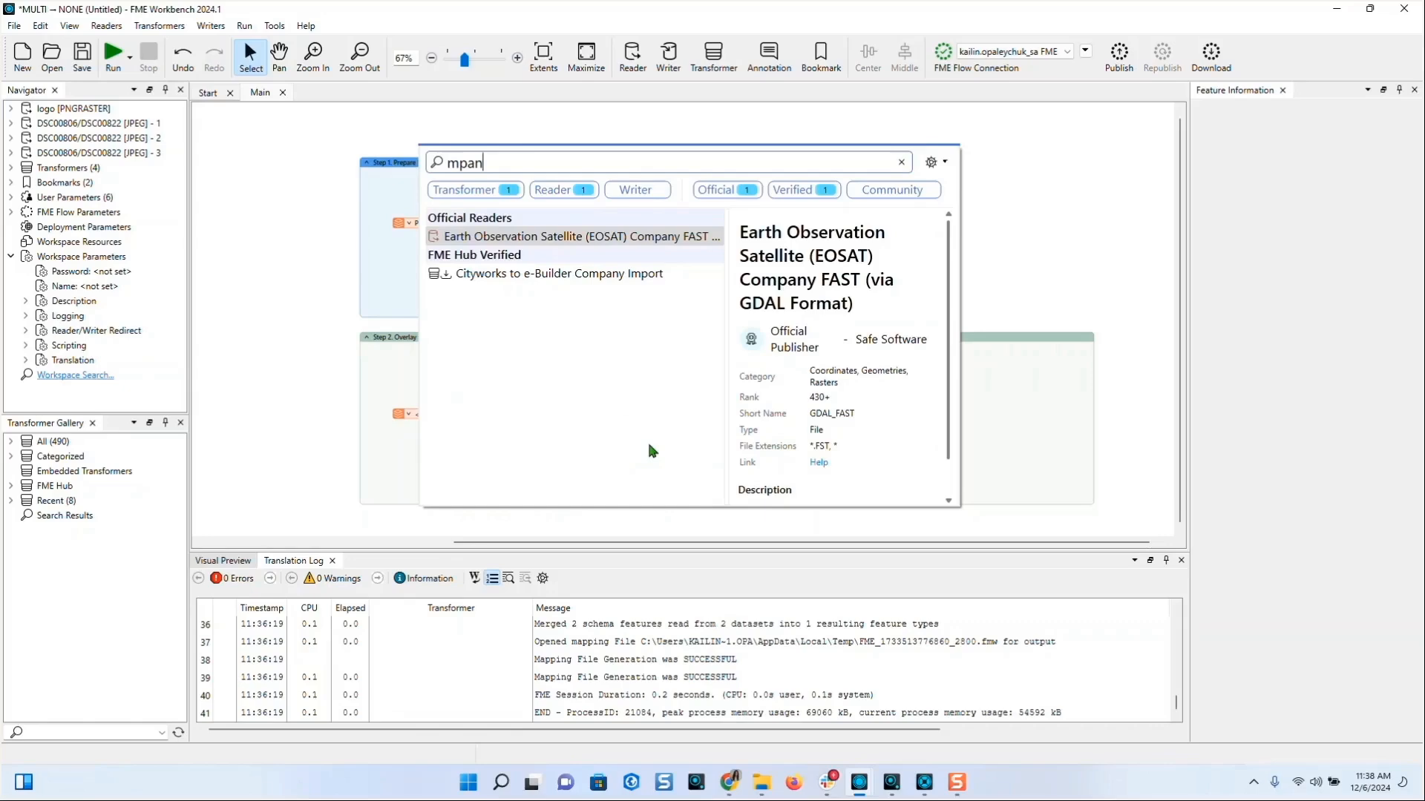
key(BackSpace)
key(BackSpace)
key(BackSpace)
text(apnik)
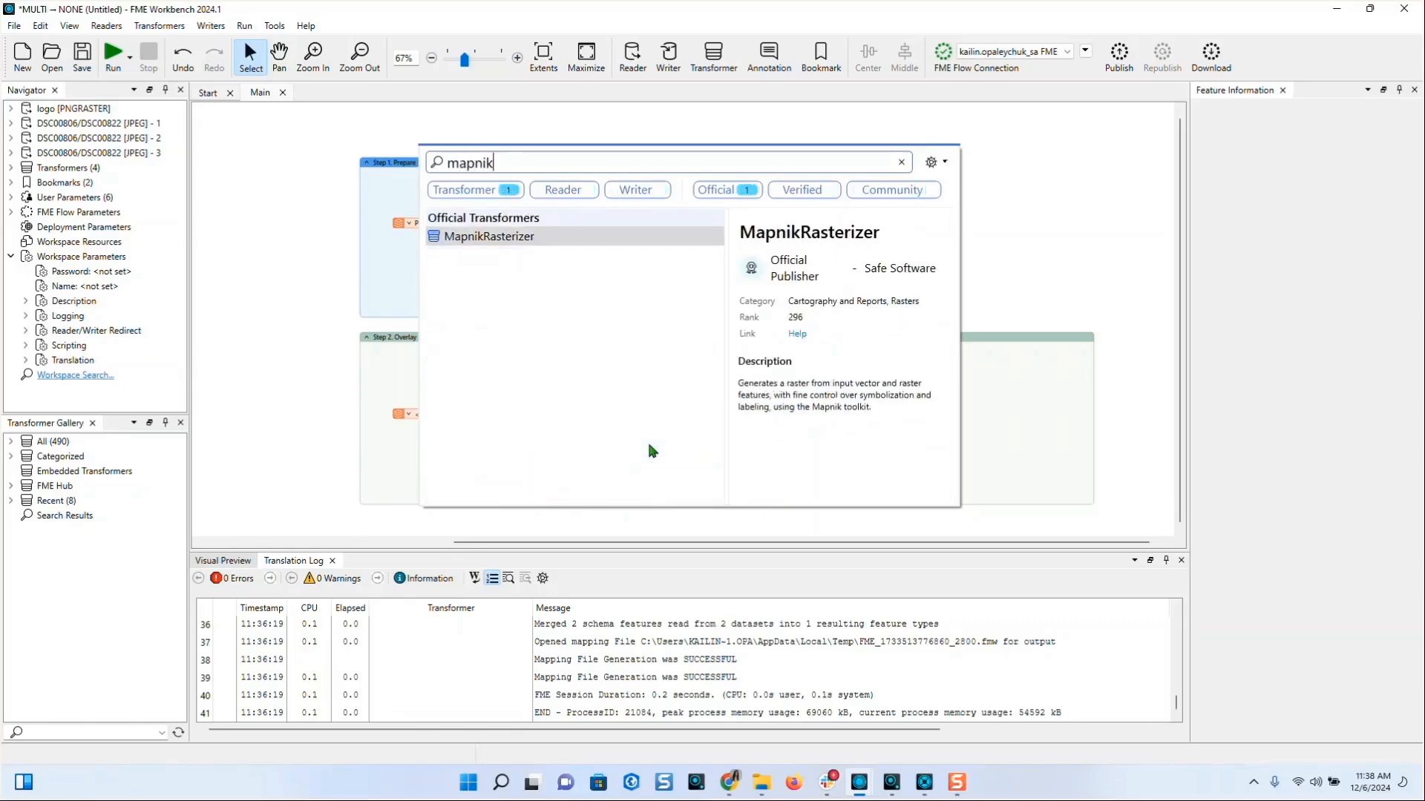
click(504, 245)
drag(547, 254, 606, 426)
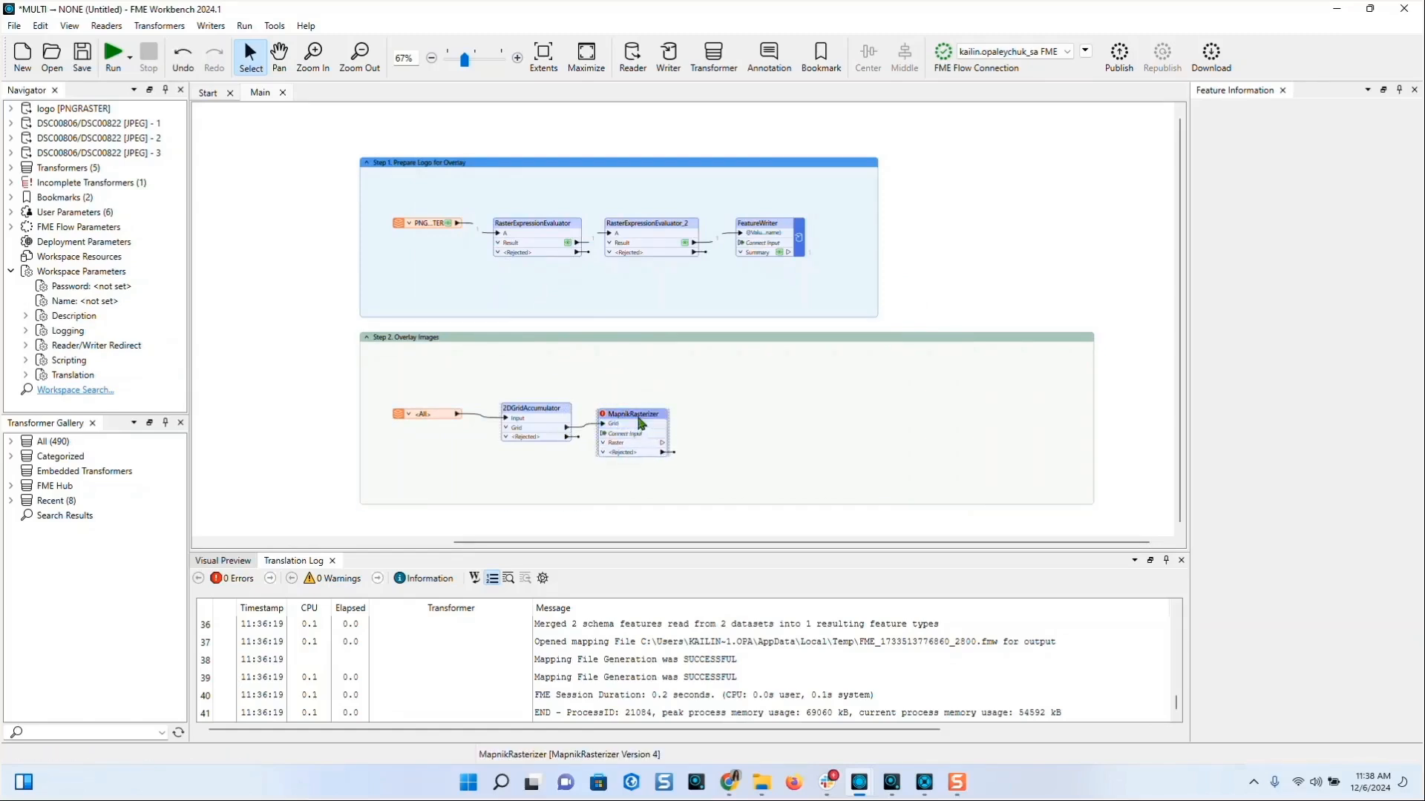
- Connect the photo reader to MapnikRasterizer as a second input and tidy the layout
drag(458, 422, 615, 448)
drag(558, 406, 560, 368)
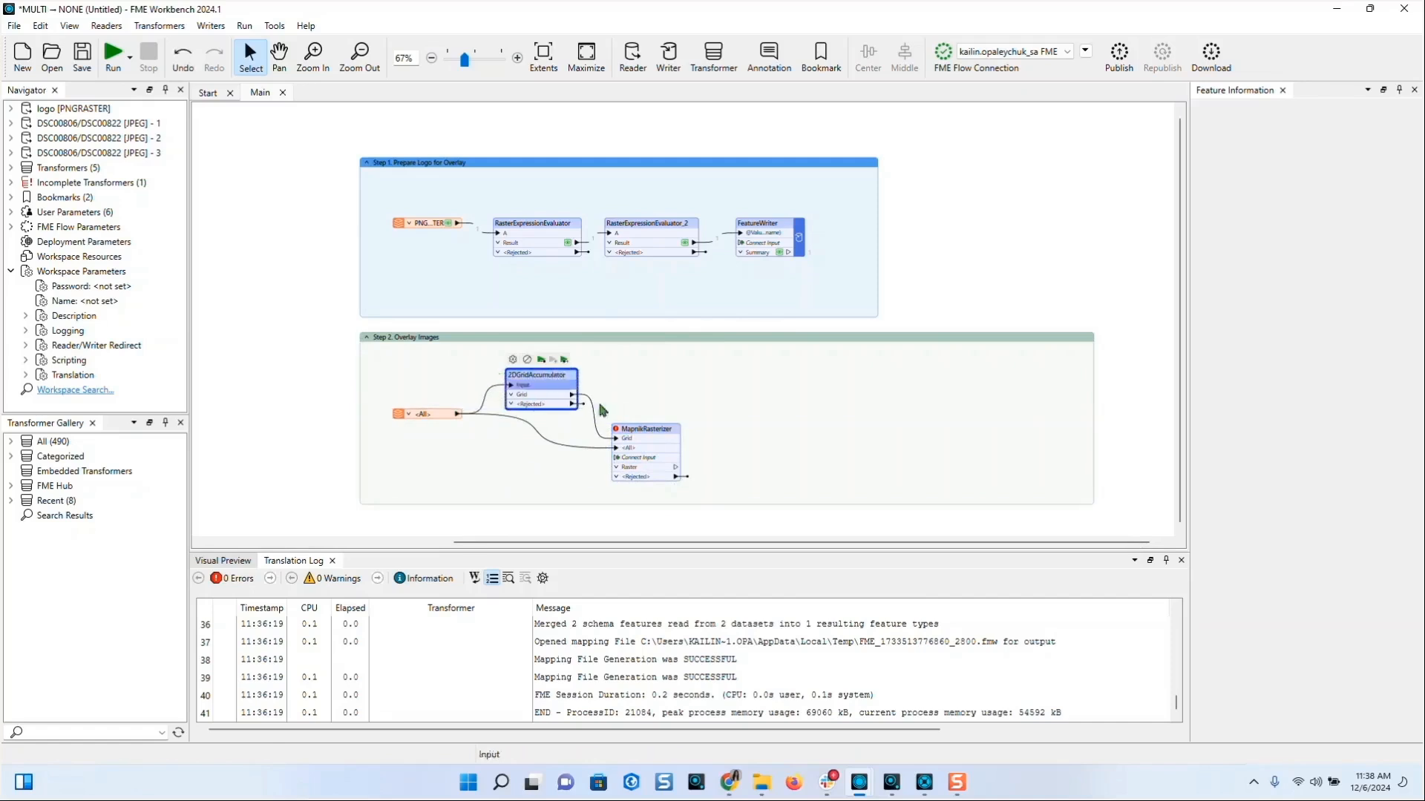
drag(660, 433, 661, 405)
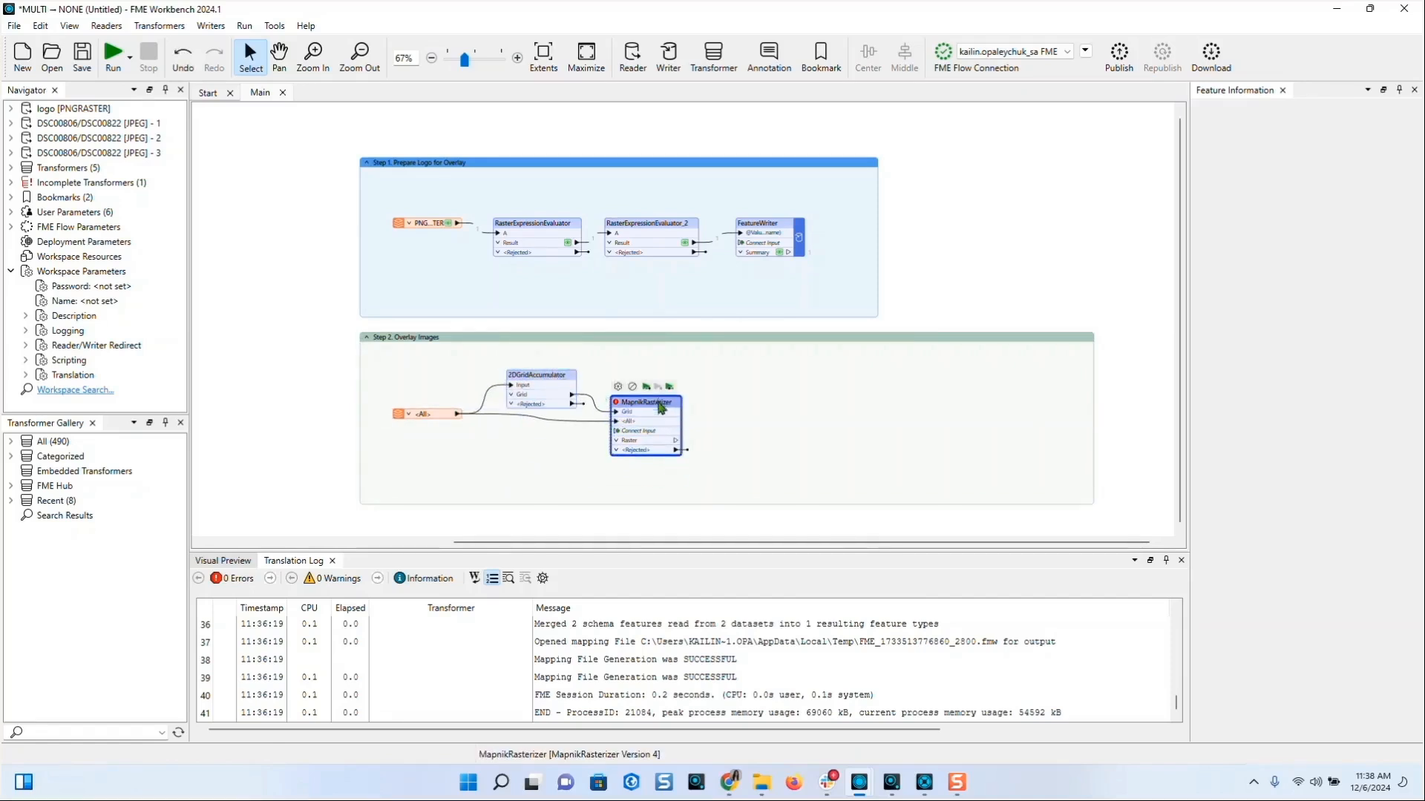
double_click(661, 405)
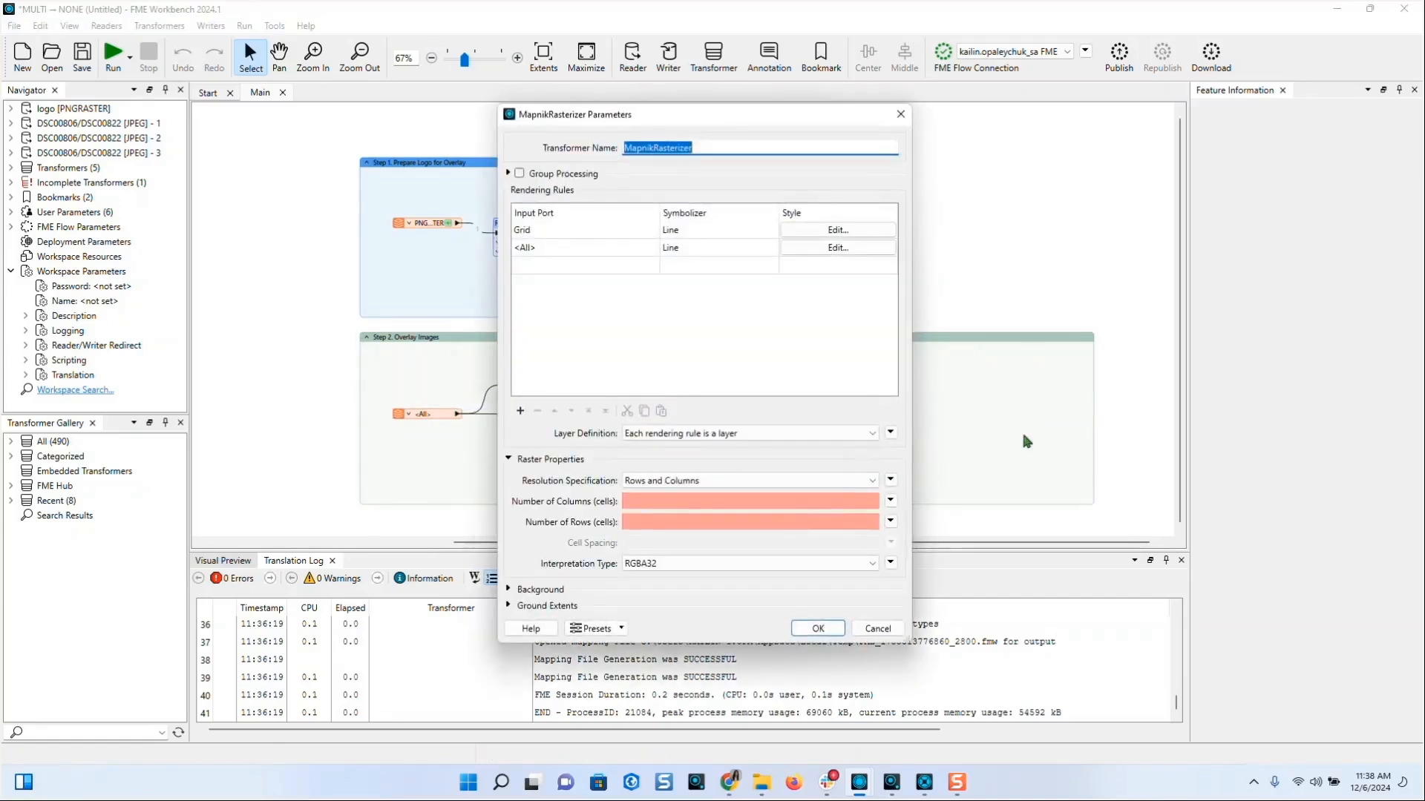
- Enable group processing in MapnikRasterizer, grouped by fme_basename
click(520, 174)
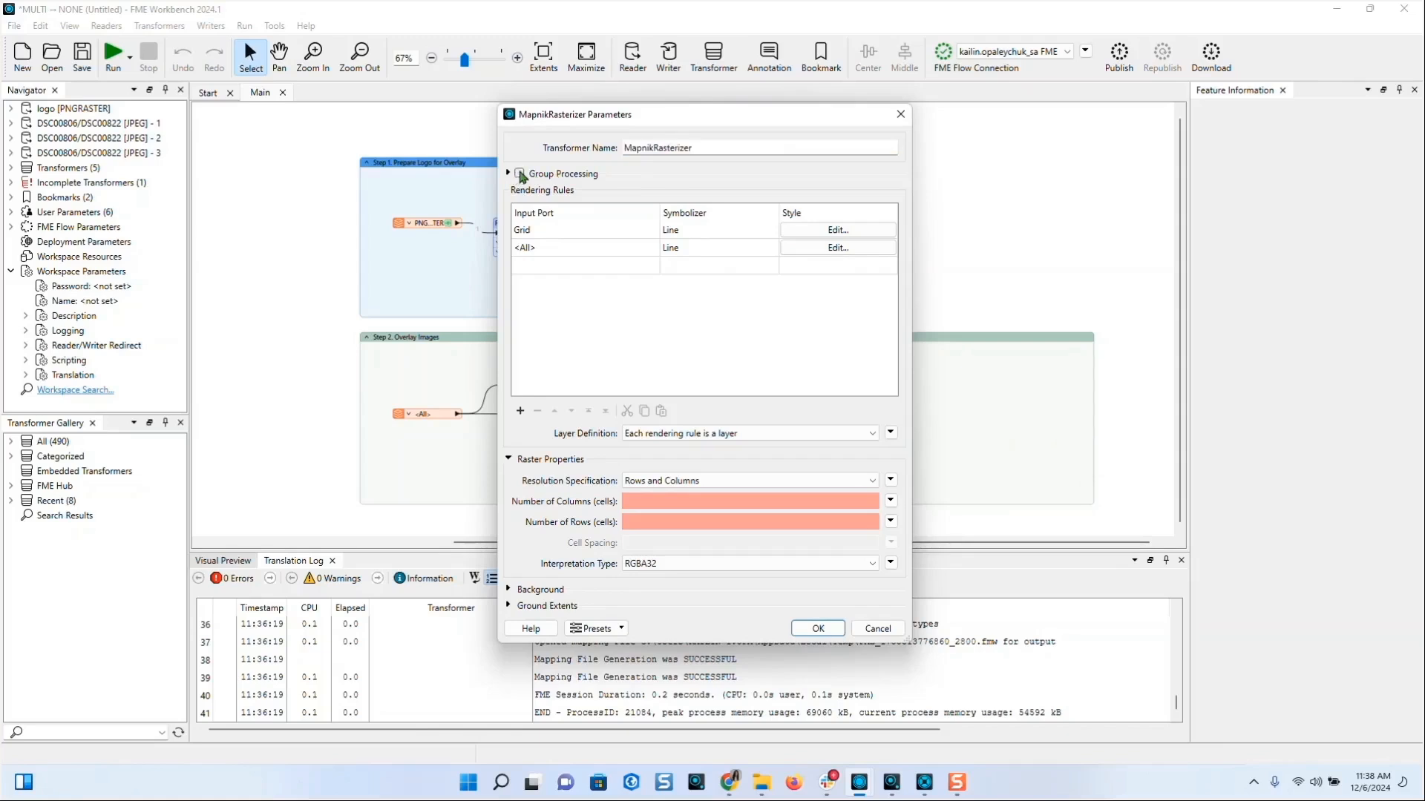
click(872, 195)
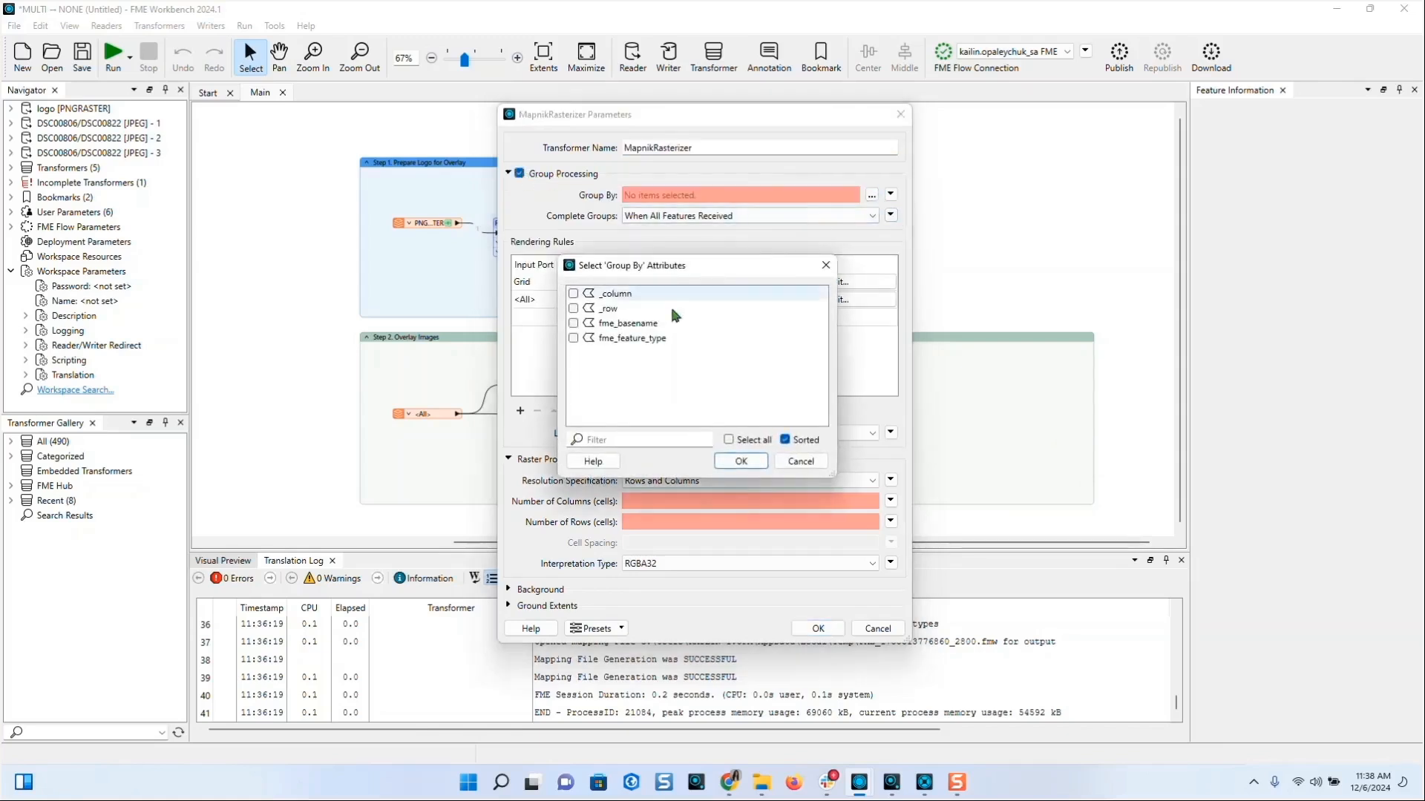
click(631, 323)
click(741, 461)
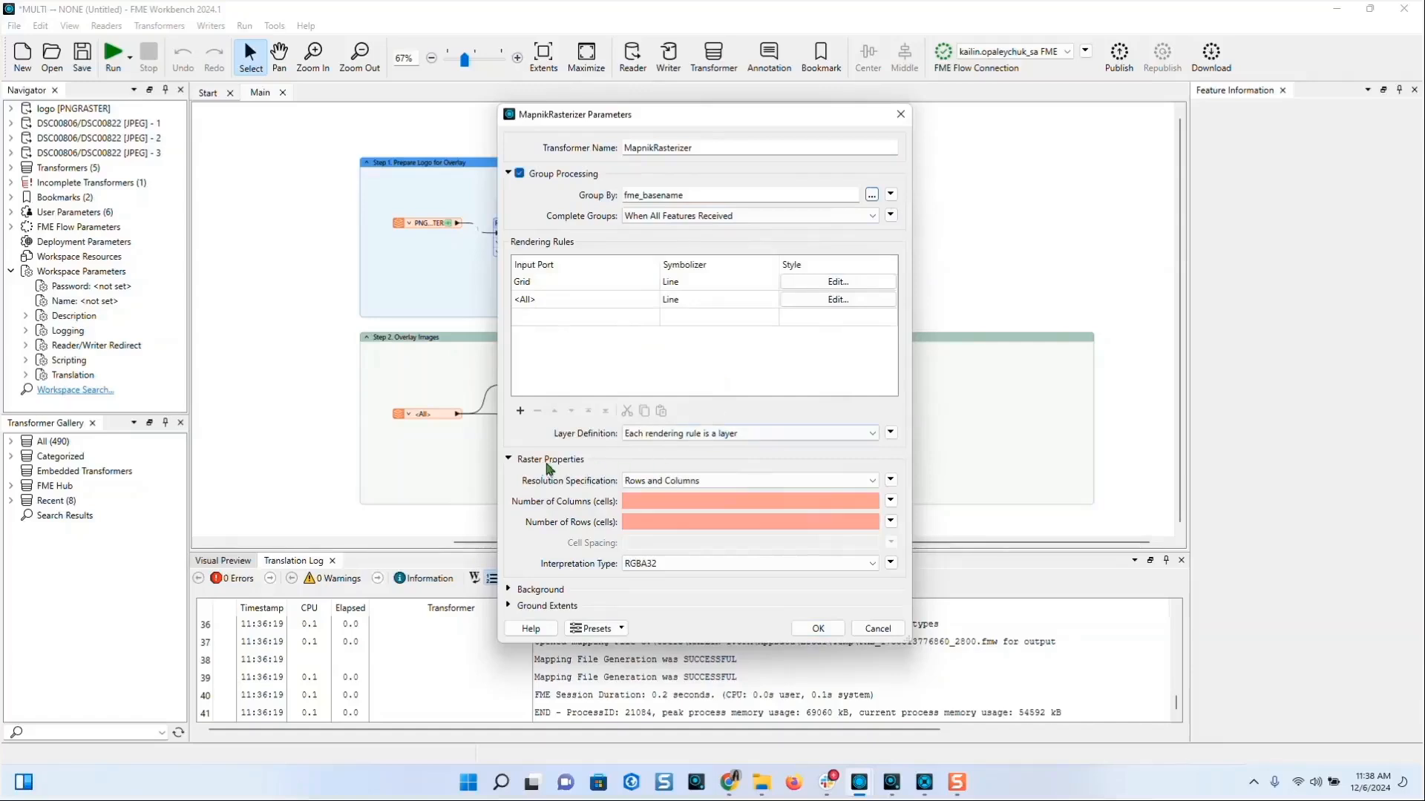
- Set the raster resolution by cell spacing with a value of 1
click(653, 482)
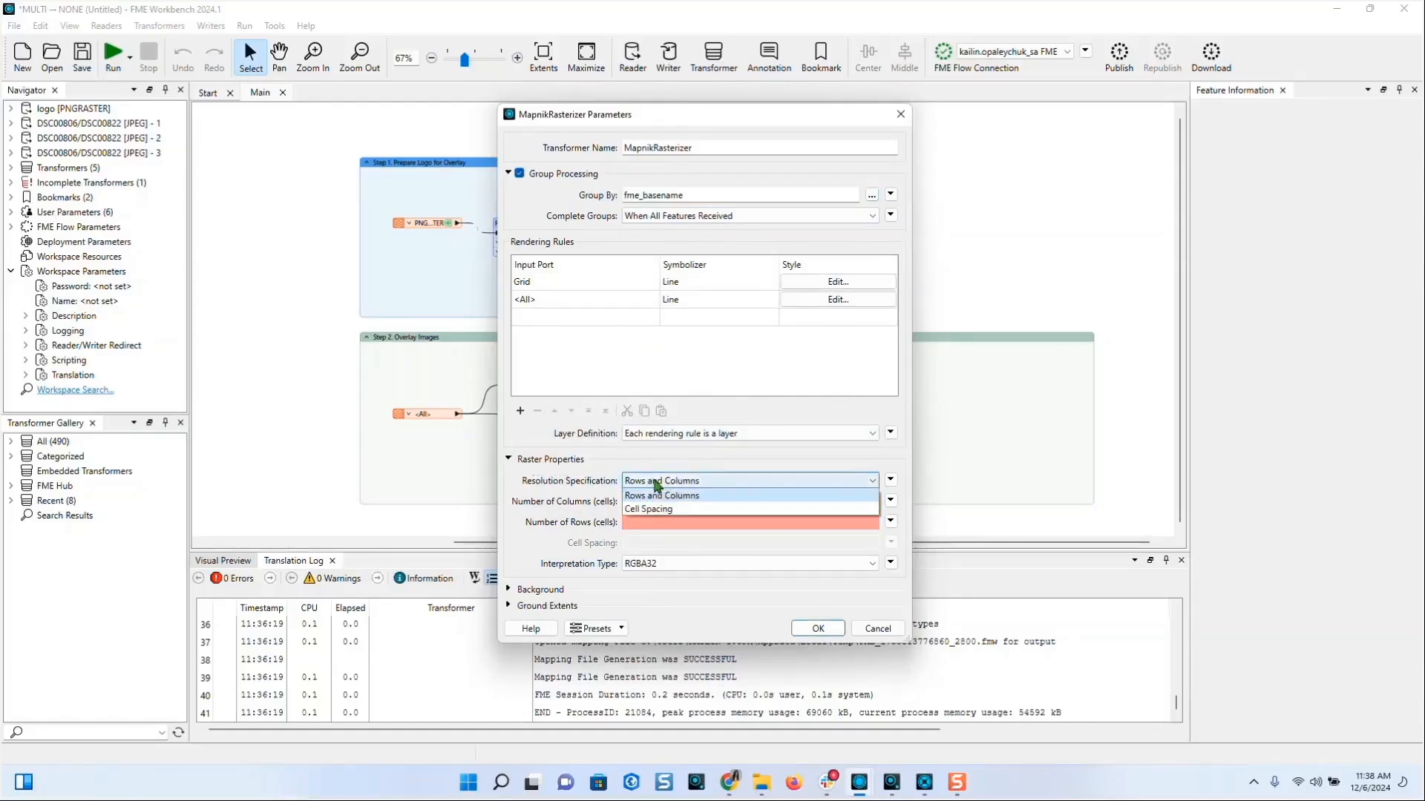
click(657, 484)
click(656, 483)
click(659, 511)
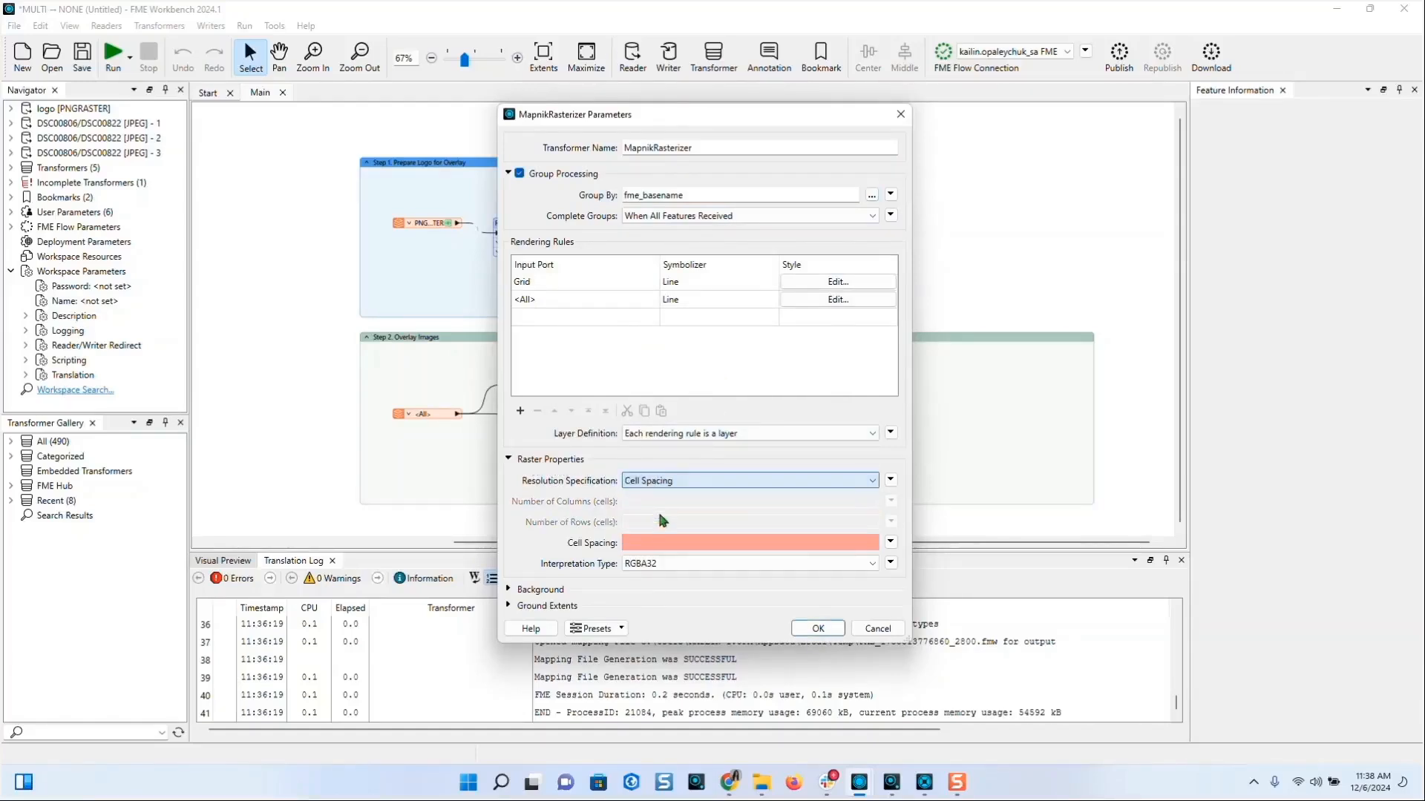
text(1)
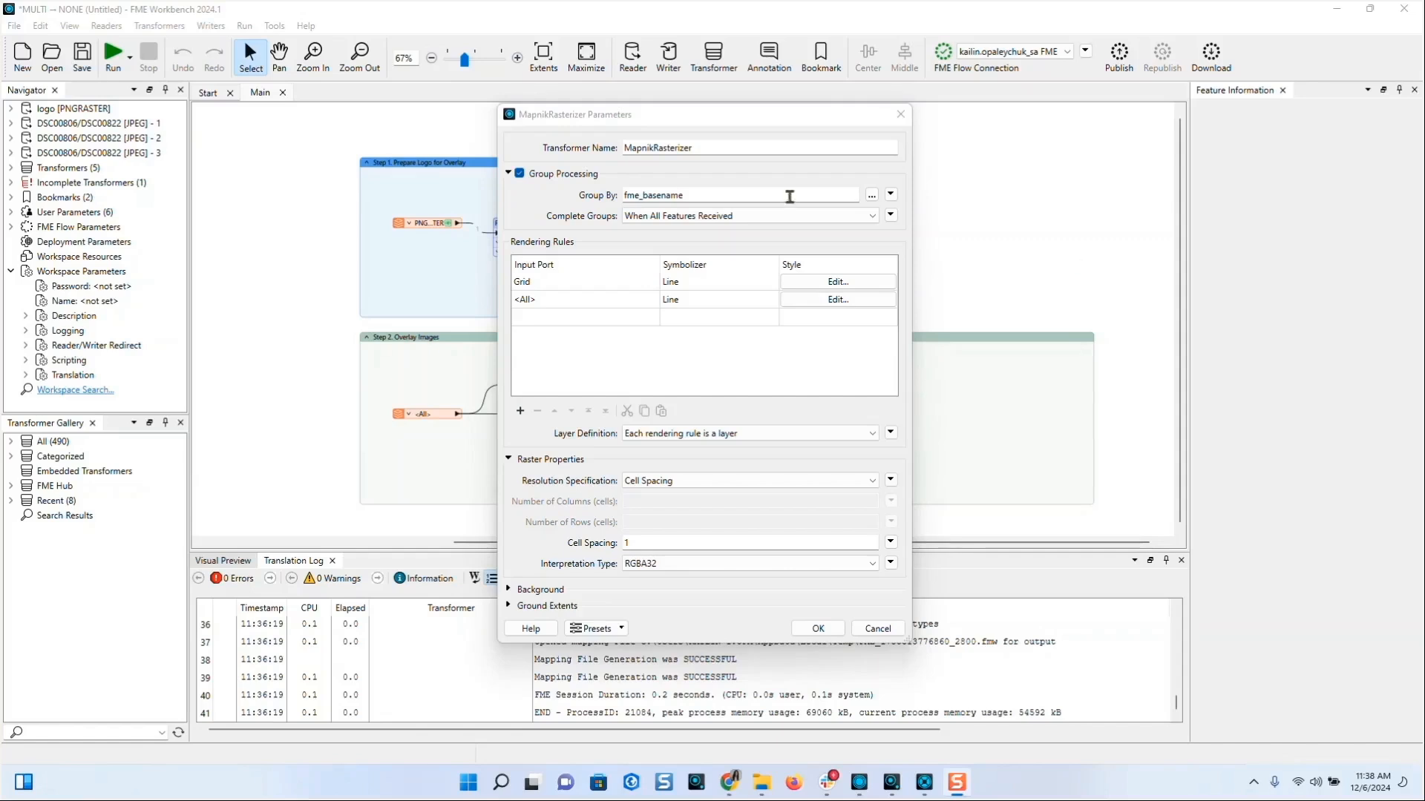
- Move the <All> rendering rule above the Grid rule
click(601, 308)
click(598, 299)
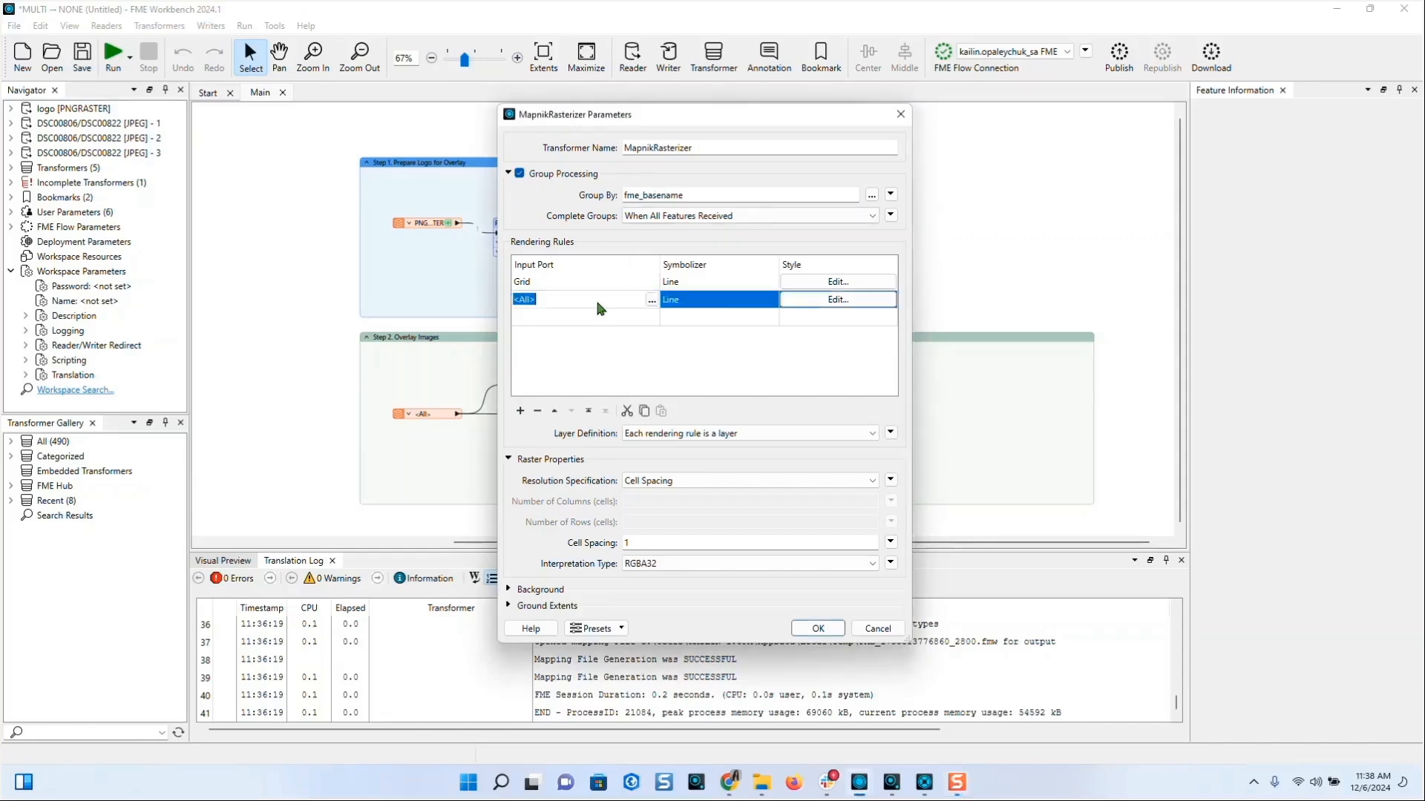
click(554, 411)
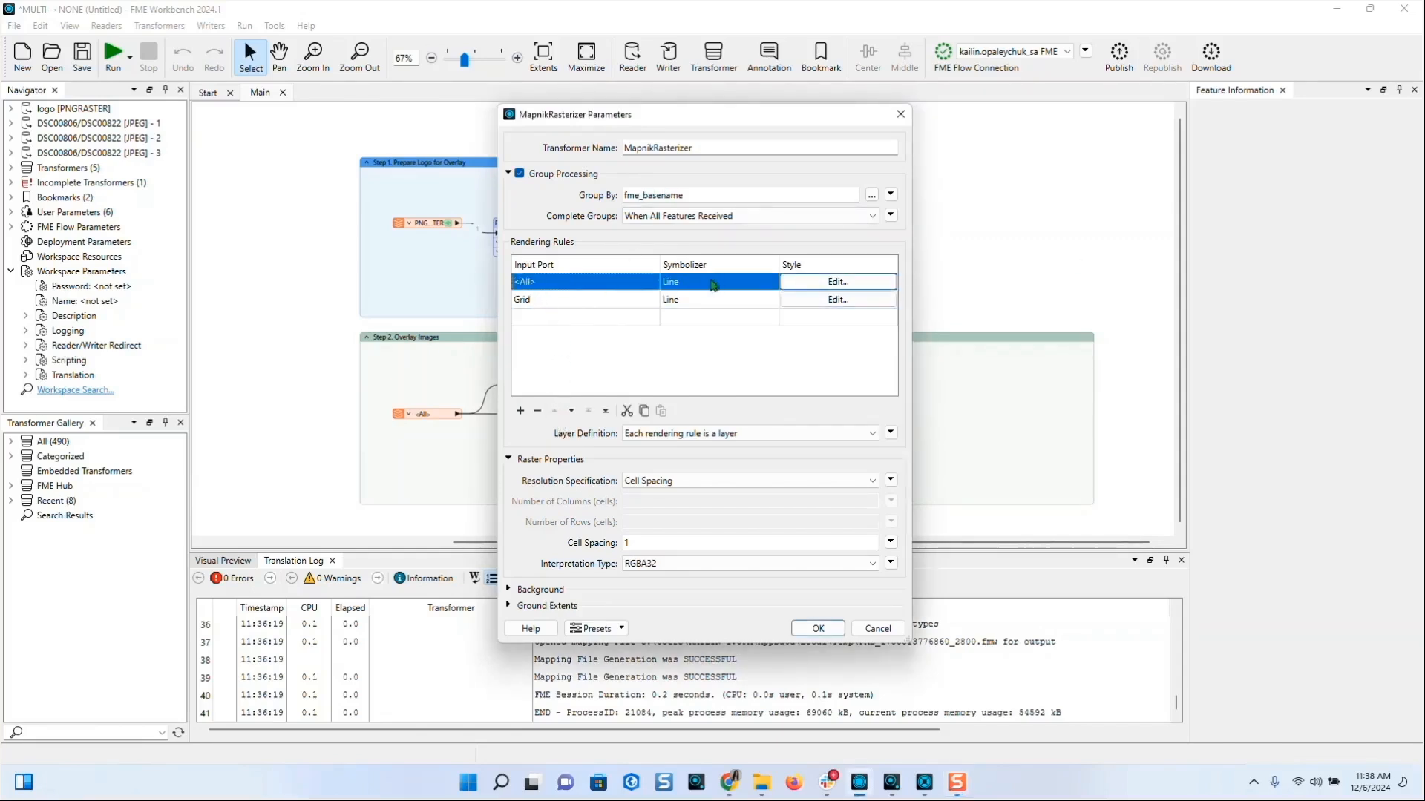
double_click(536, 299)
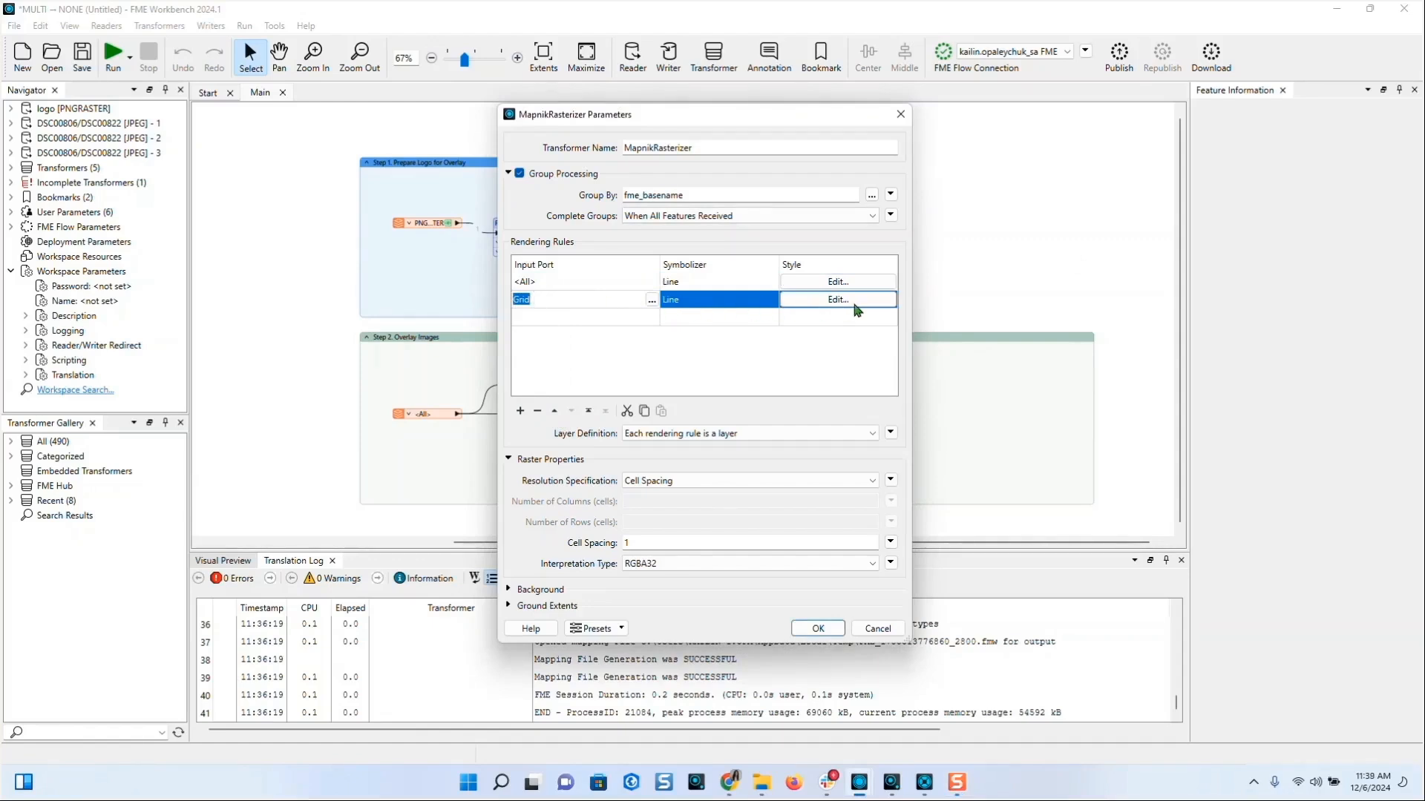
mouse_move(858, 309)
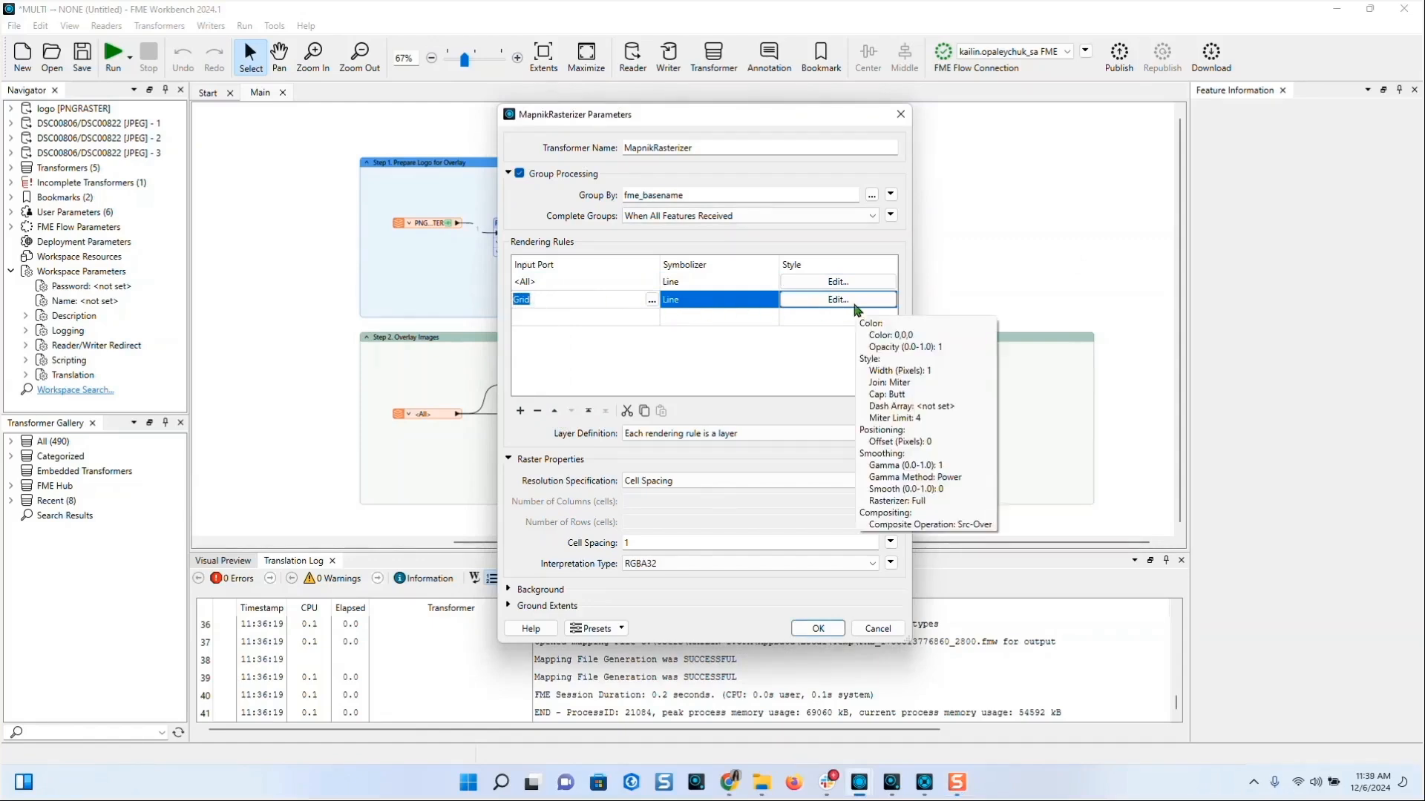
- Set the <All> symbolizer to Raster and Grid to Point, then open Grid's style
click(733, 283)
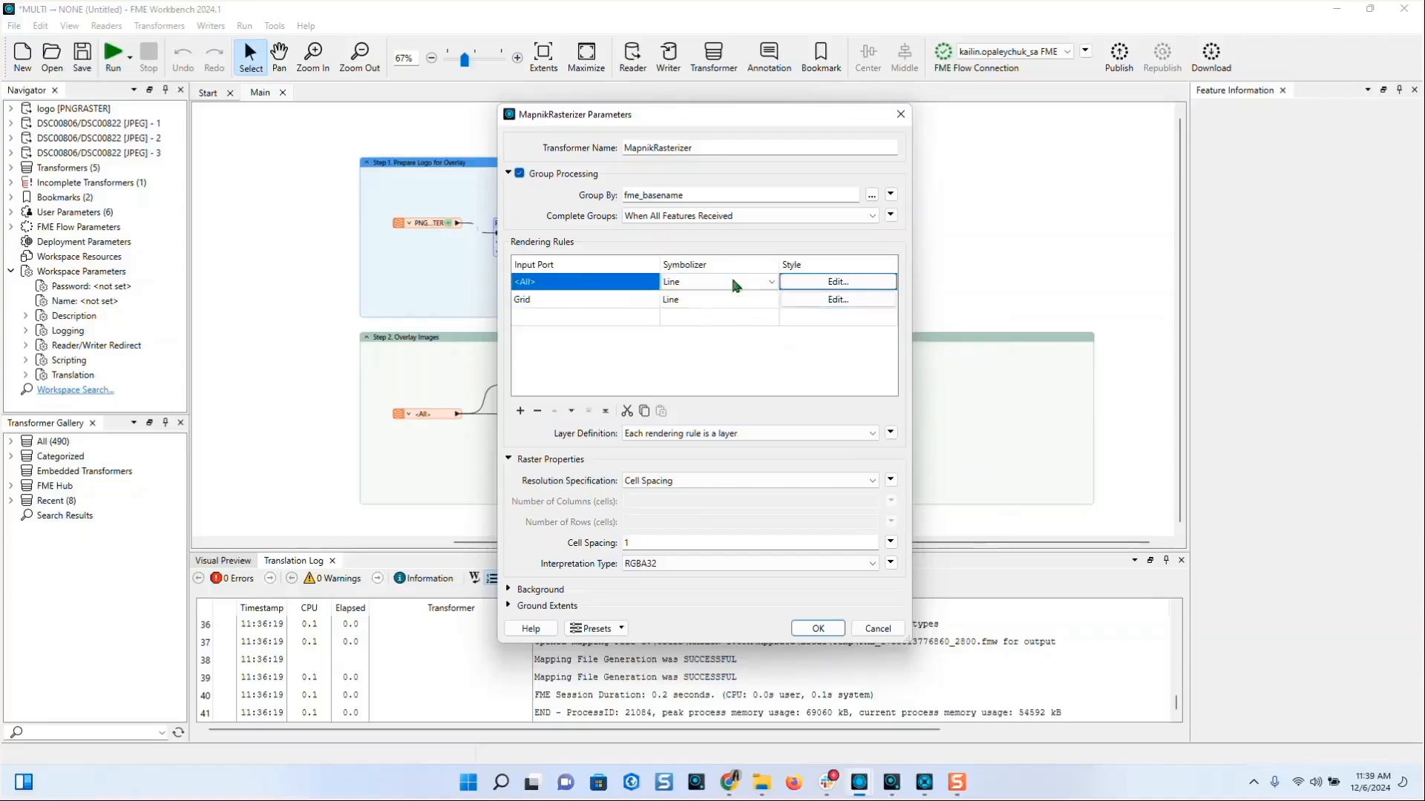
click(732, 282)
click(679, 380)
click(697, 302)
click(696, 300)
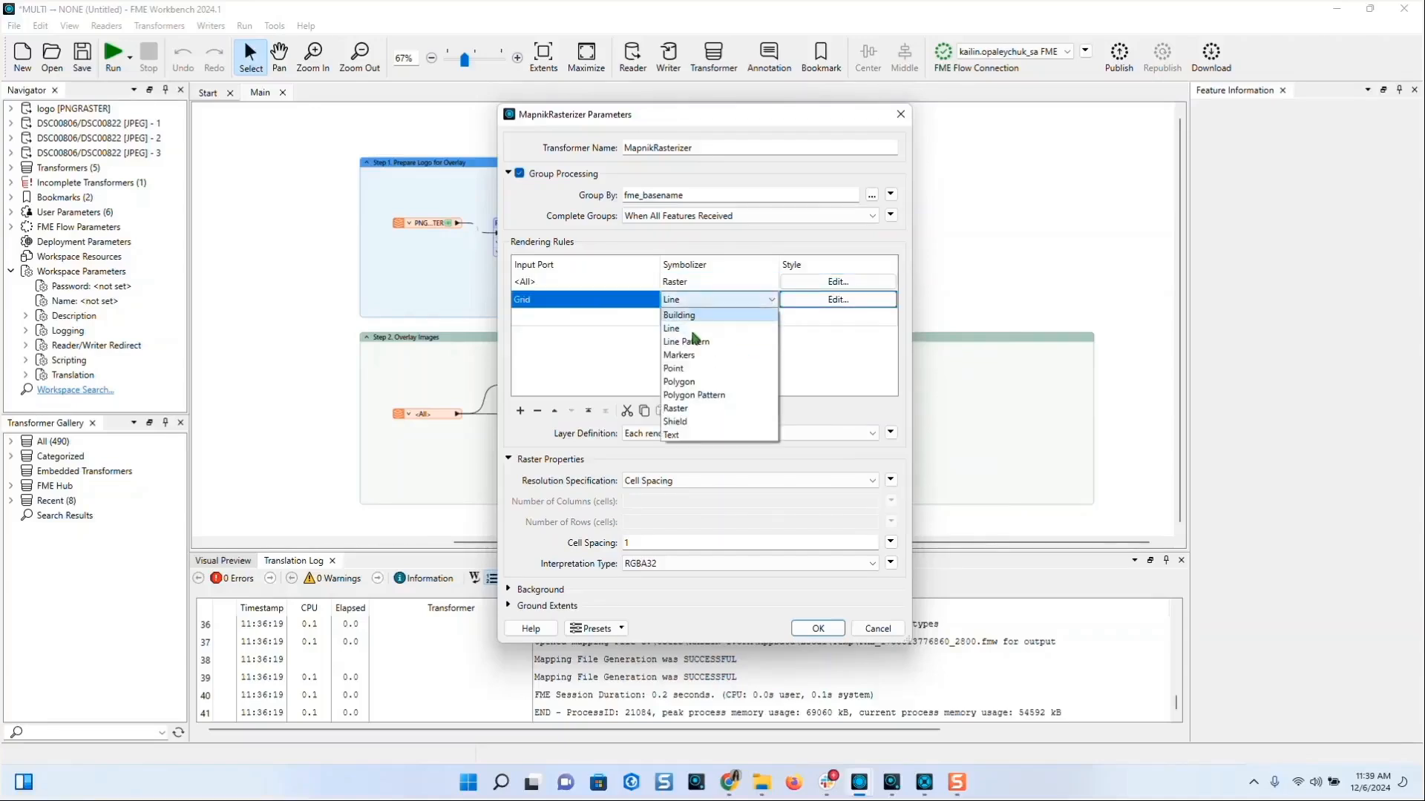
click(688, 369)
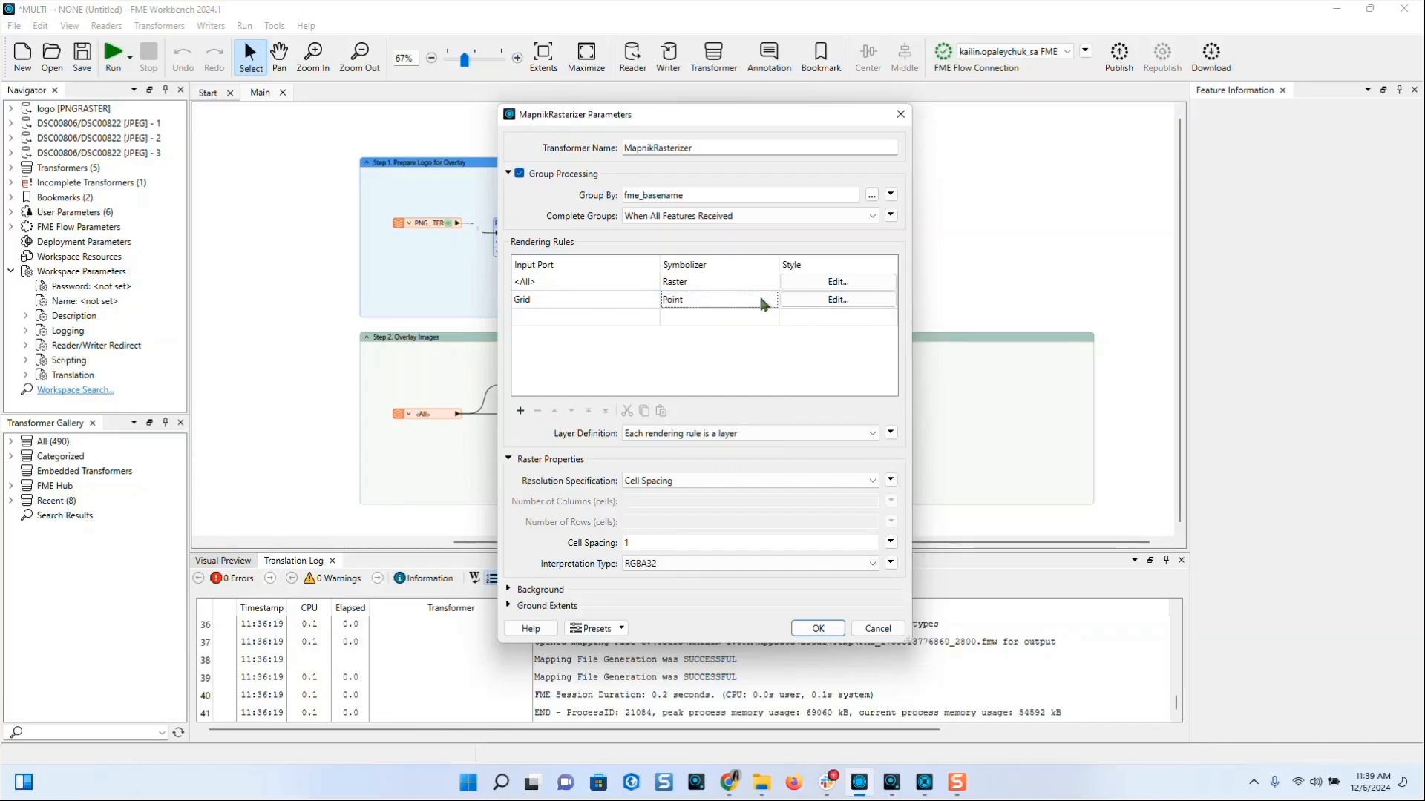
click(807, 298)
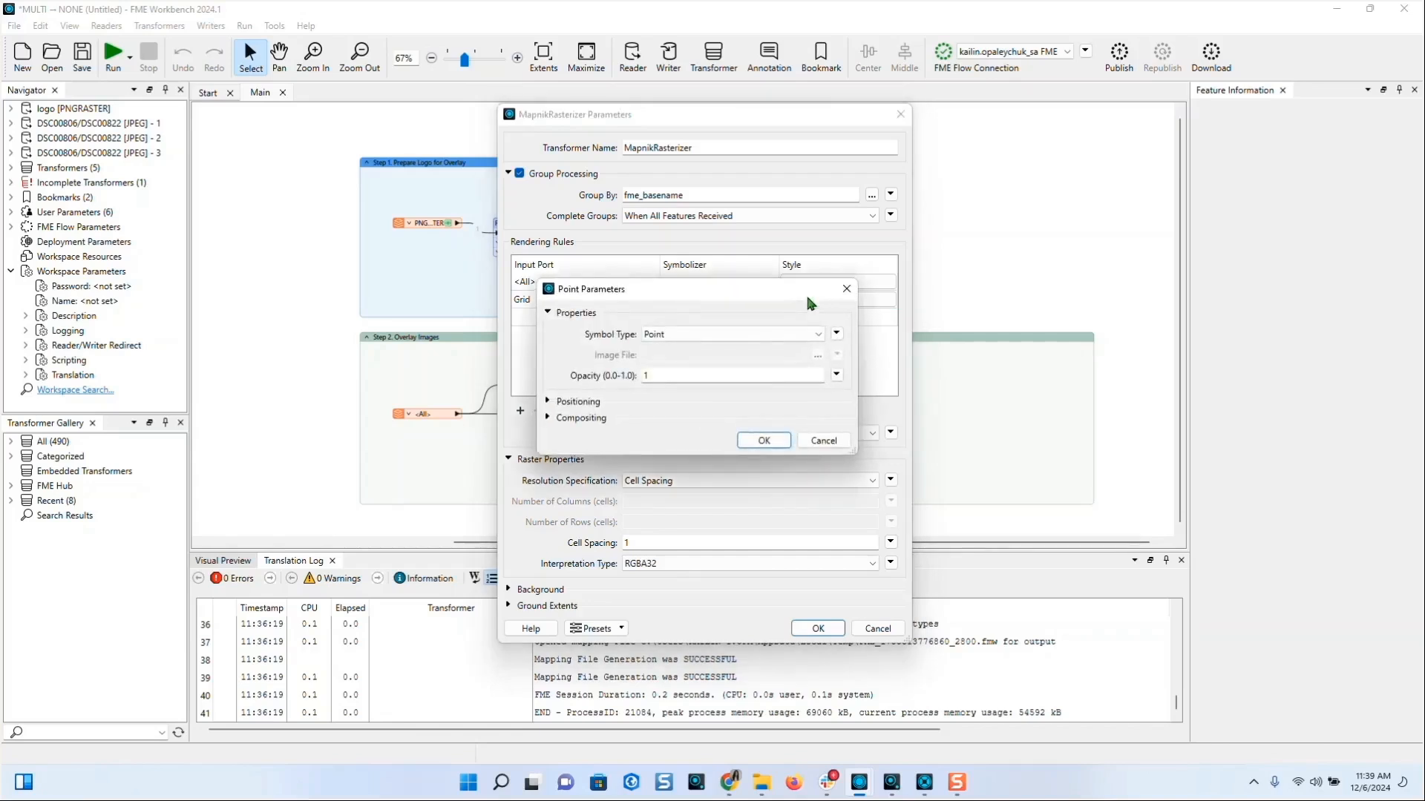
- Make the Grid point symbol an Image using the pasted logo.png path
drag(807, 296, 1041, 295)
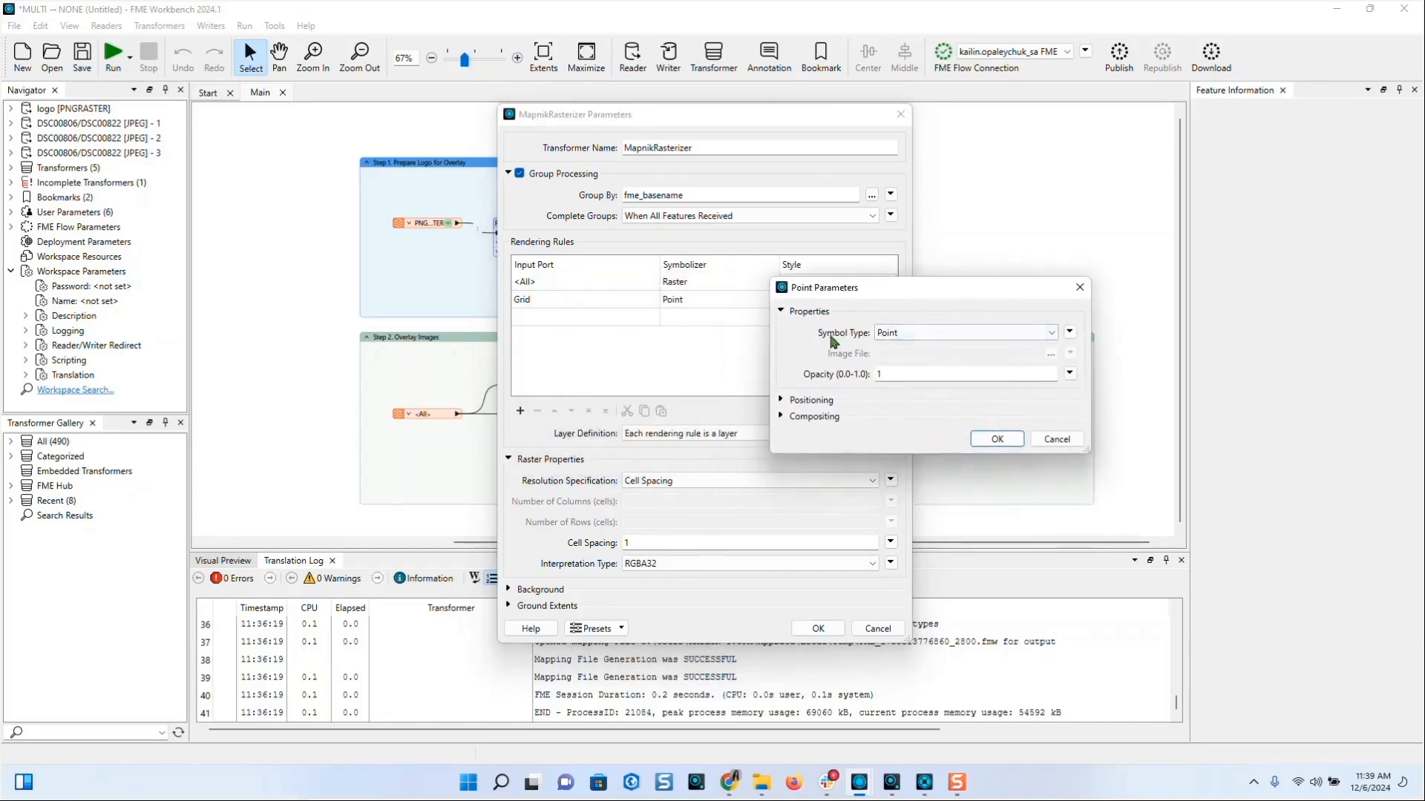
click(894, 342)
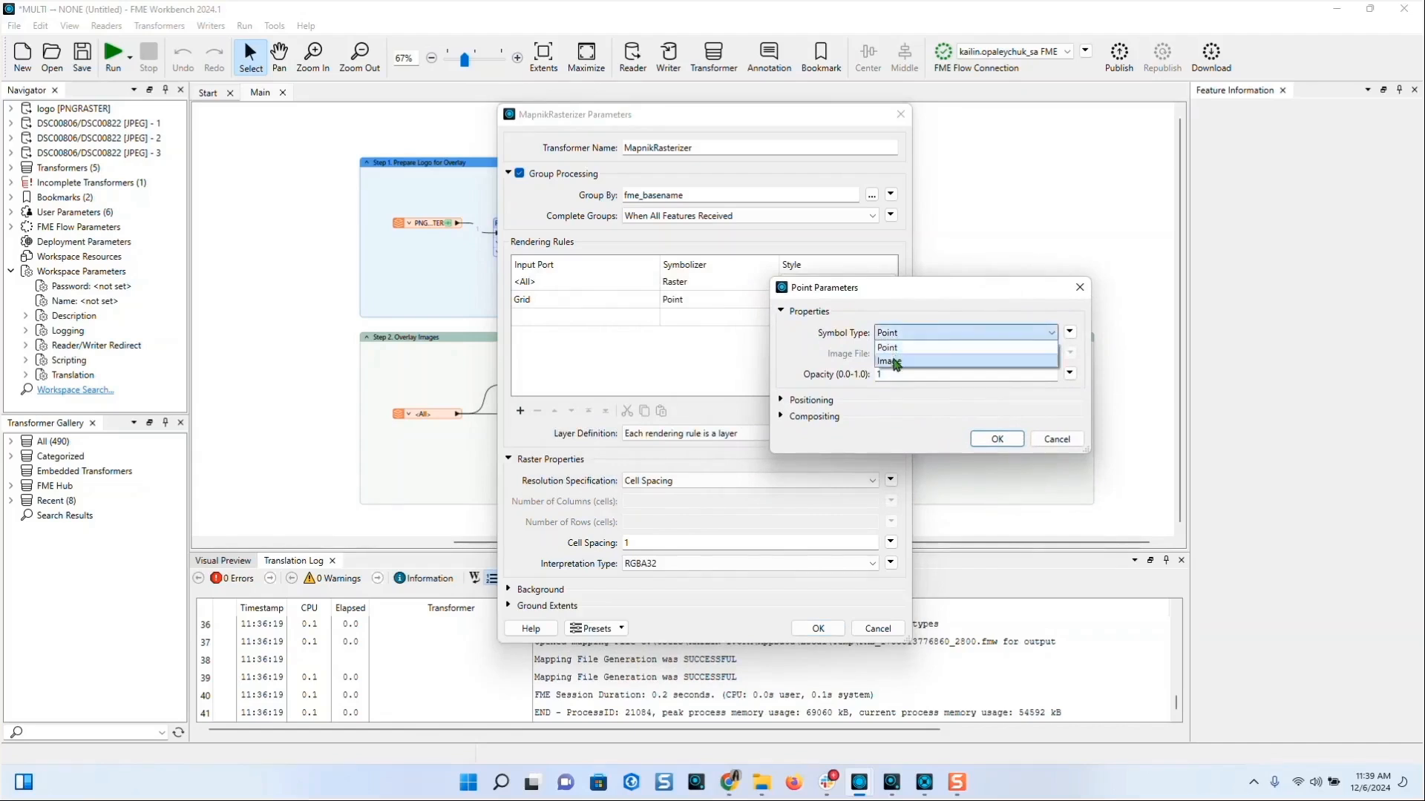
click(893, 360)
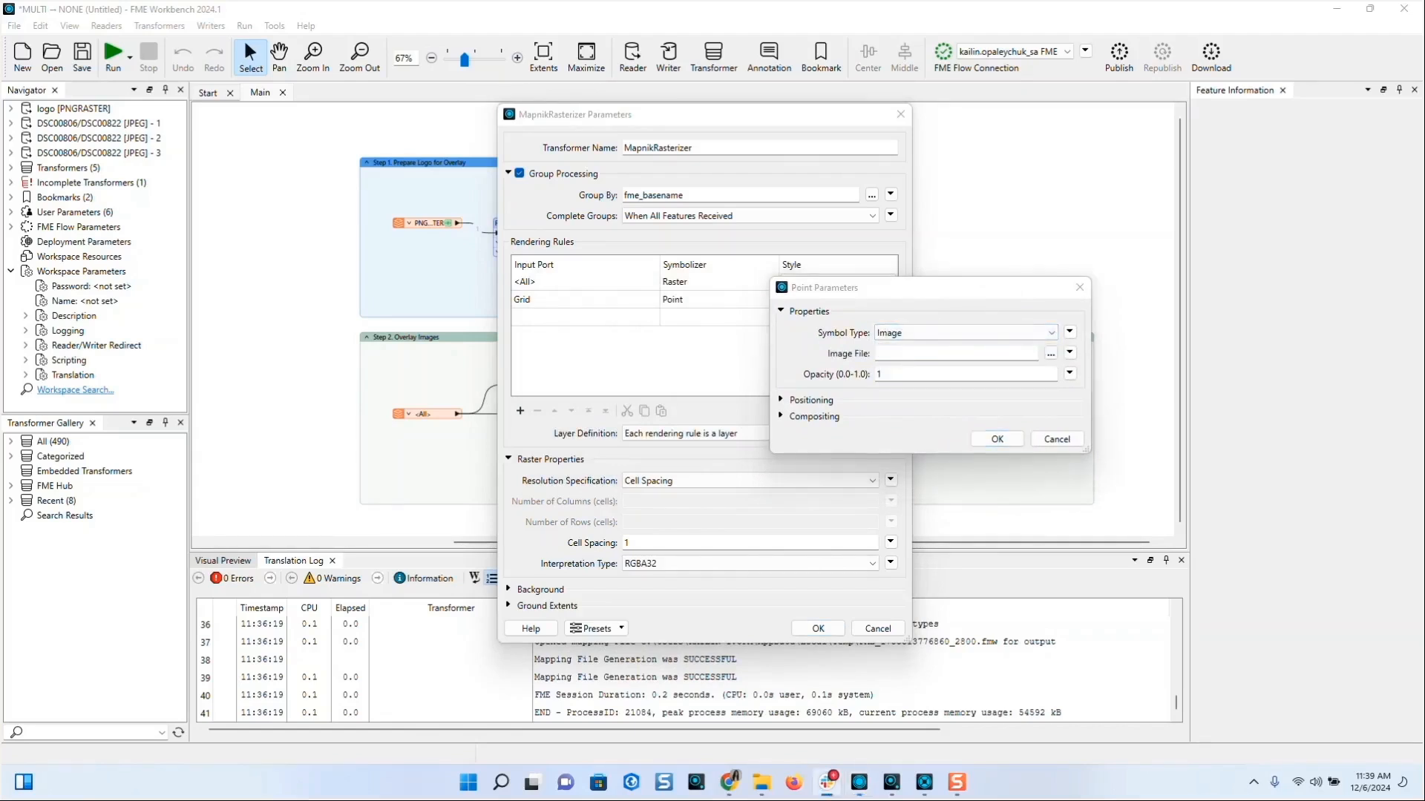
click(971, 354)
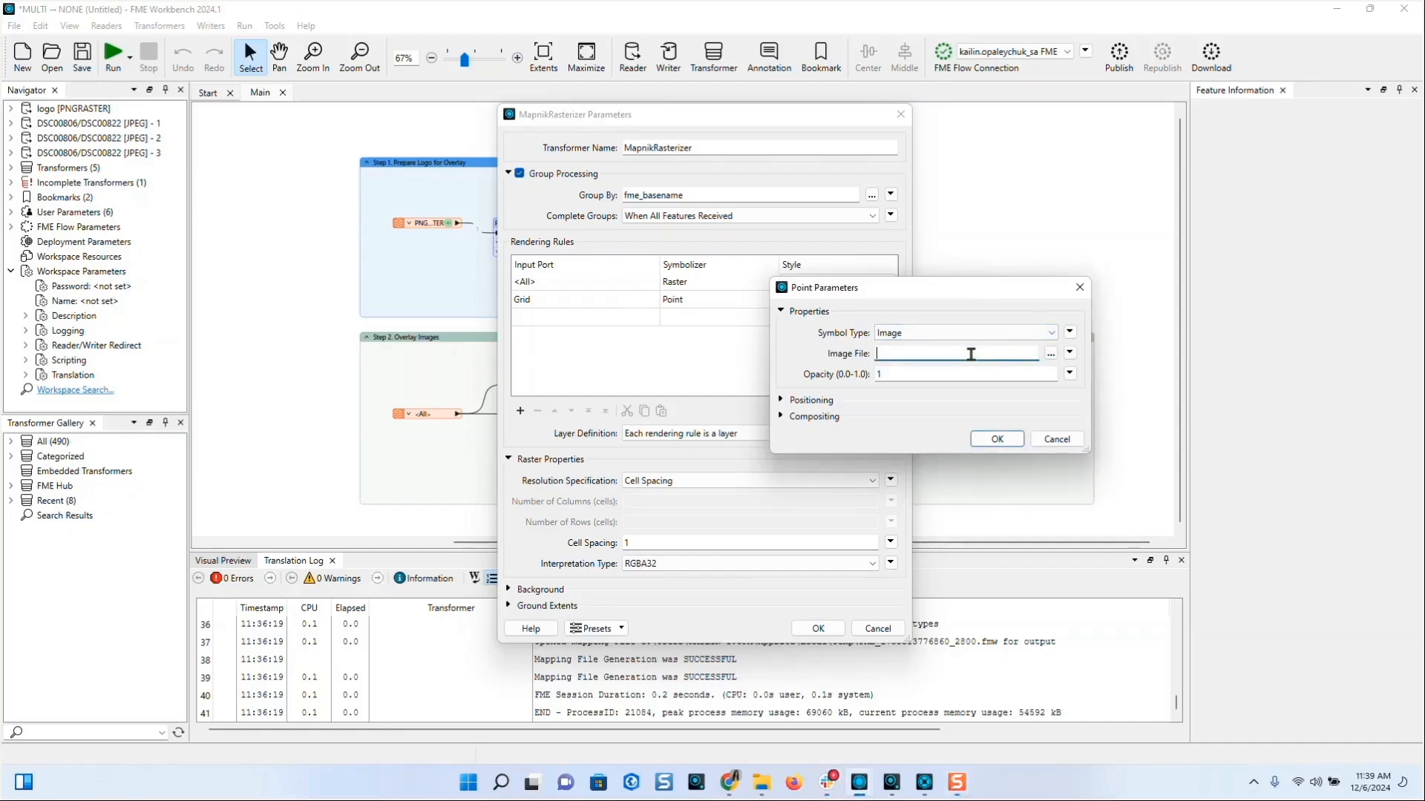
key(ctrl+v)
click(1069, 353)
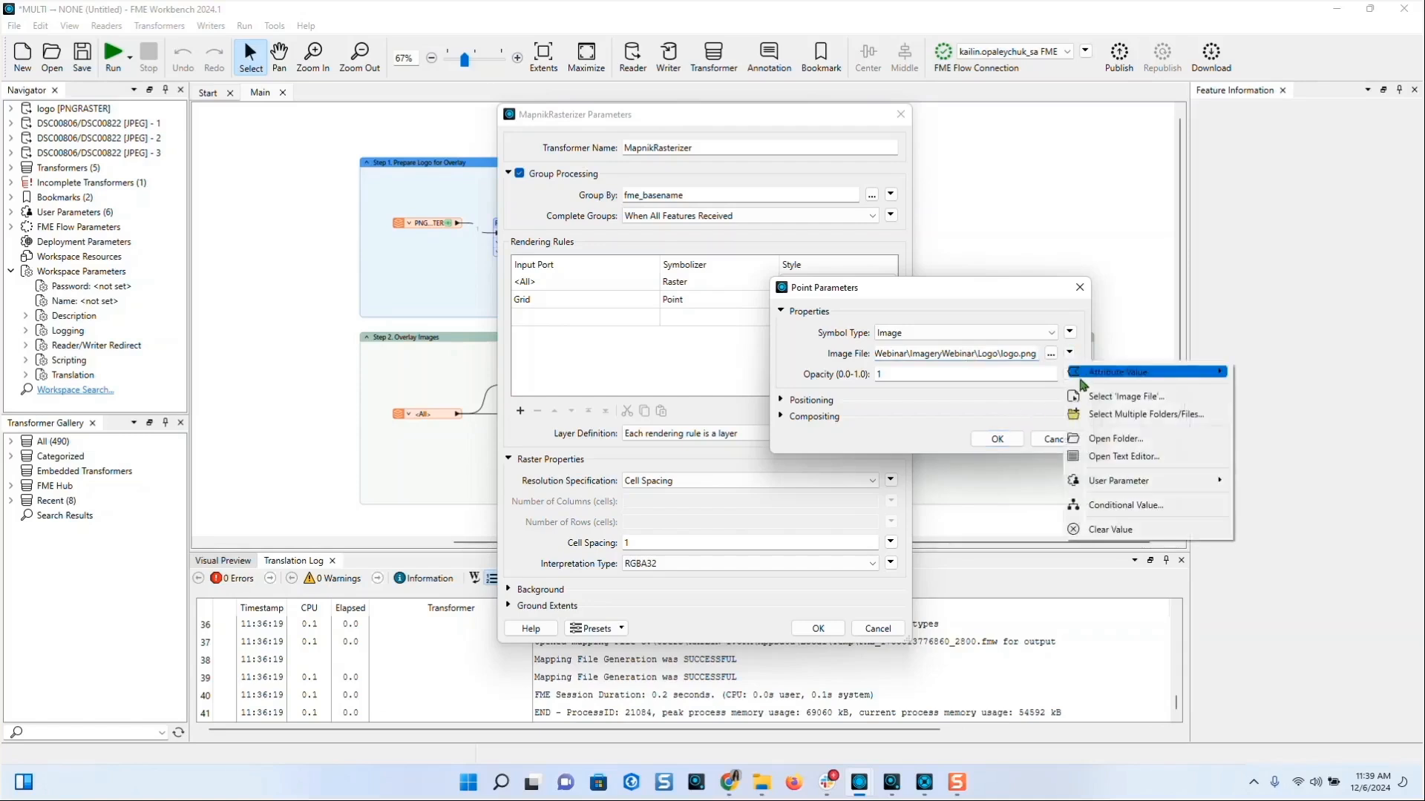
mouse_move(1089, 378)
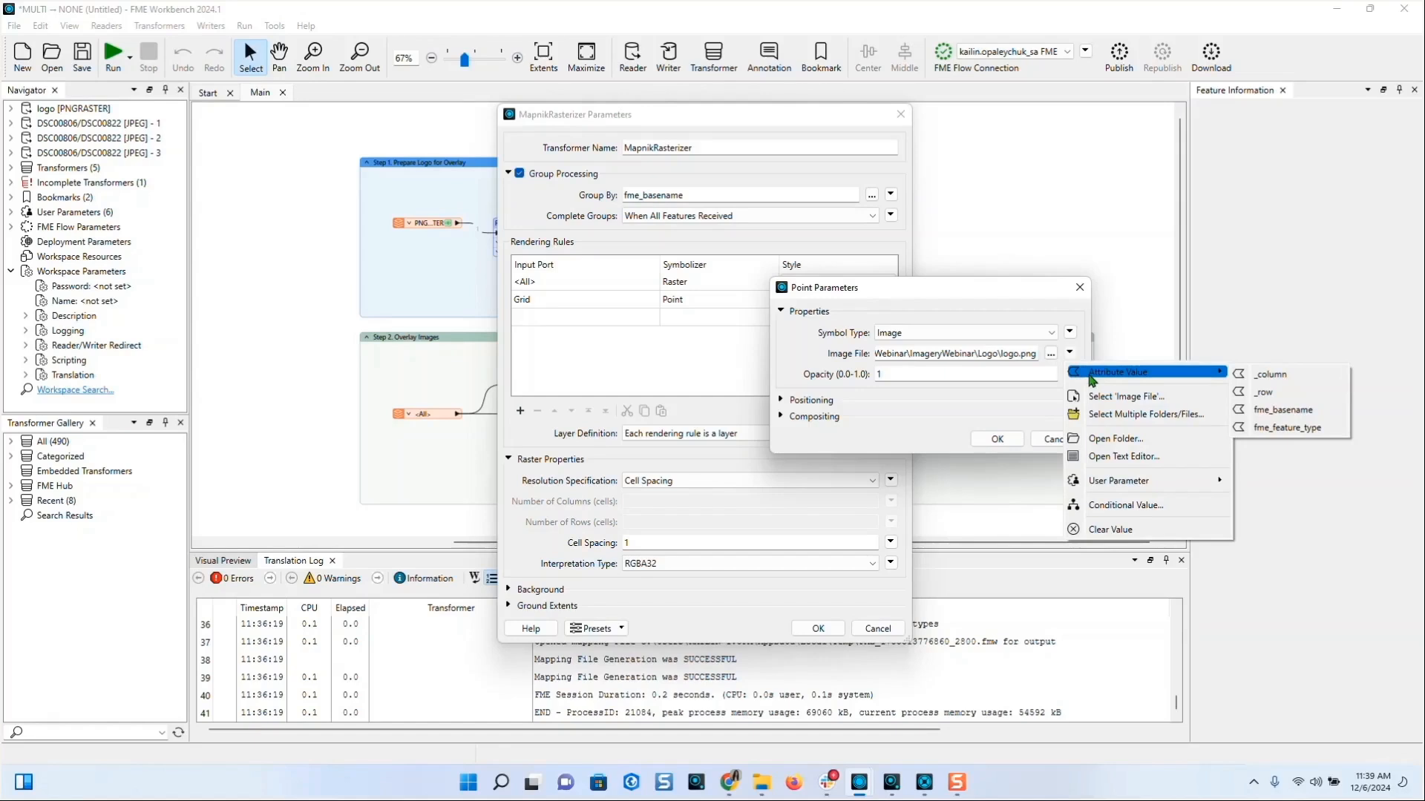
click(1024, 356)
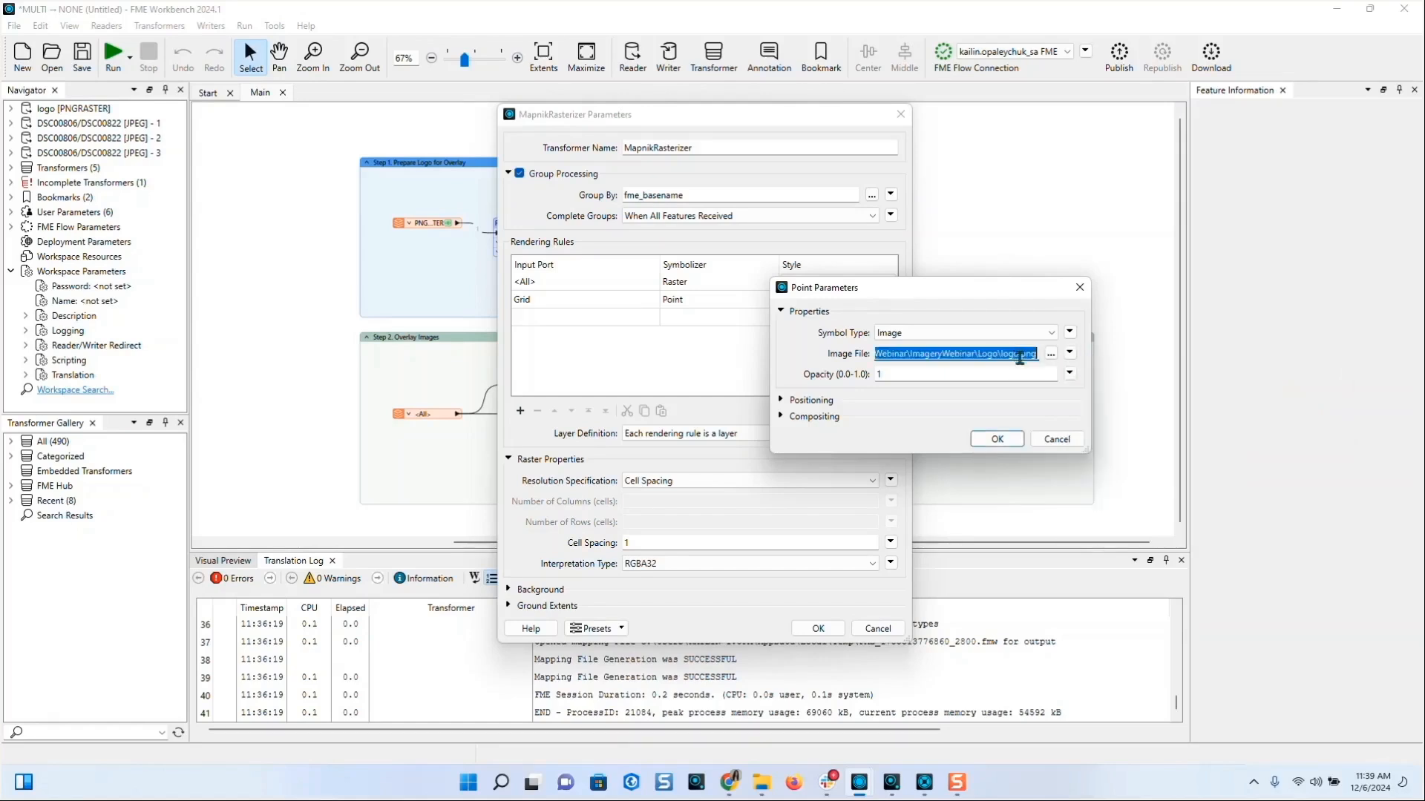
- Give the logo points a rotate(-45) transform and apply the MapnikRasterizer settings
click(832, 401)
click(912, 483)
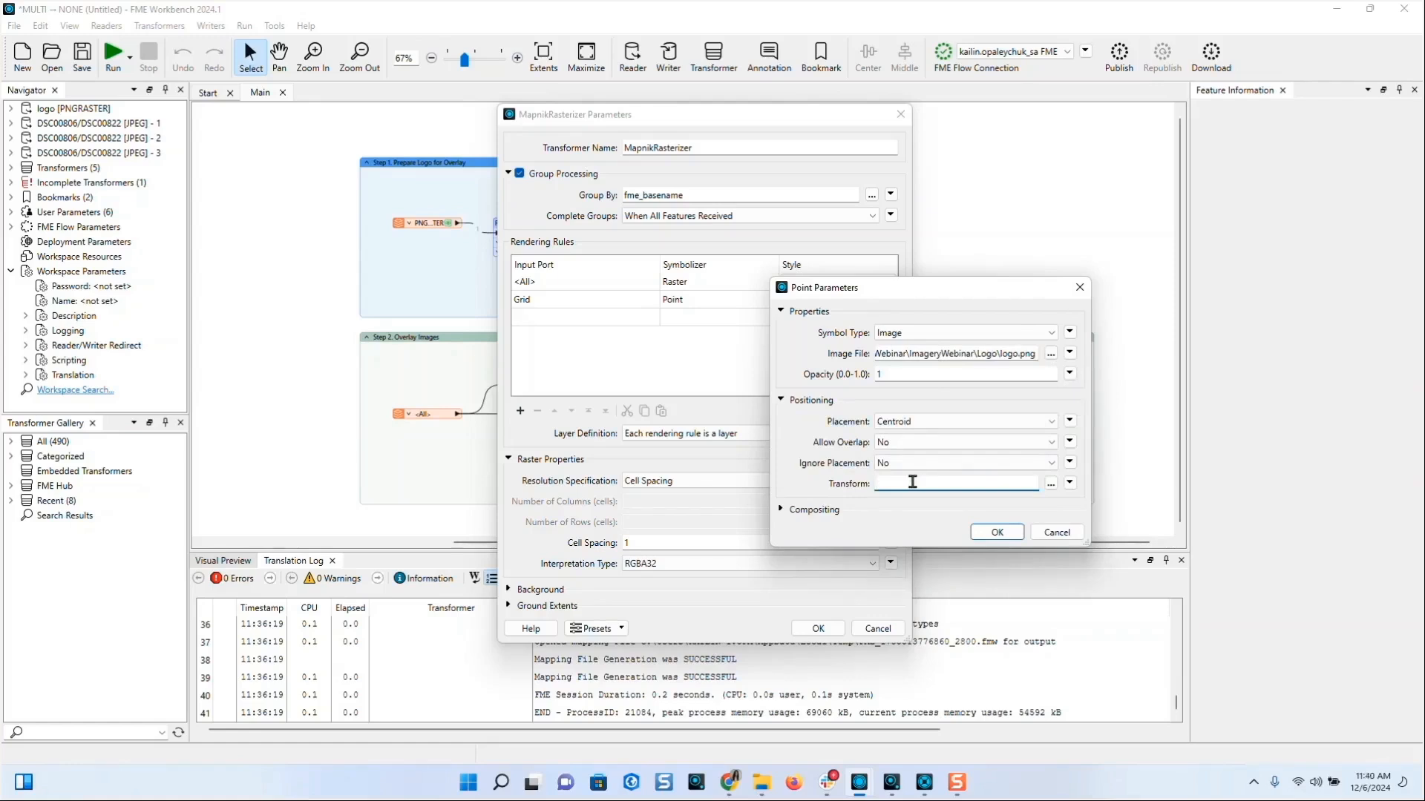
text(rotate(-45)
click(998, 534)
click(820, 629)
- Run to MapnikRasterizer and zoom the Visual Preview to inspect the logo-covered photo
drag(814, 553, 796, 501)
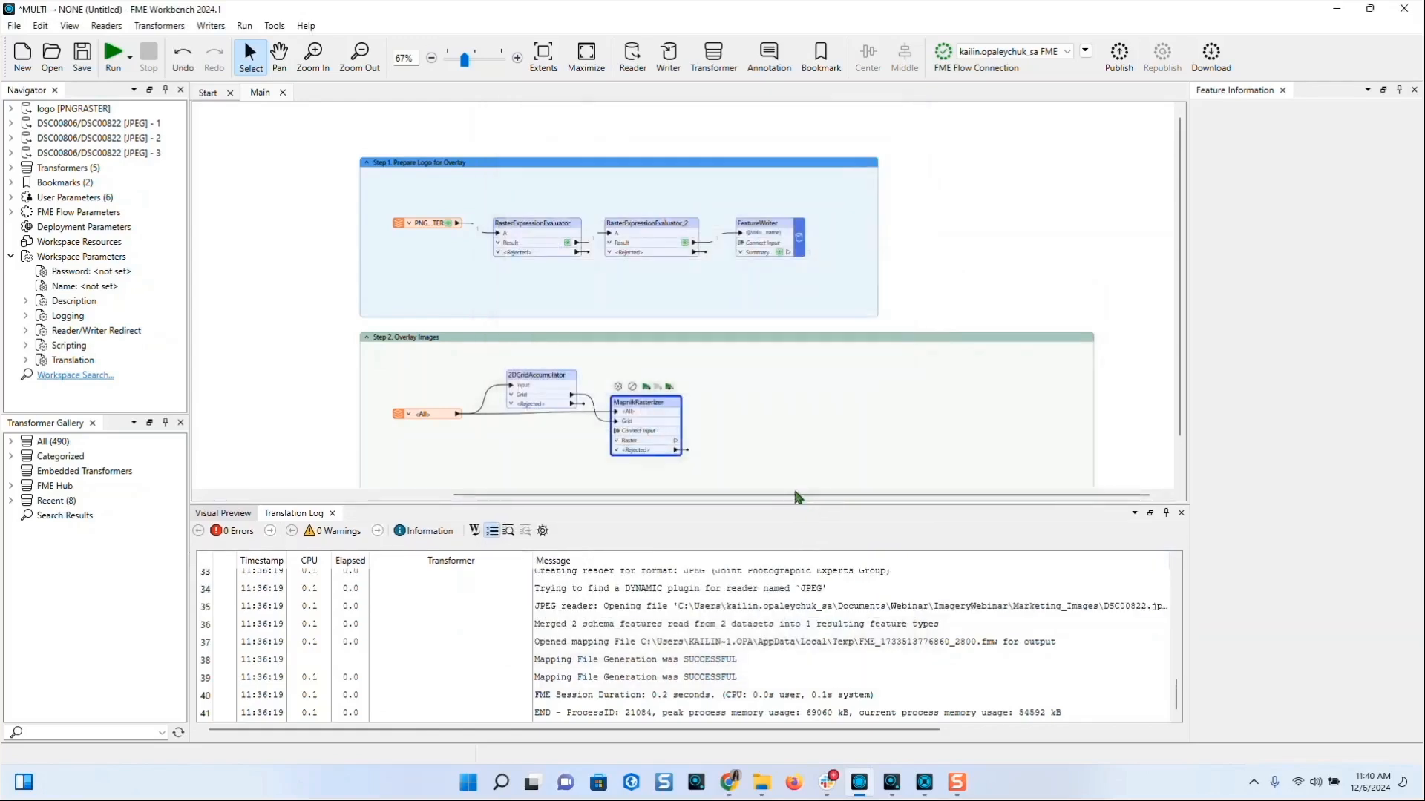
scroll(811, 202, down, 1)
click(646, 339)
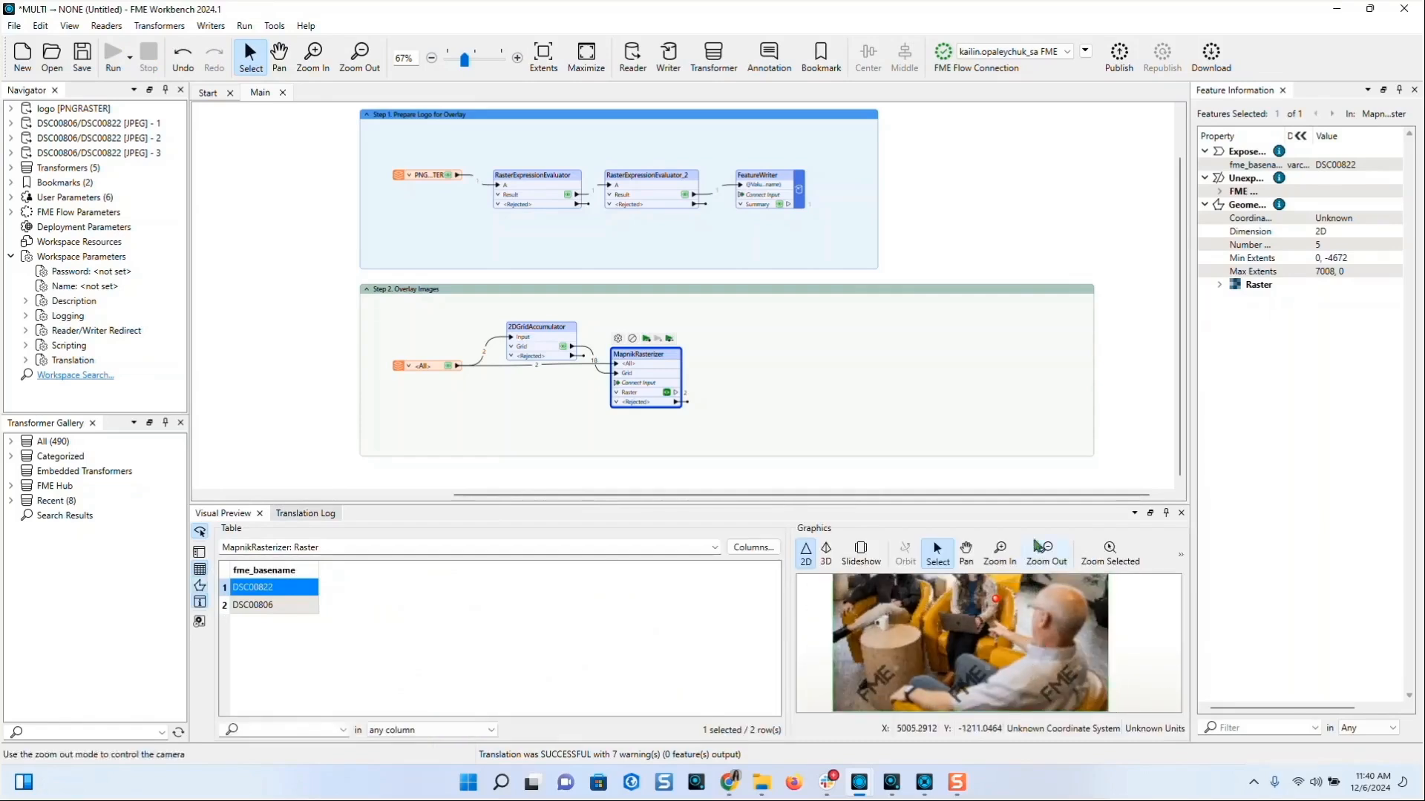
drag(1034, 502, 1035, 355)
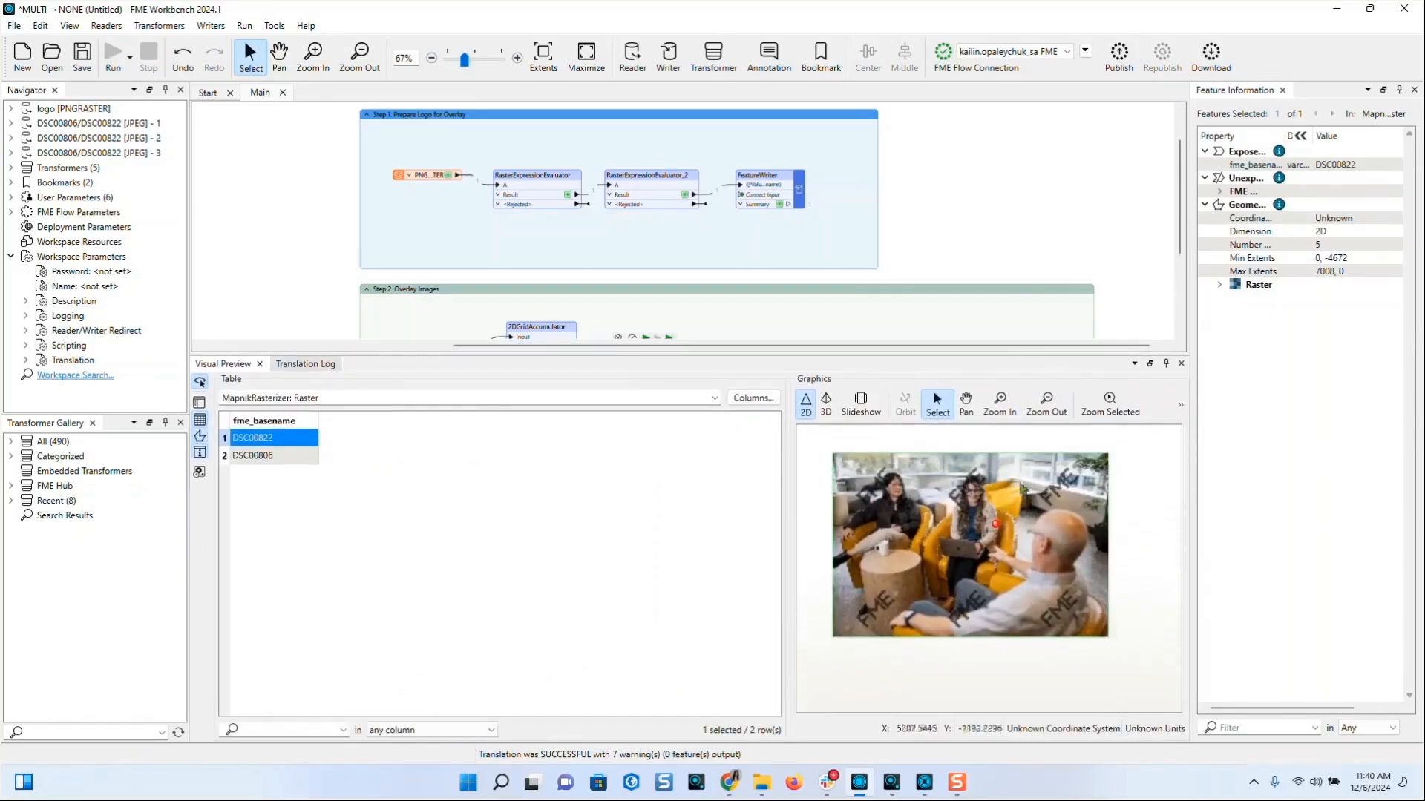
scroll(1000, 475, up, 2)
scroll(1024, 567, up, 1)
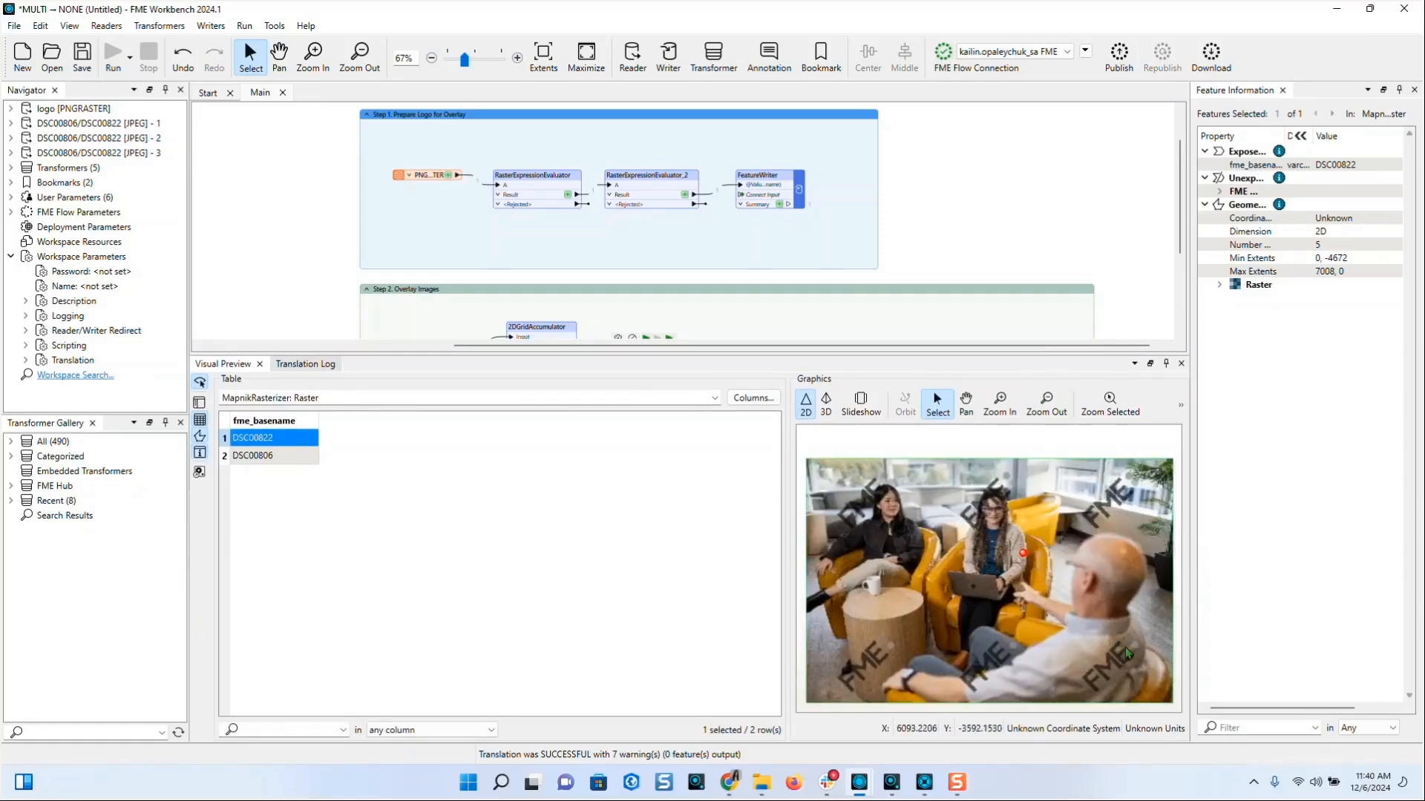
scroll(1126, 668, down, 2)
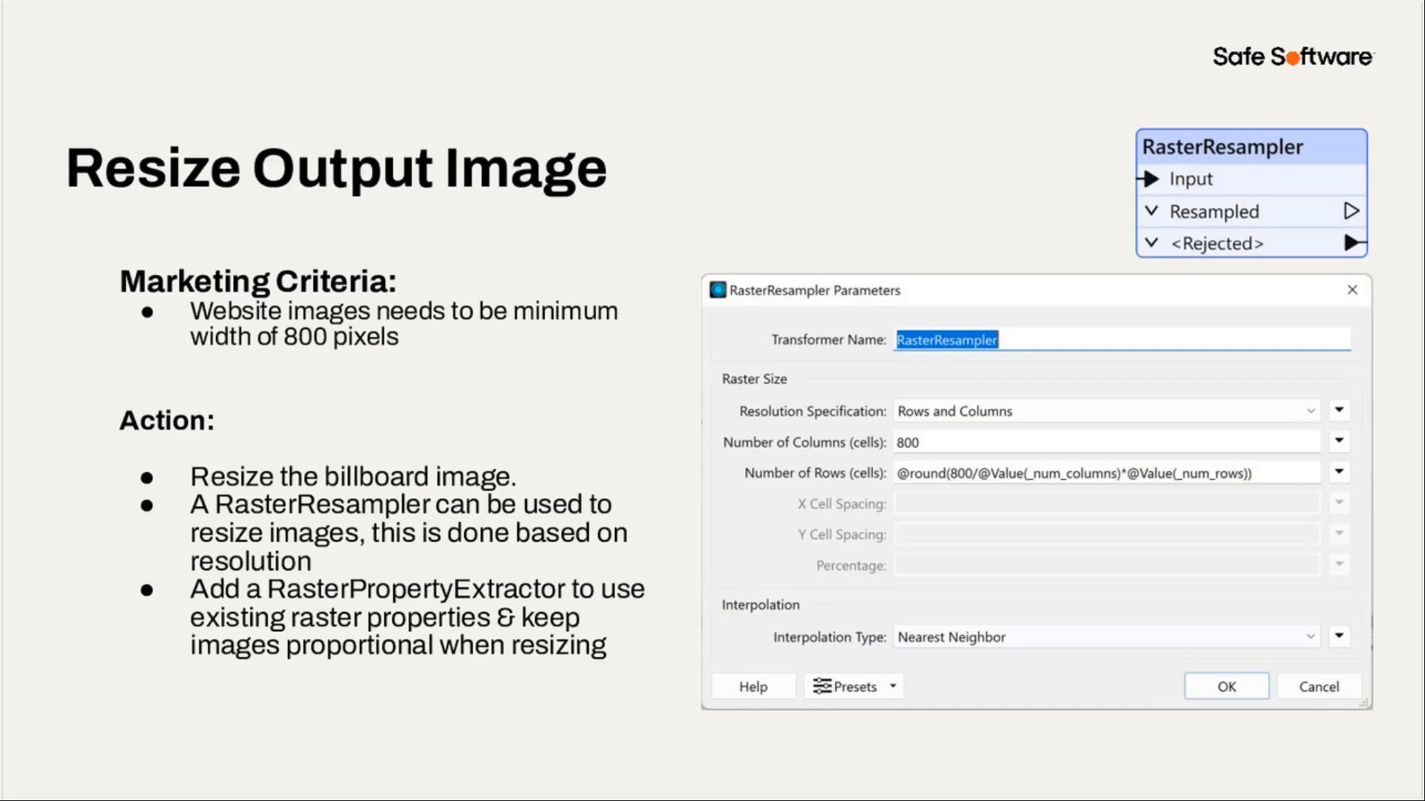
- Advance from the Resize Output Image slide to the Demo slide
key(Right)
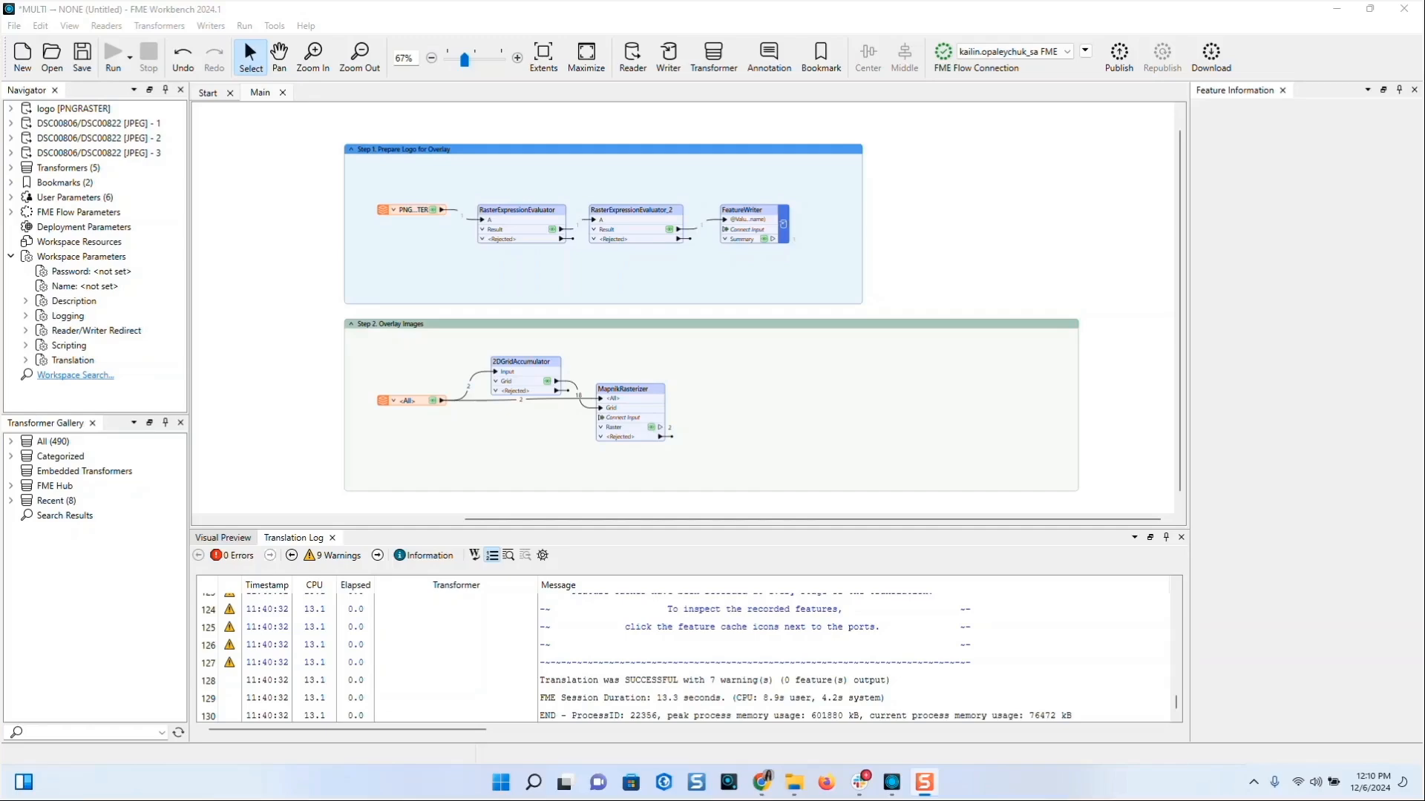
- Add a RasterPropertyExtractor connected to MapnikRasterizer's Raster output
click(839, 429)
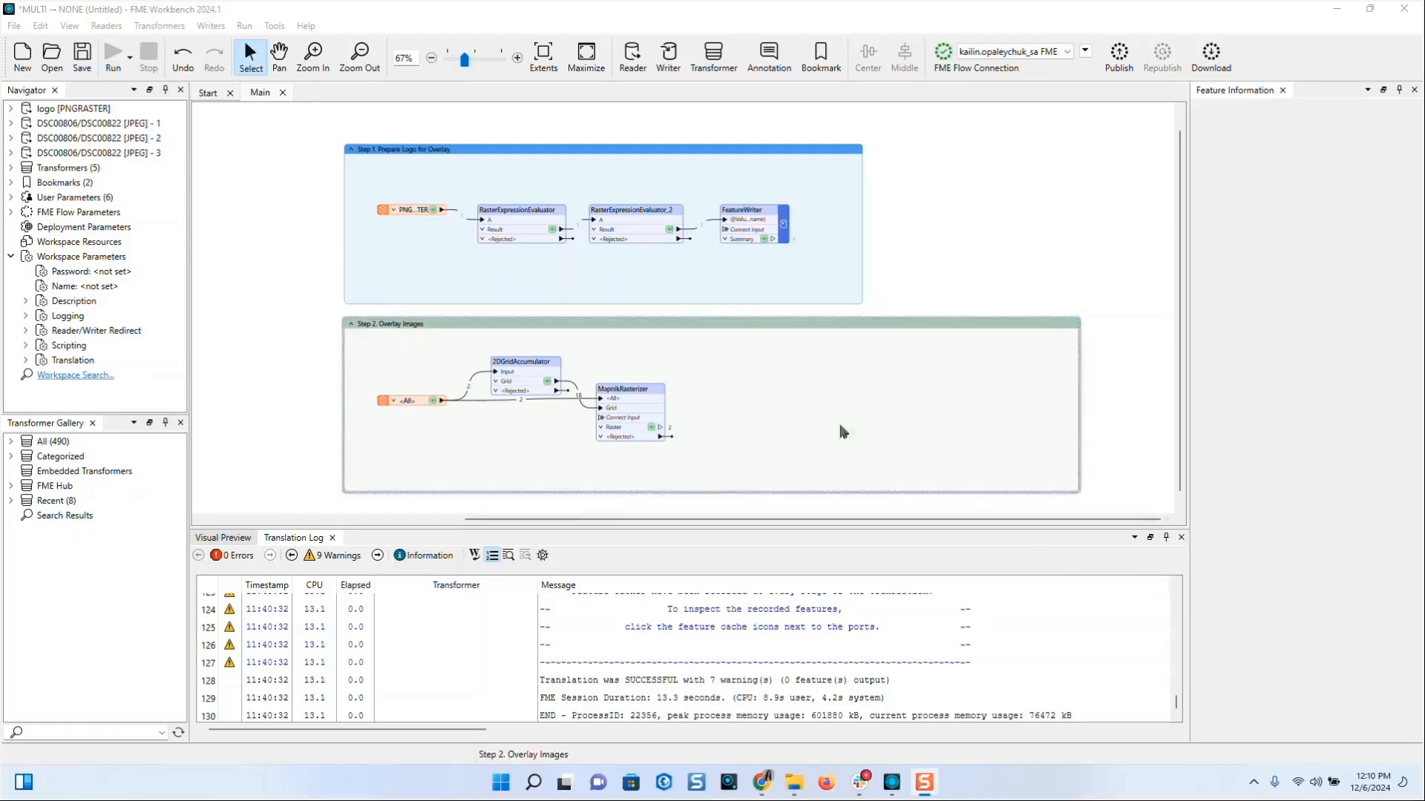
text(rater)
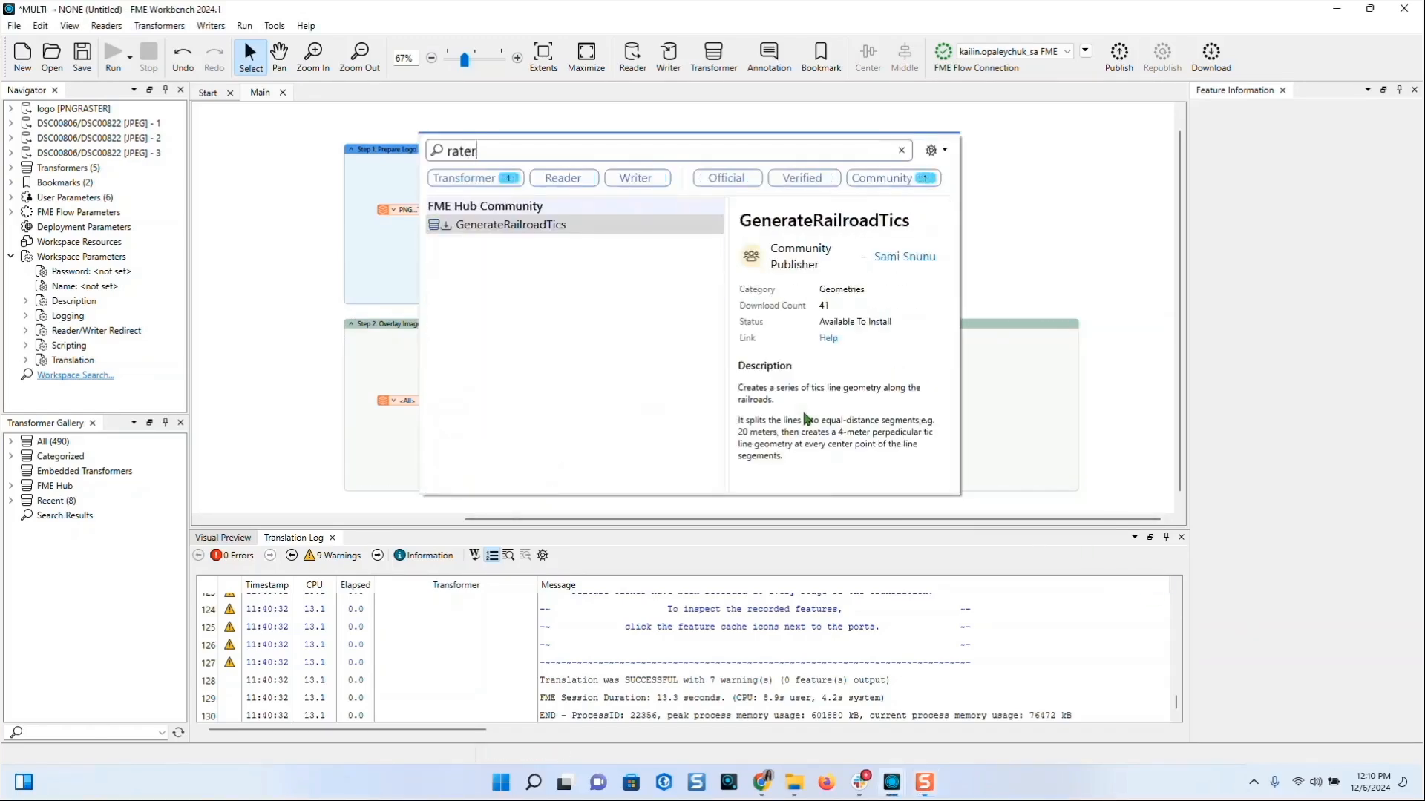
key(BackSpace)
key(BackSpace)
key(BackSpace)
text(sterpro)
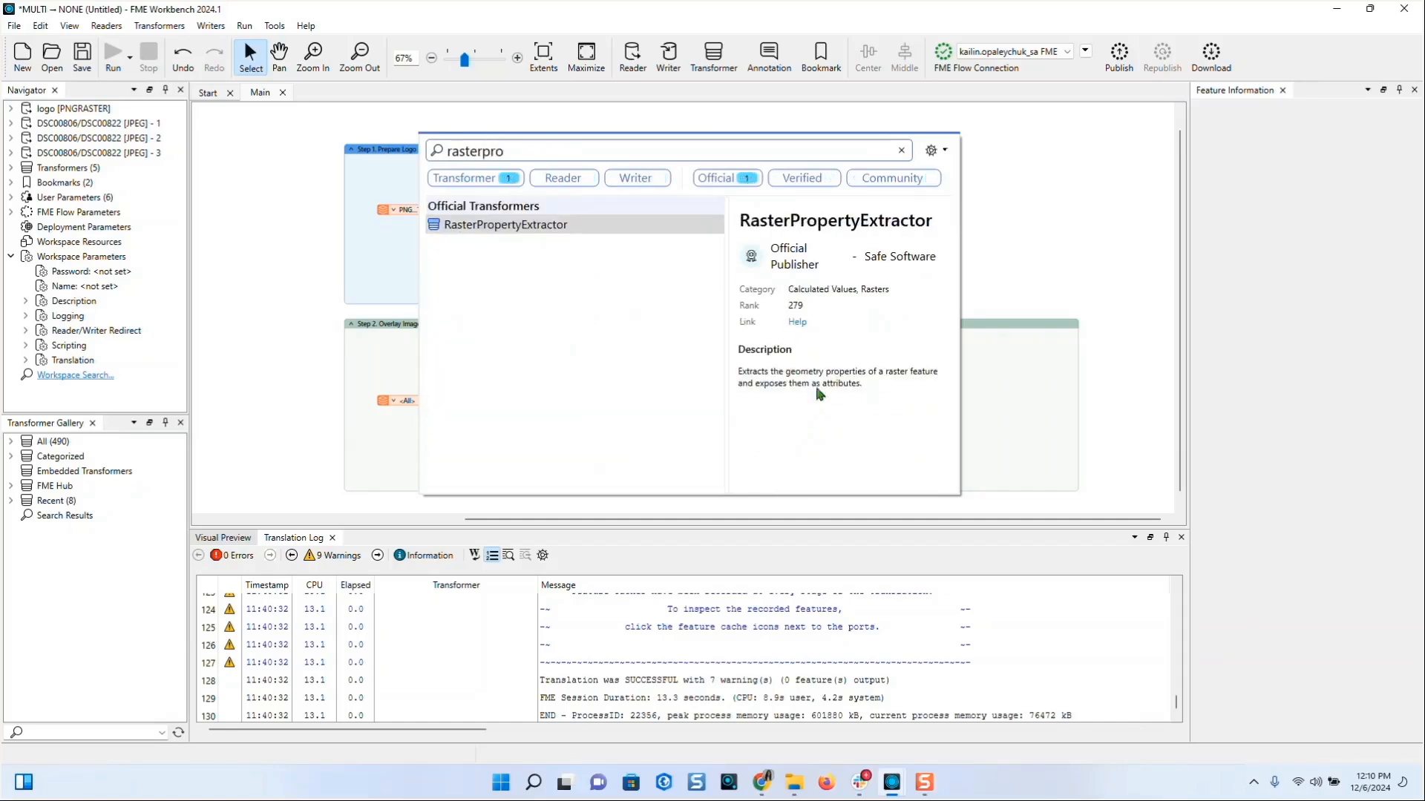
double_click(573, 227)
drag(585, 245, 724, 415)
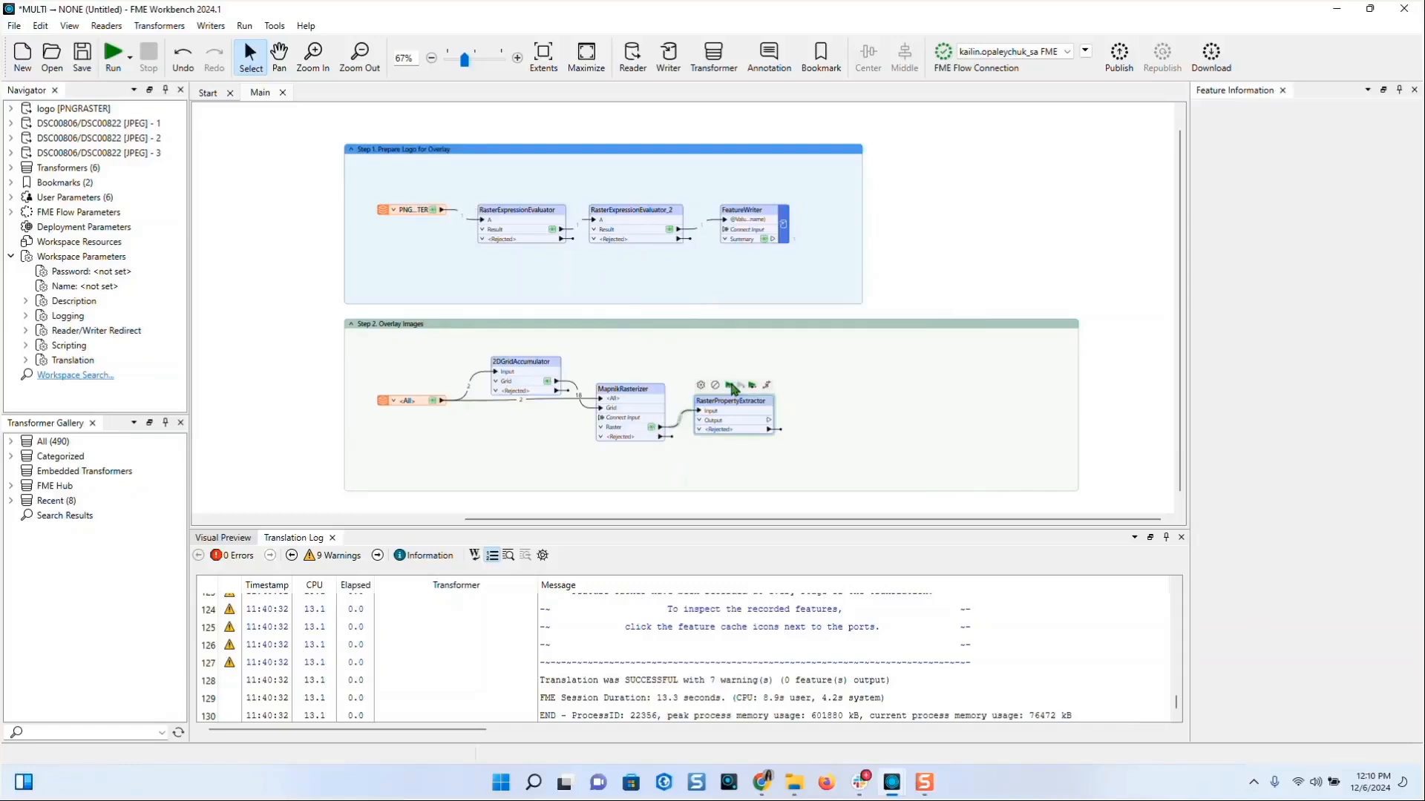
- Run to RasterPropertyExtractor and check both photos report 7008 × 4672 pixels, 4 bands
click(731, 387)
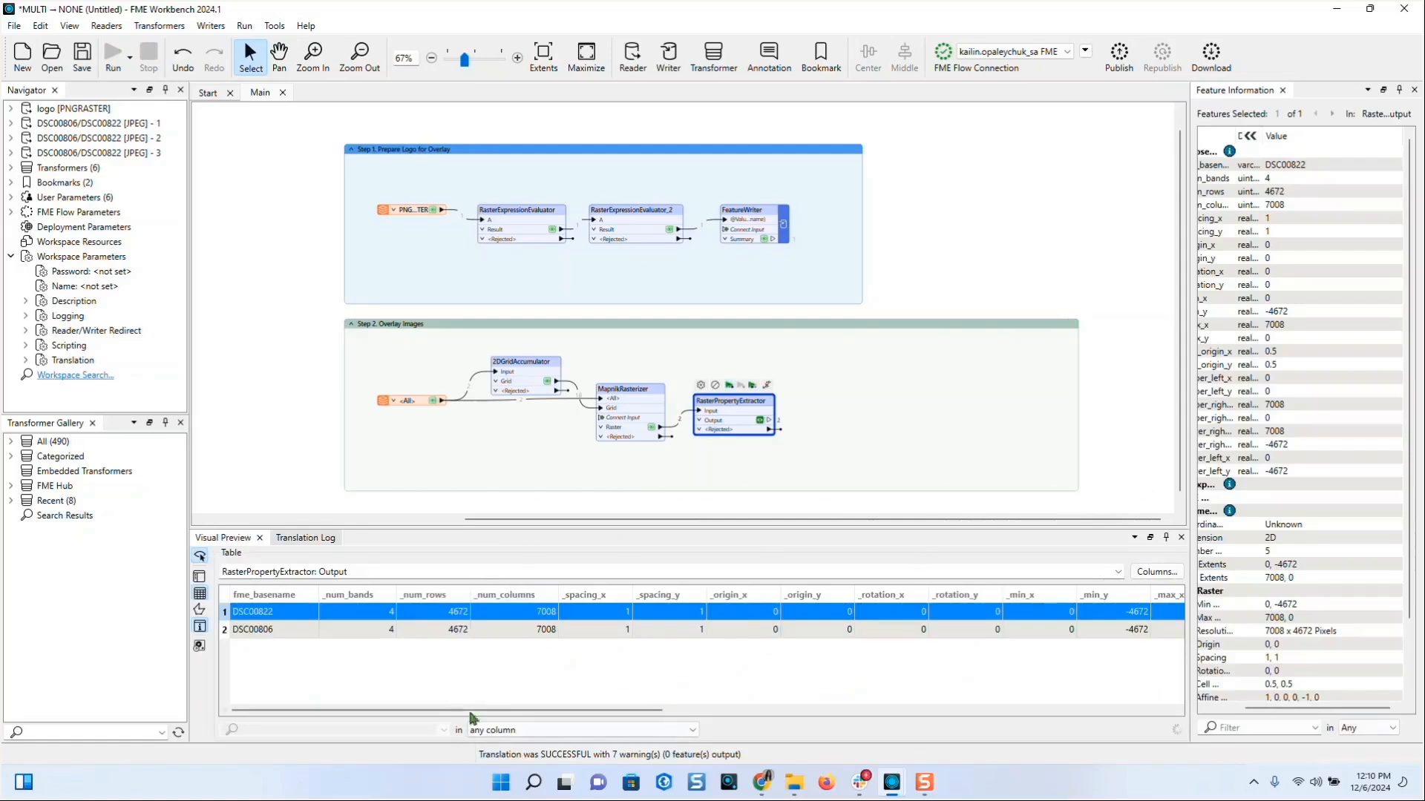
drag(469, 712, 572, 714)
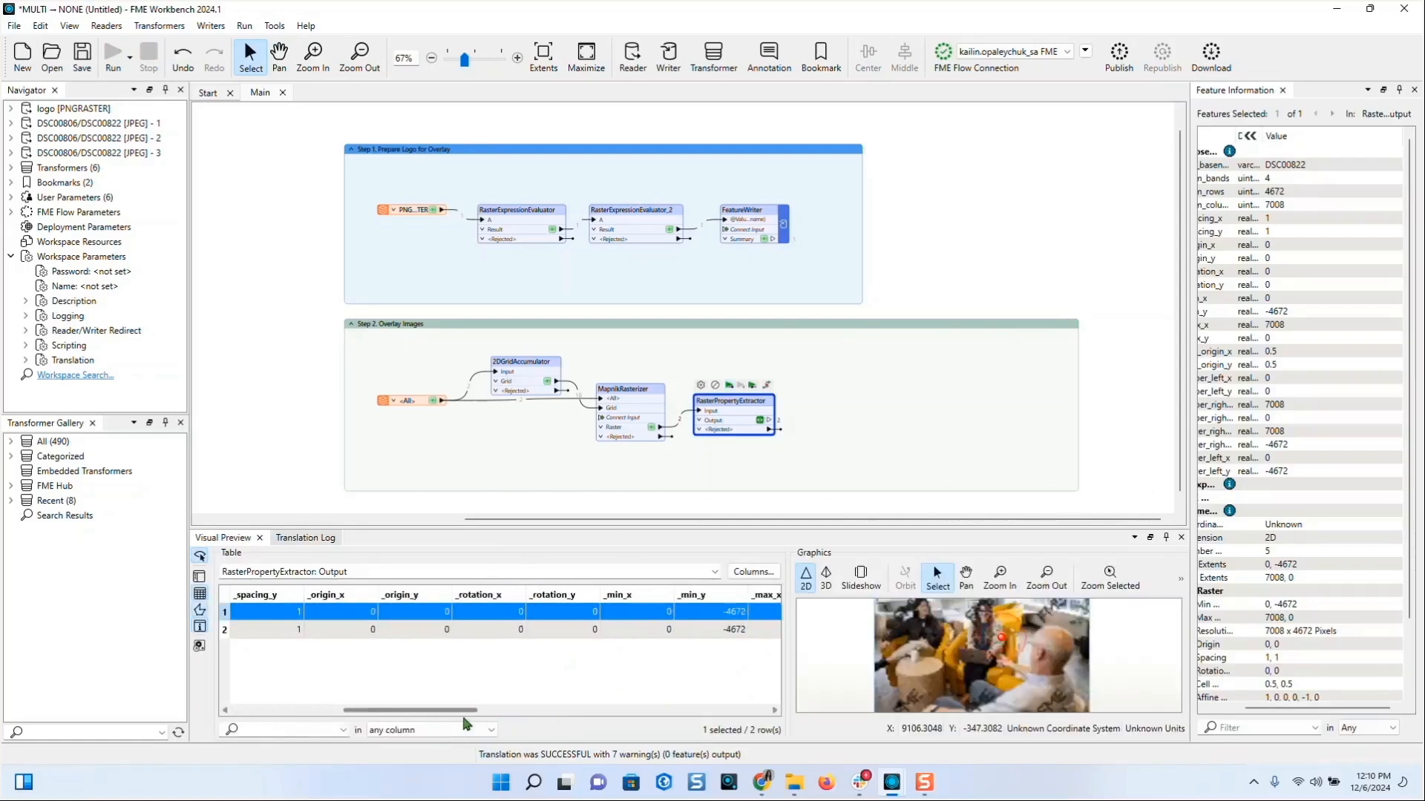
drag(455, 712, 750, 715)
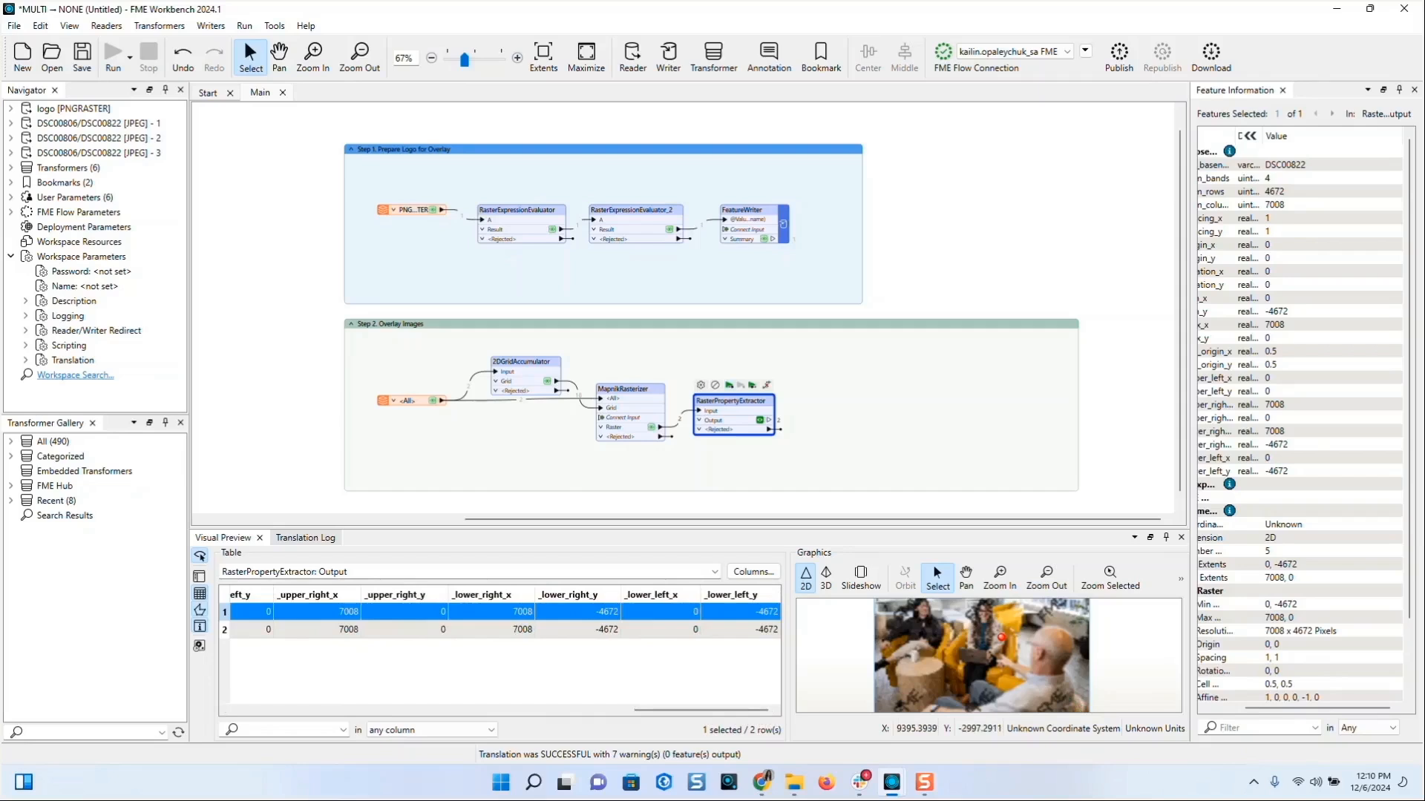
click(770, 420)
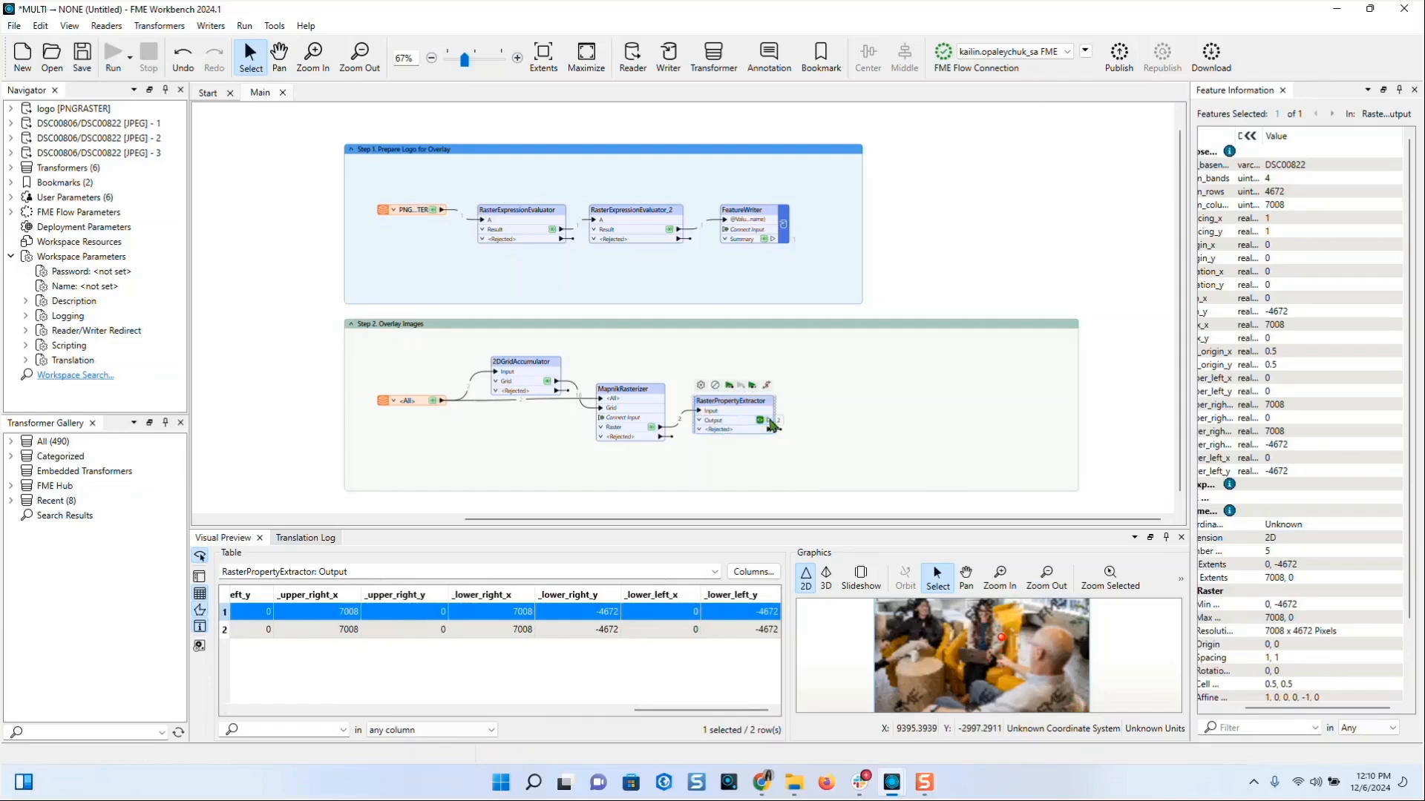
- Add a RasterResampler after RasterPropertyExtractor and set Columns to 800
text(resampl)
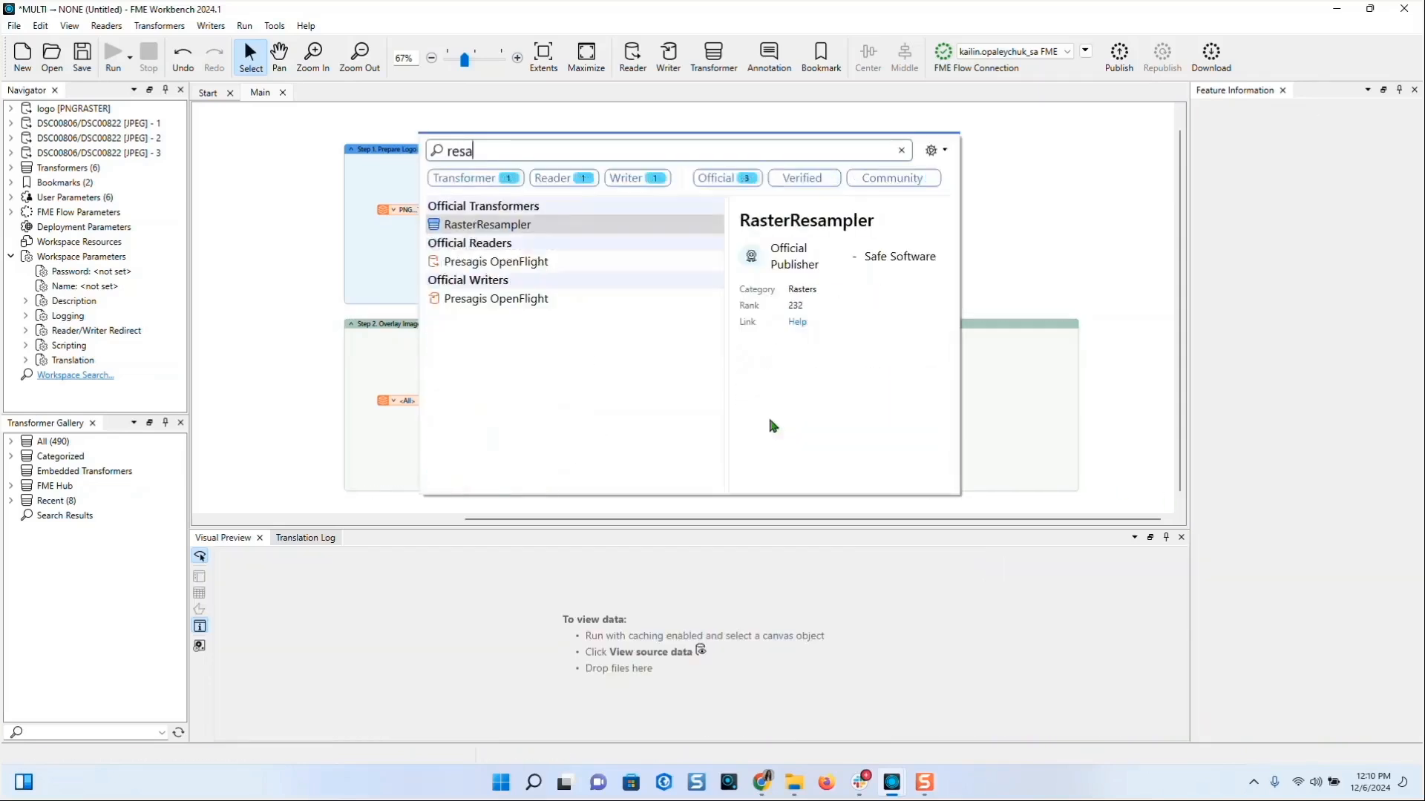
double_click(671, 227)
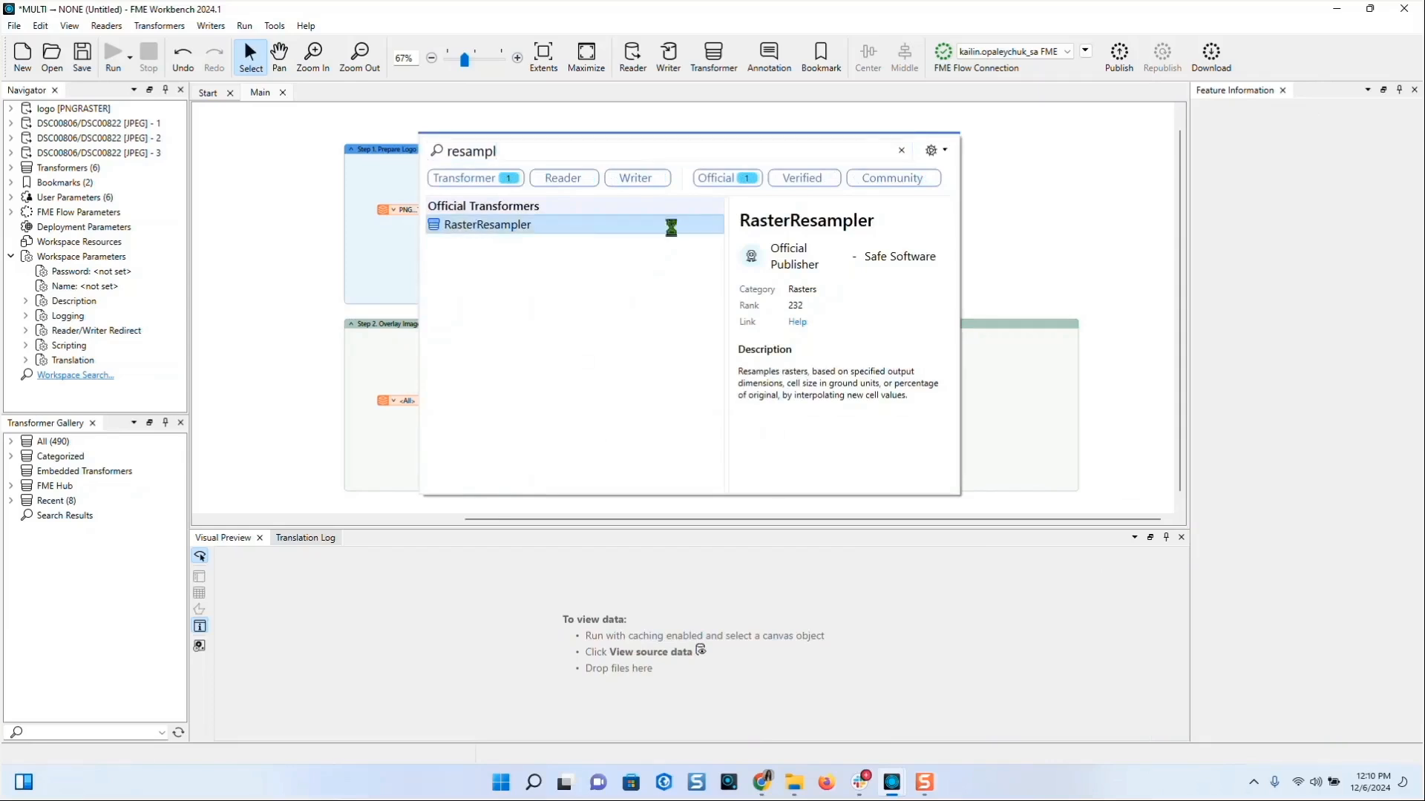
drag(704, 240, 831, 405)
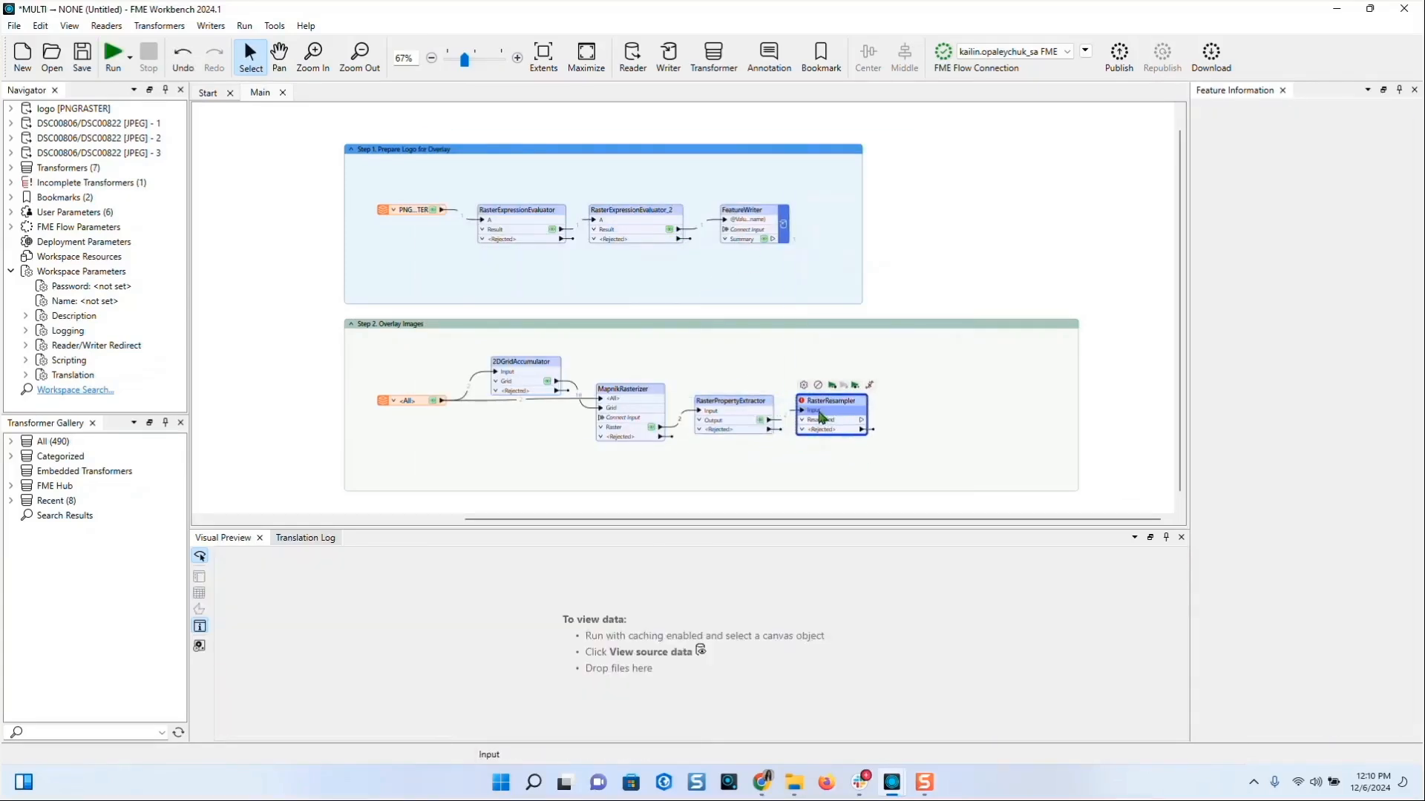
double_click(857, 404)
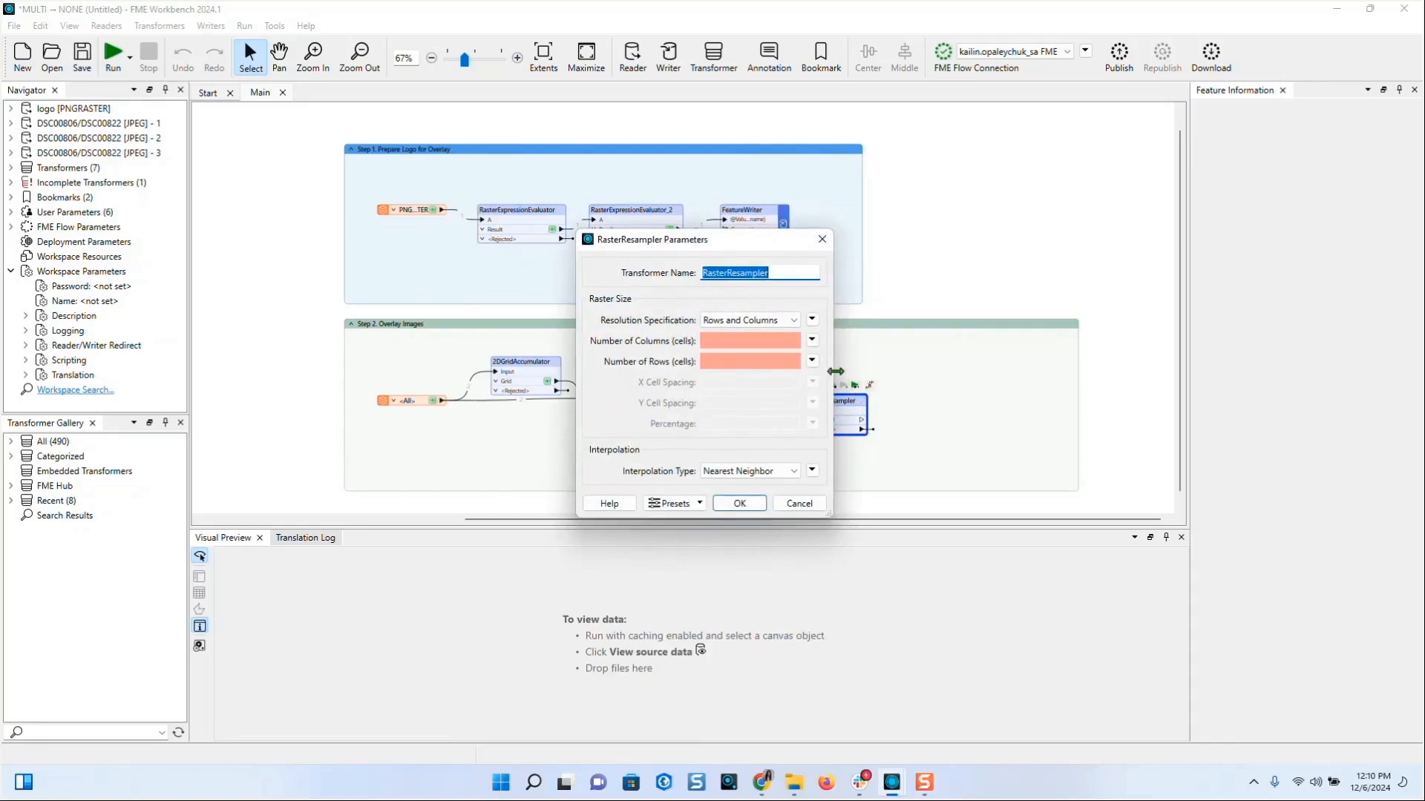
drag(833, 376, 959, 377)
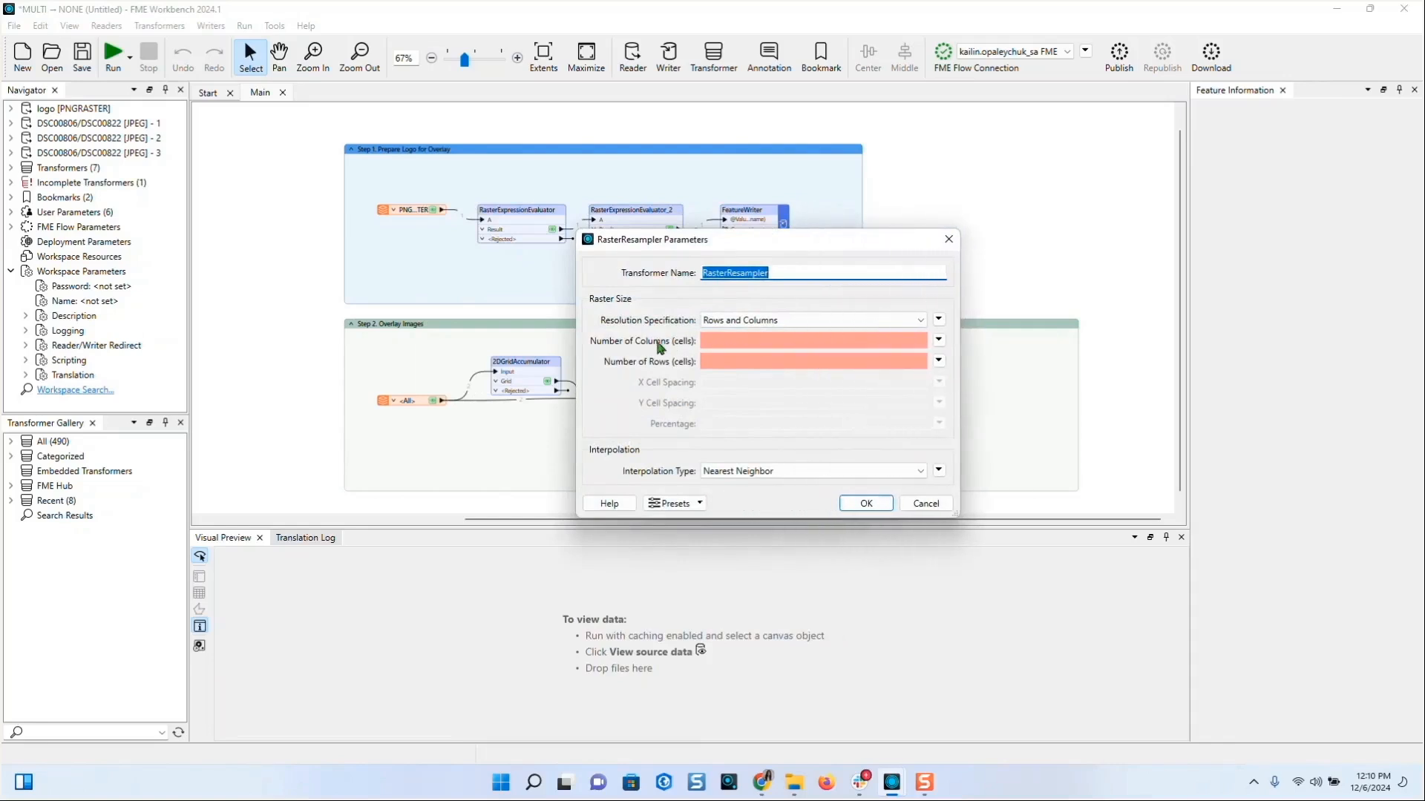
click(726, 337)
text(800)
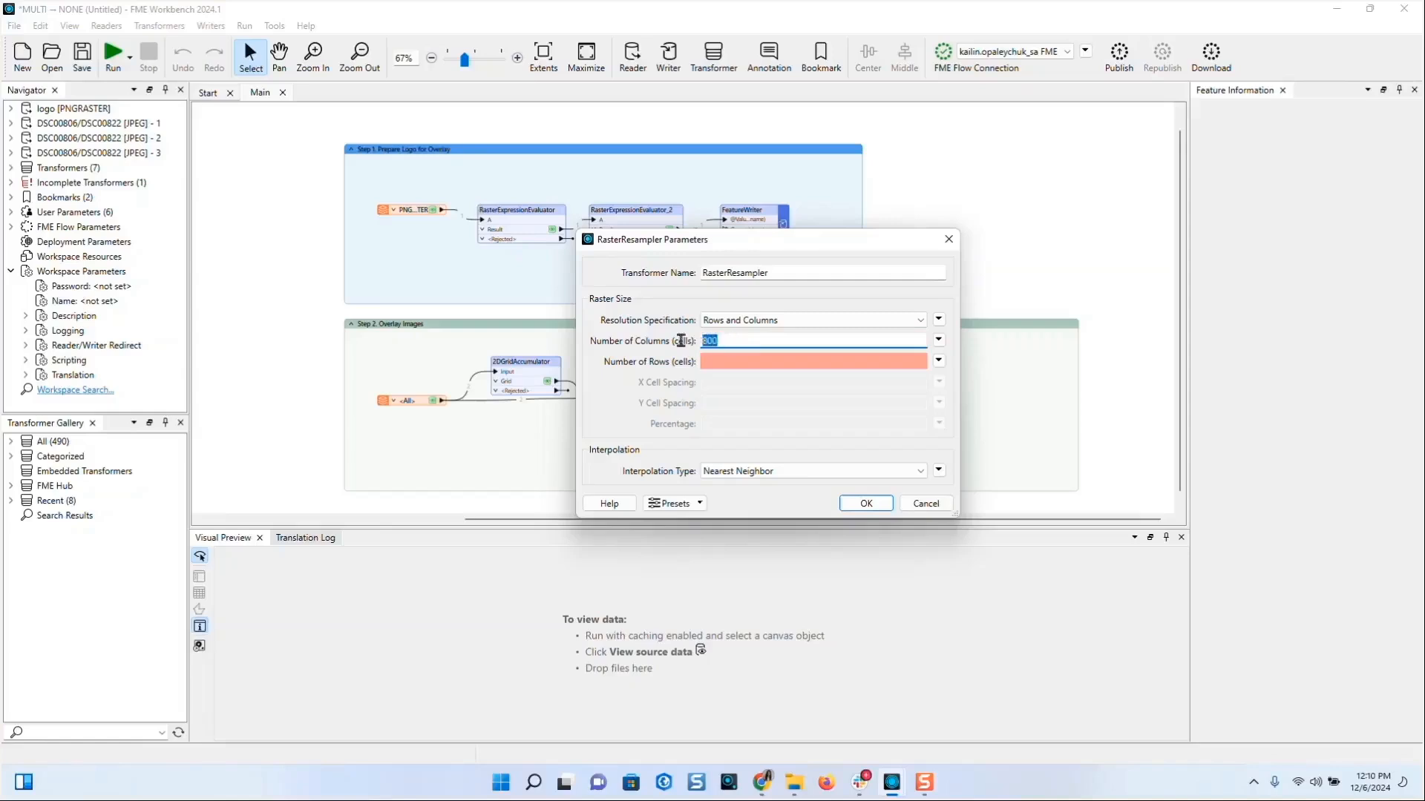
click(720, 360)
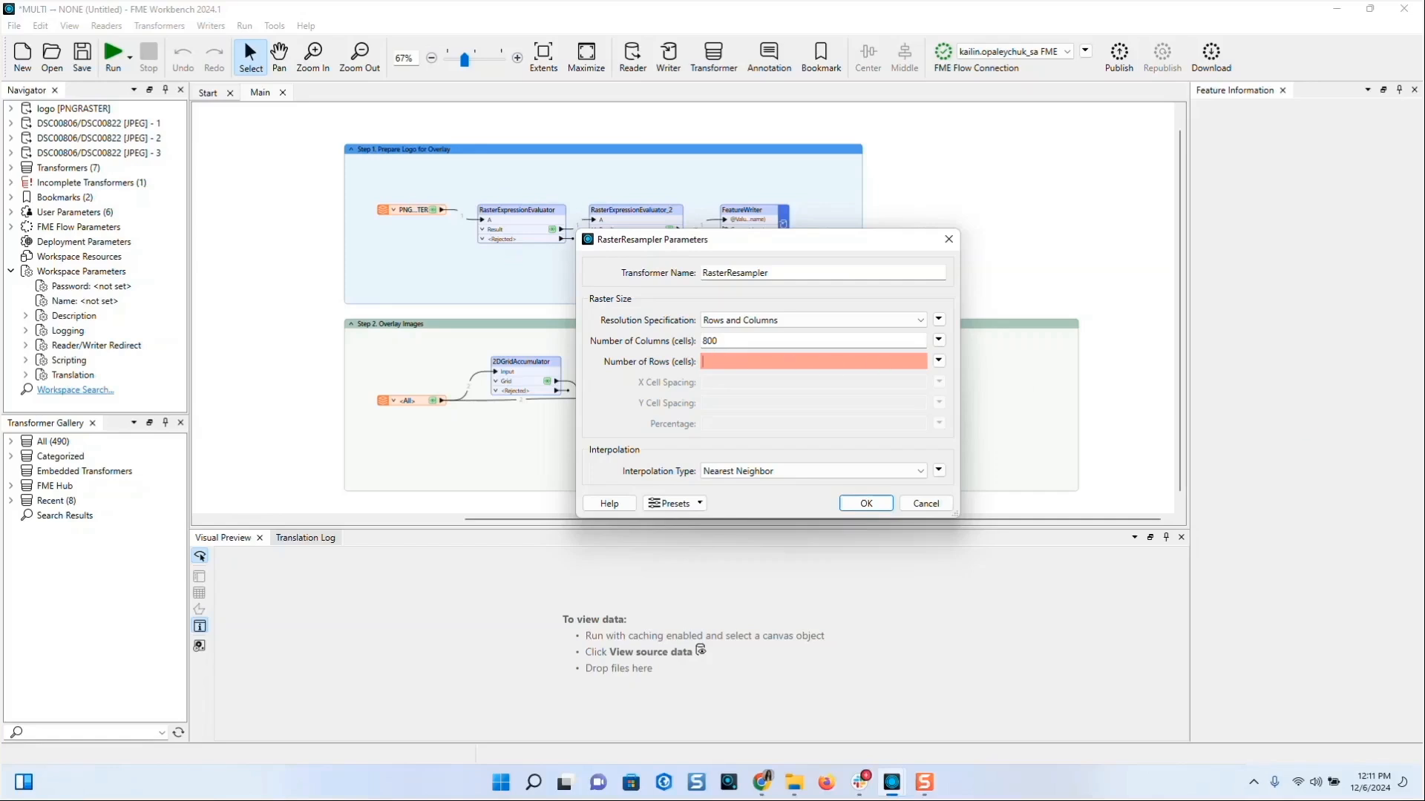
click(939, 361)
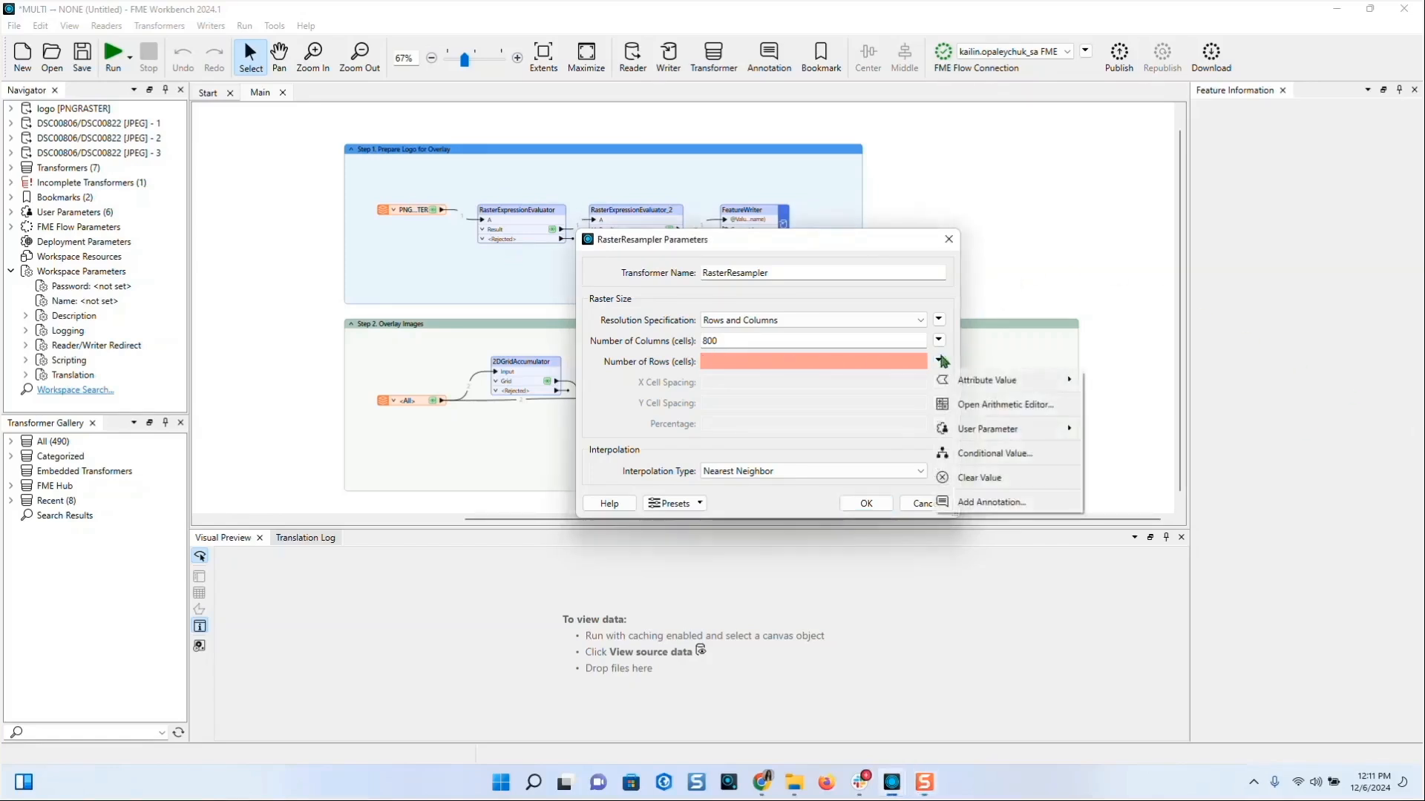
click(957, 408)
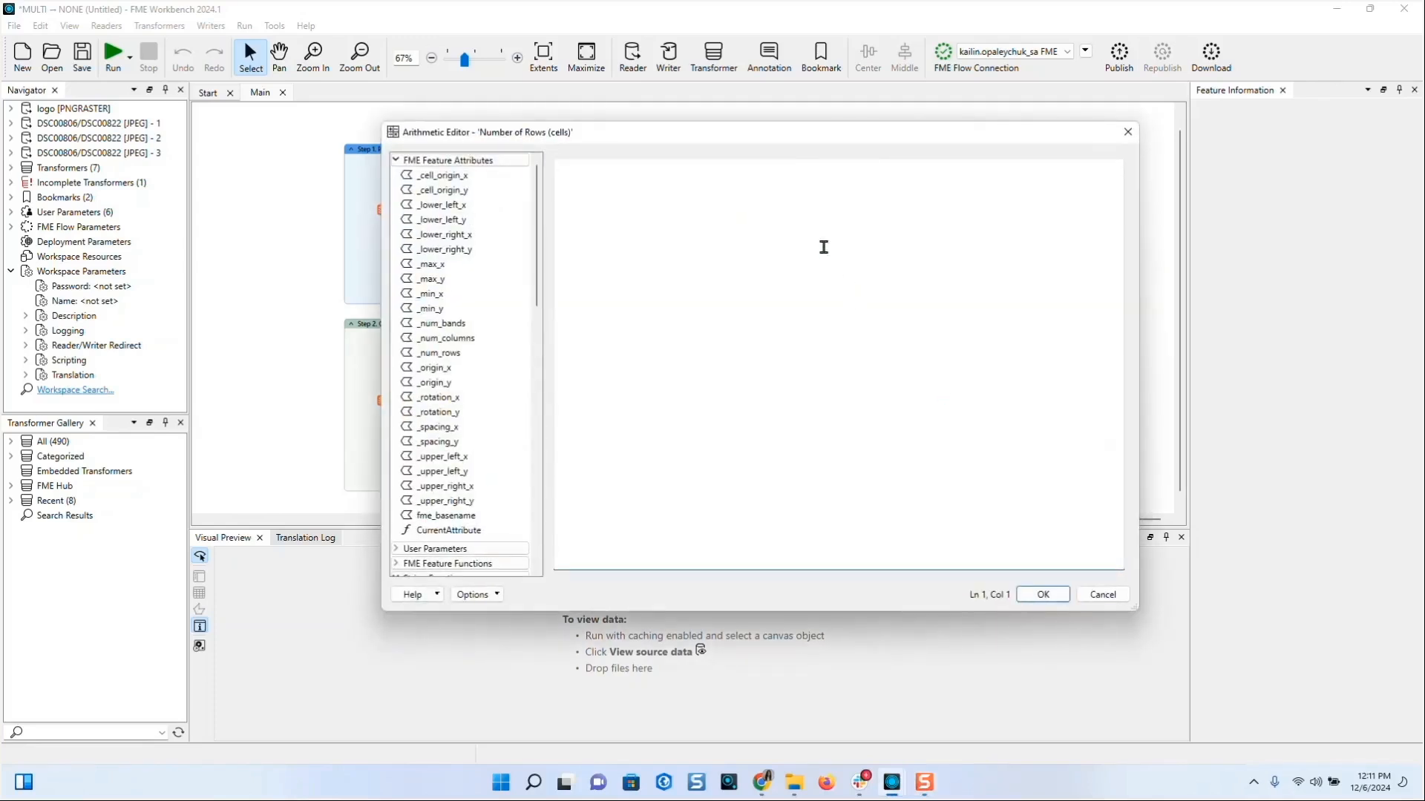
text(@round(100/@Value(_num_columns)*@Value(_num_rows)))
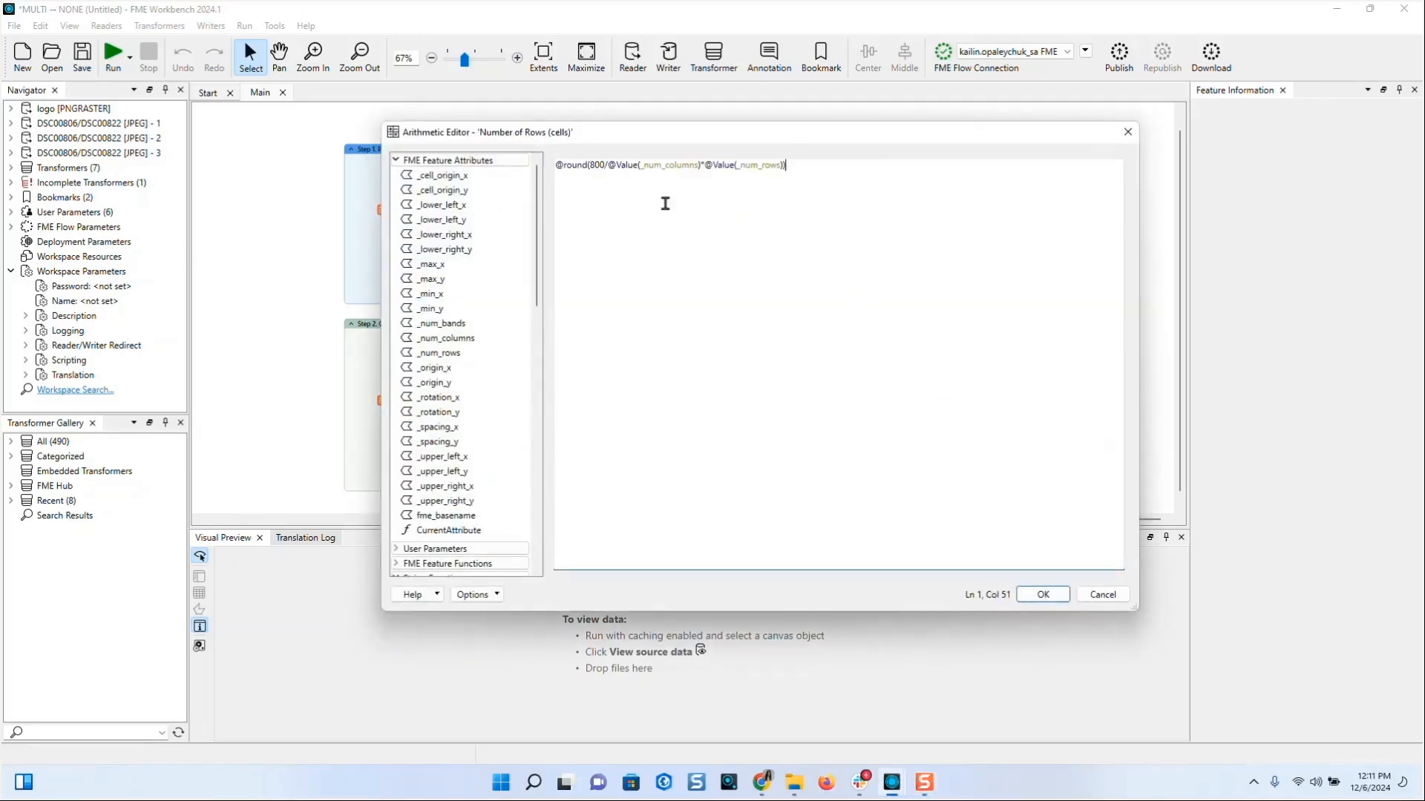
drag(594, 166, 502, 147)
click(837, 172)
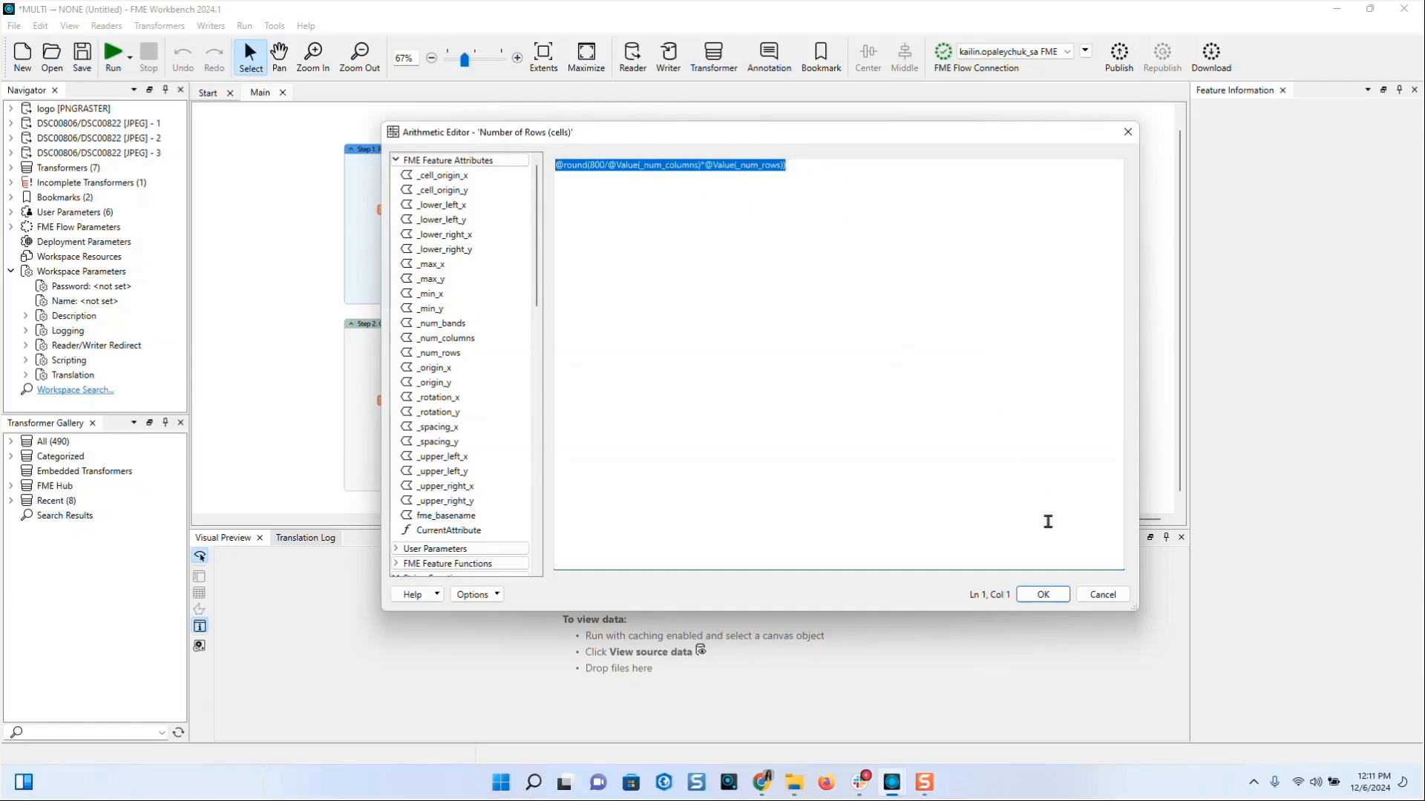
click(1046, 600)
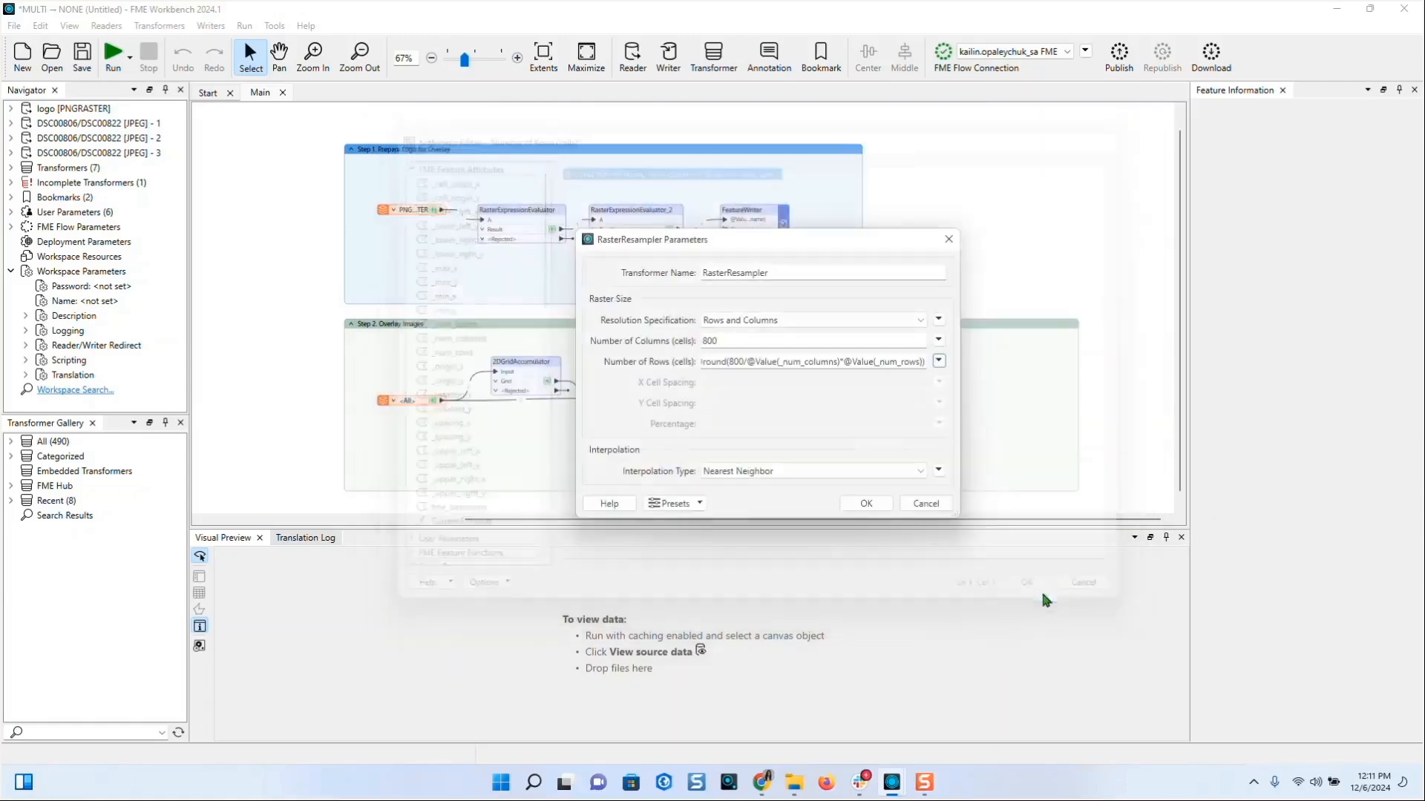
click(869, 504)
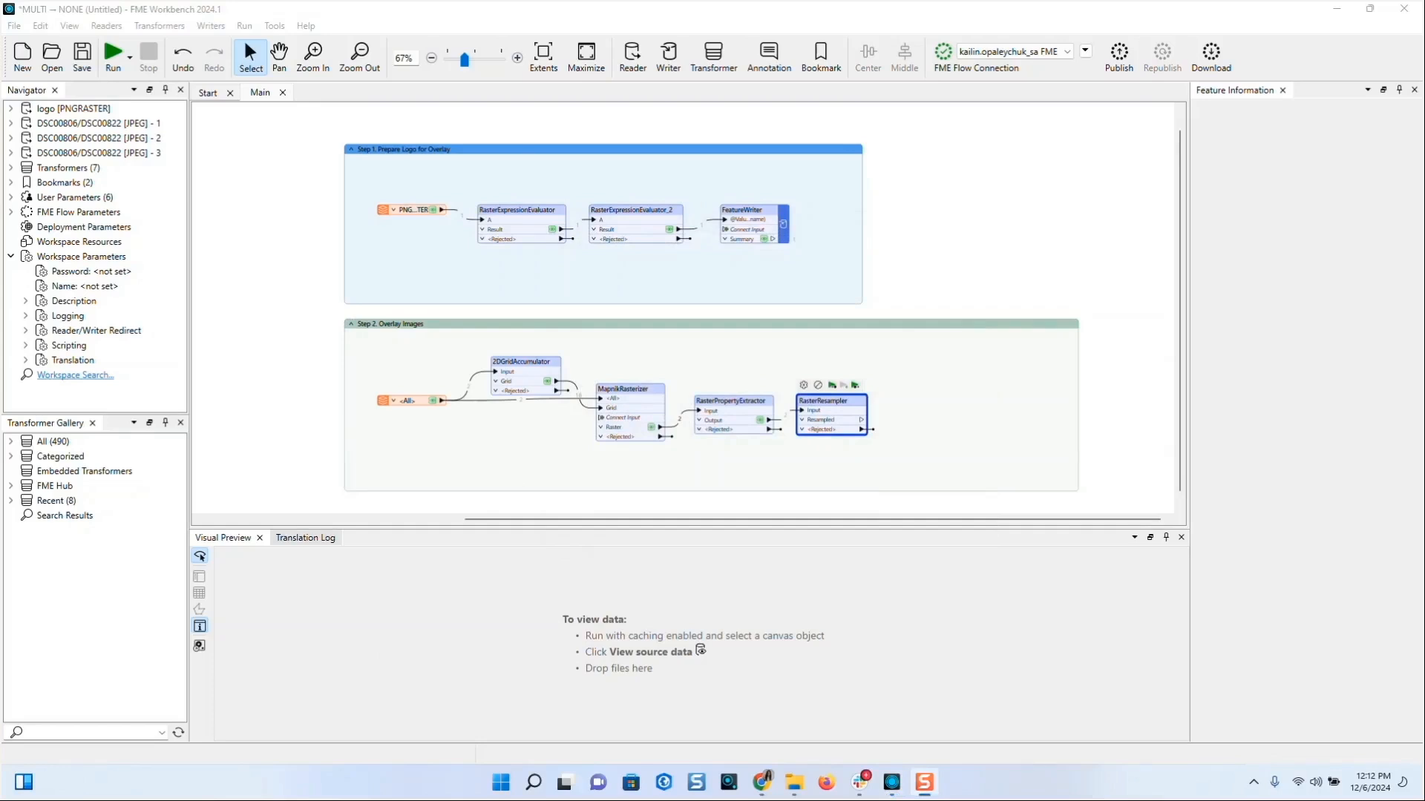
- Add a Google WebP writer that outputs to the Marketing_Images folder
click(666, 66)
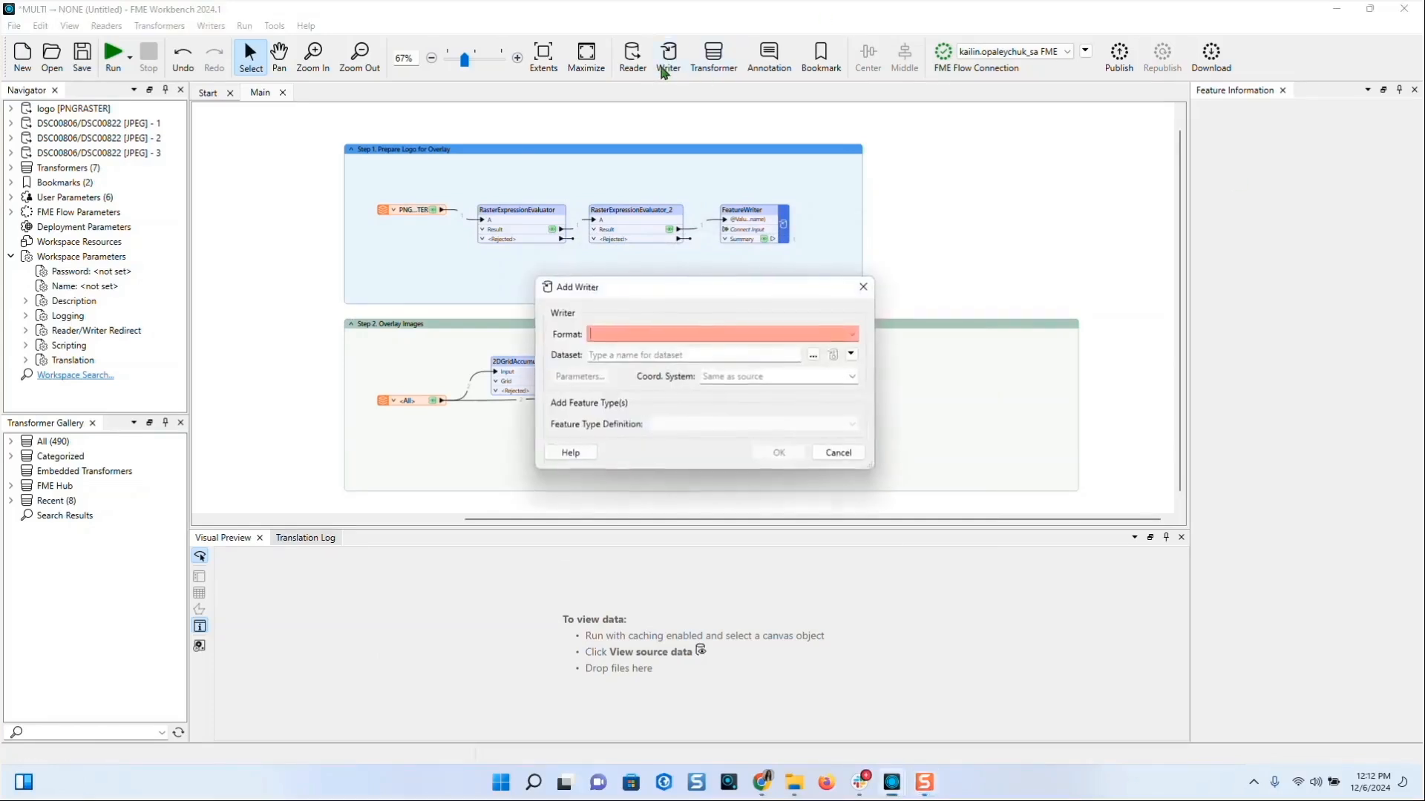
text(google)
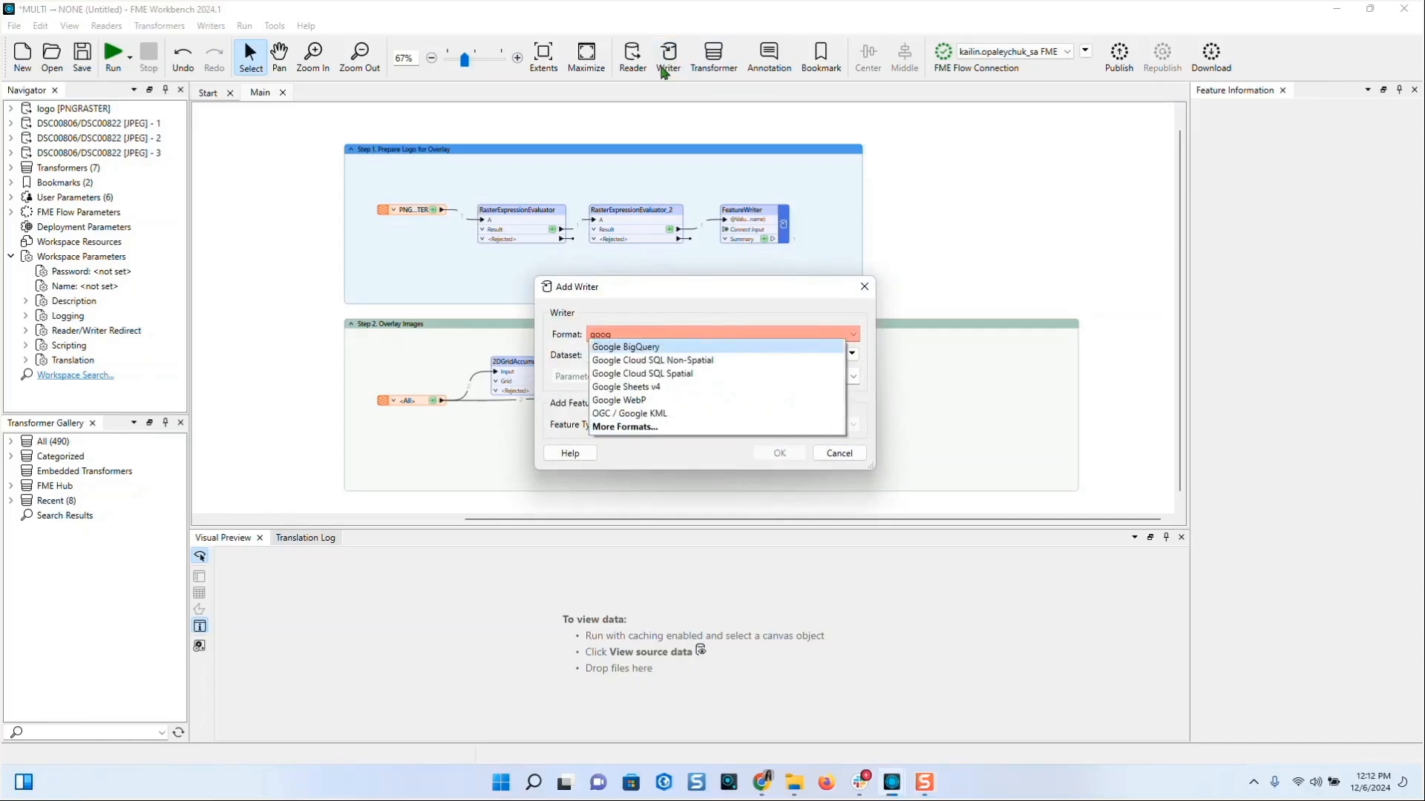
click(621, 401)
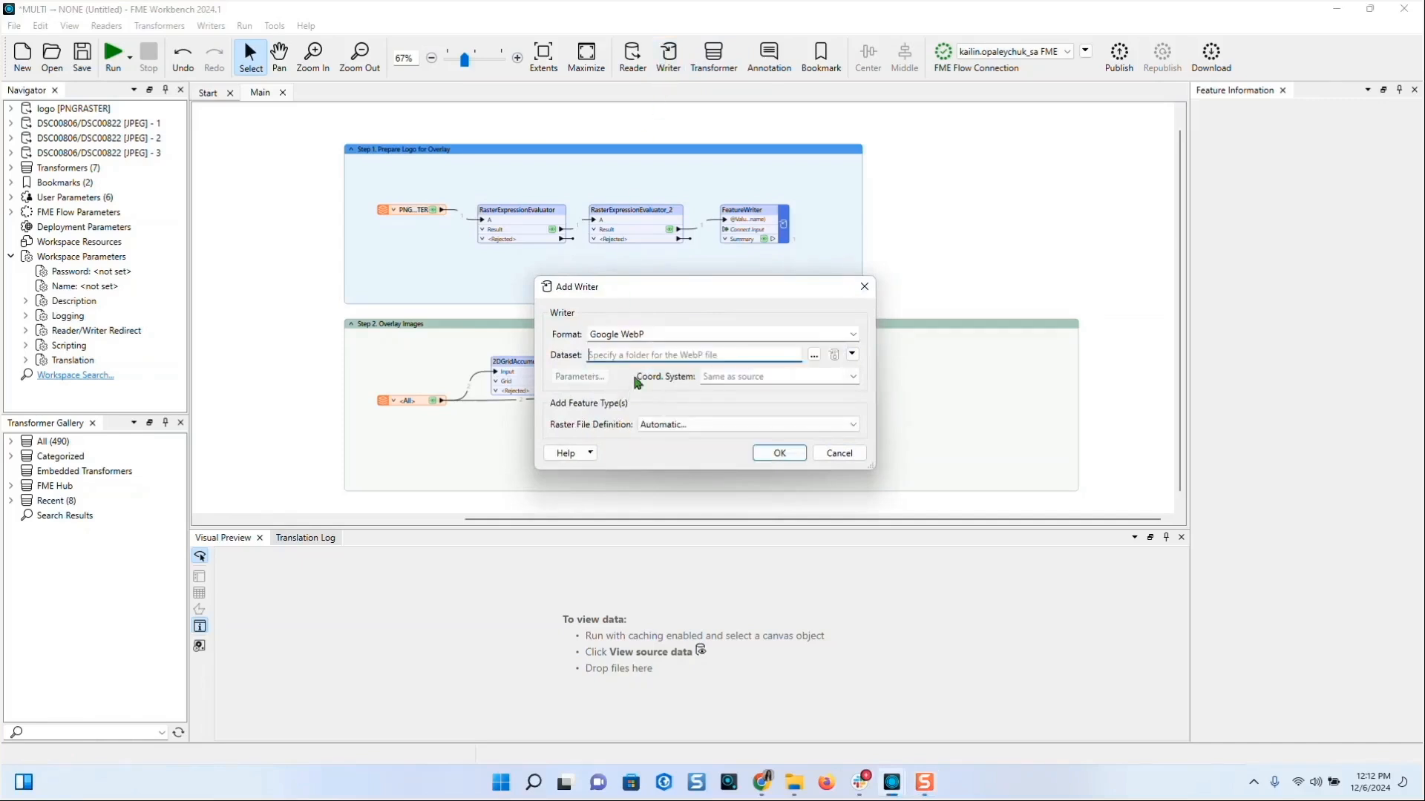
click(818, 355)
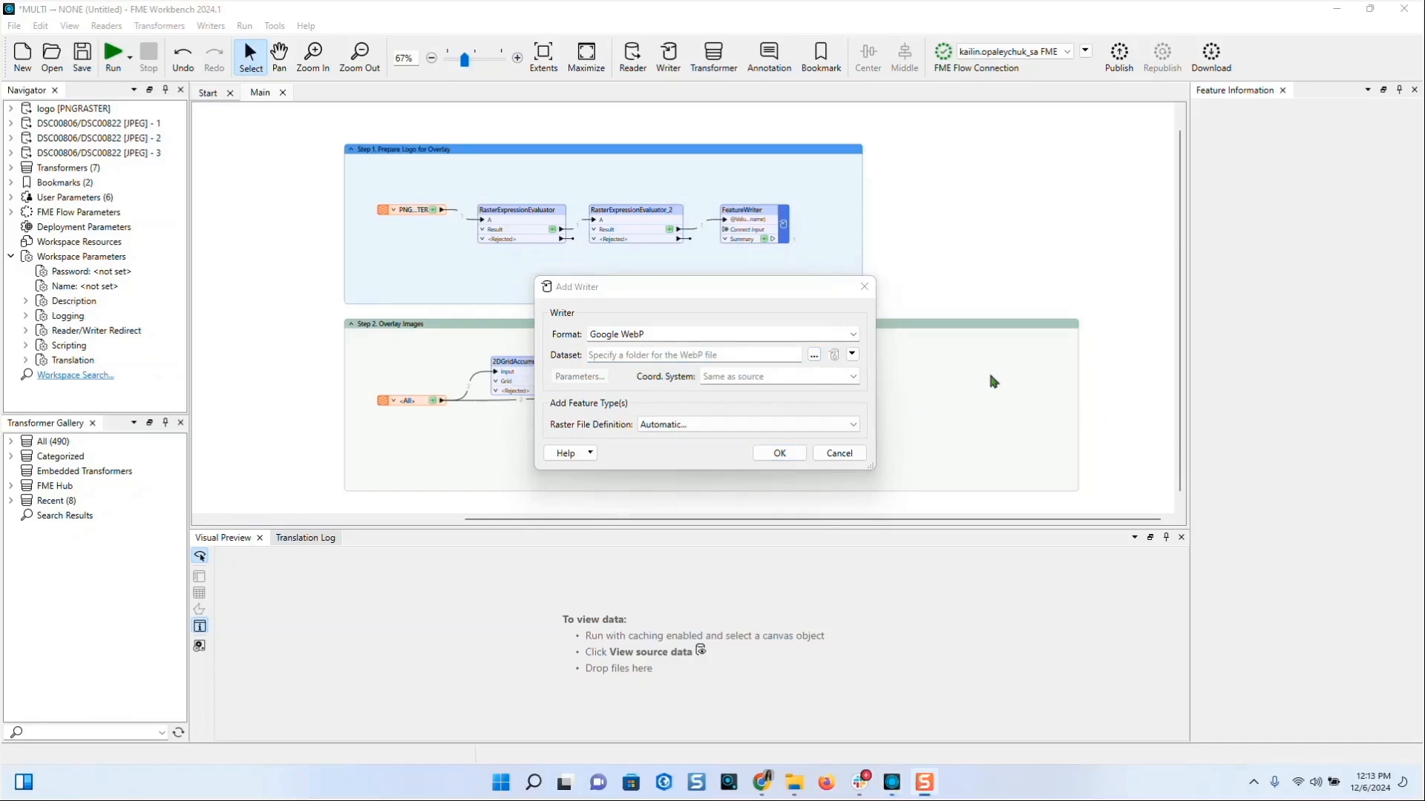
click(814, 355)
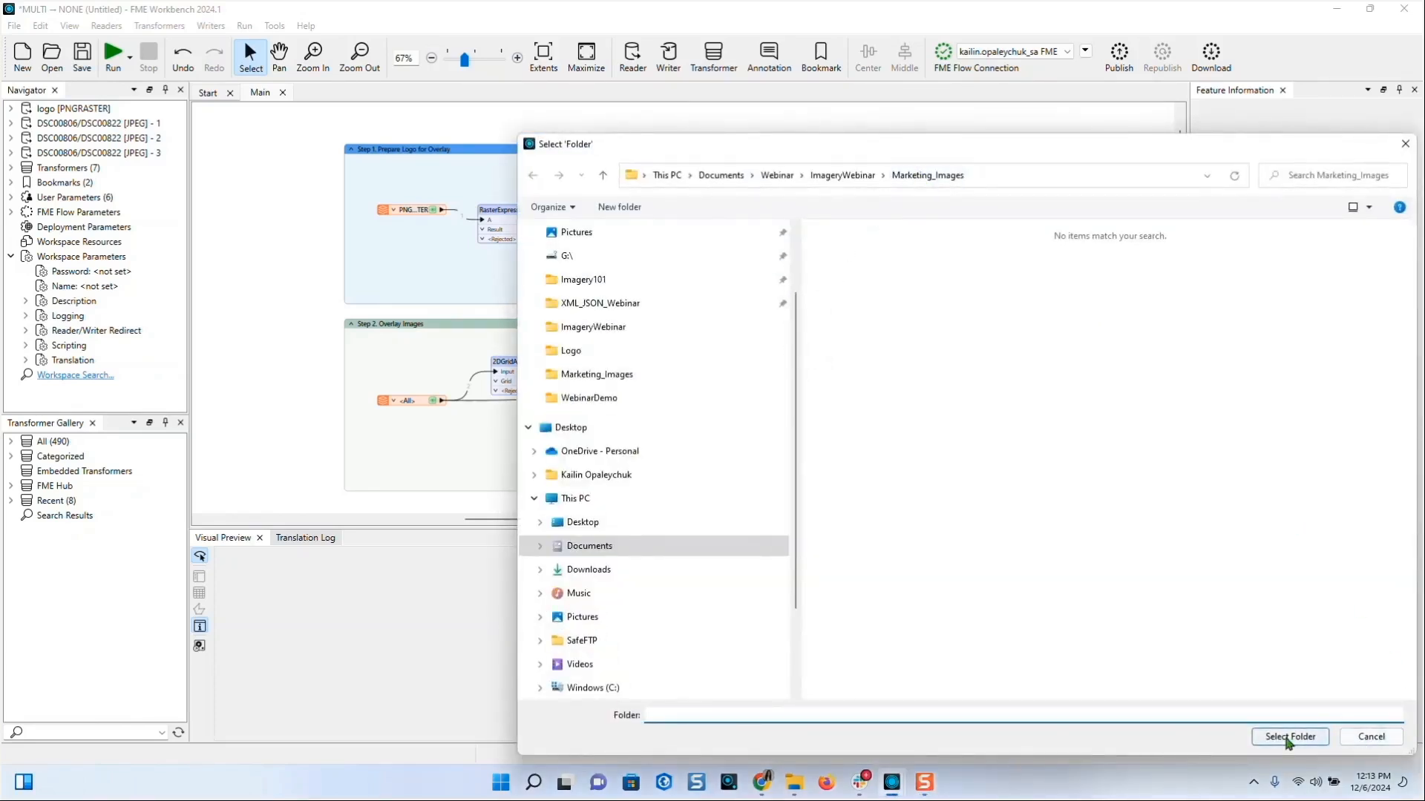
click(944, 180)
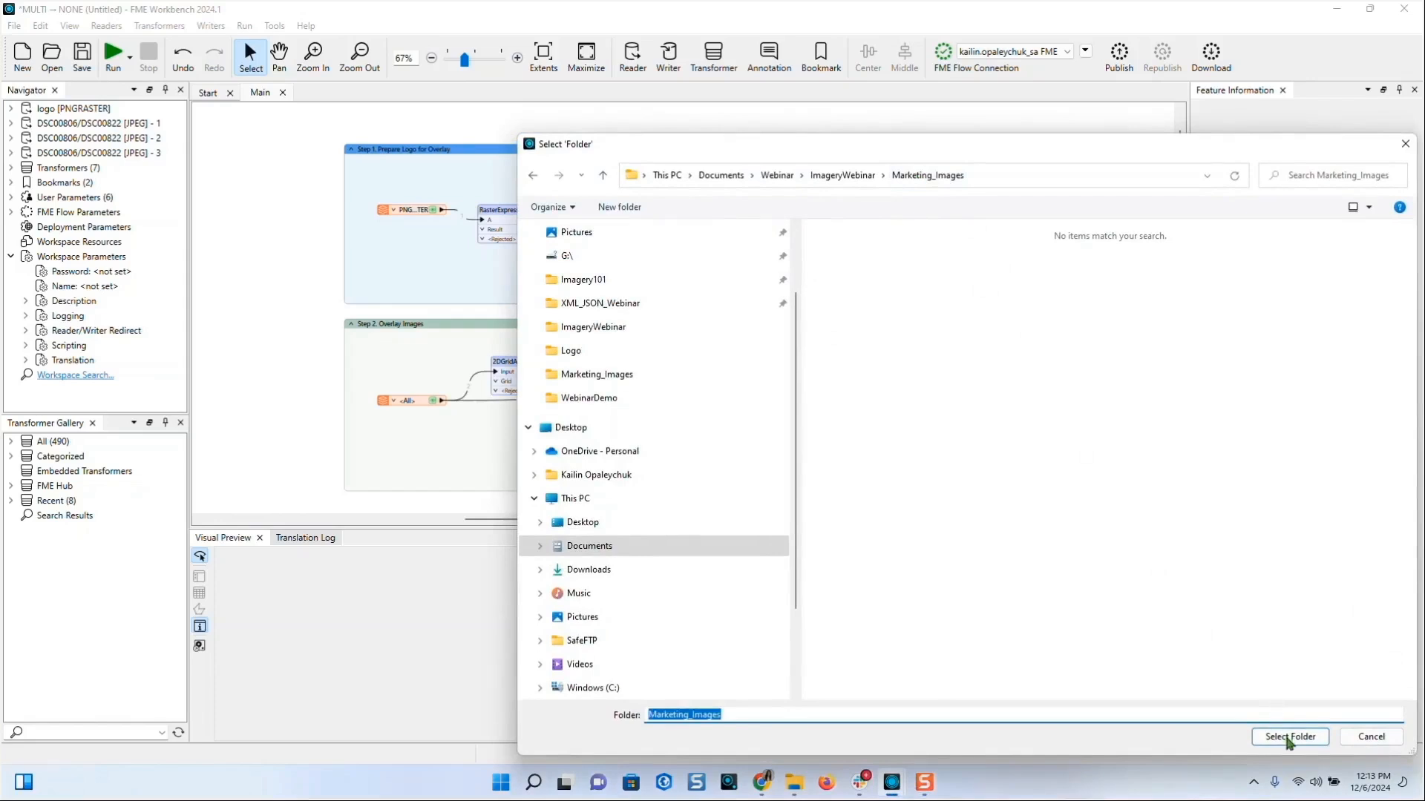
click(1290, 737)
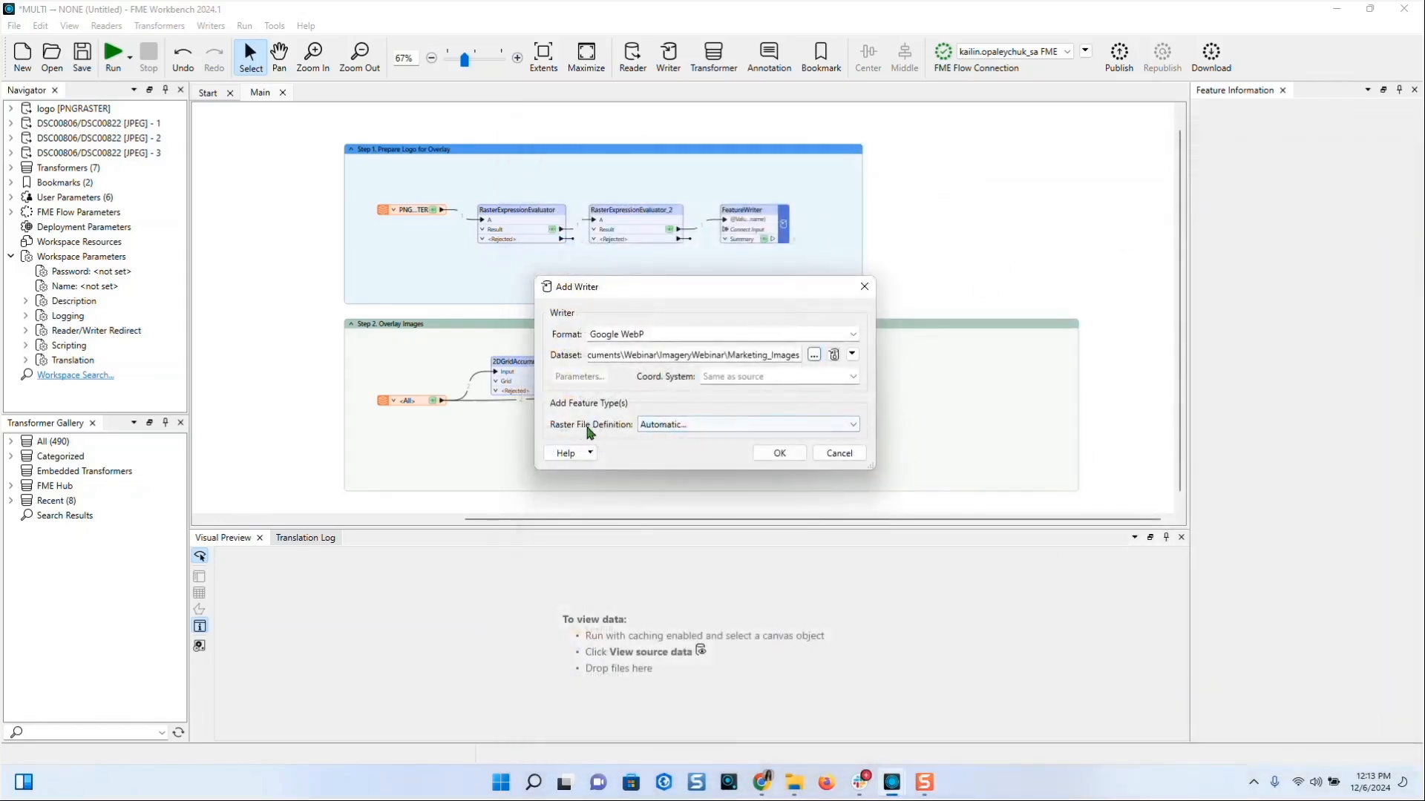
click(780, 453)
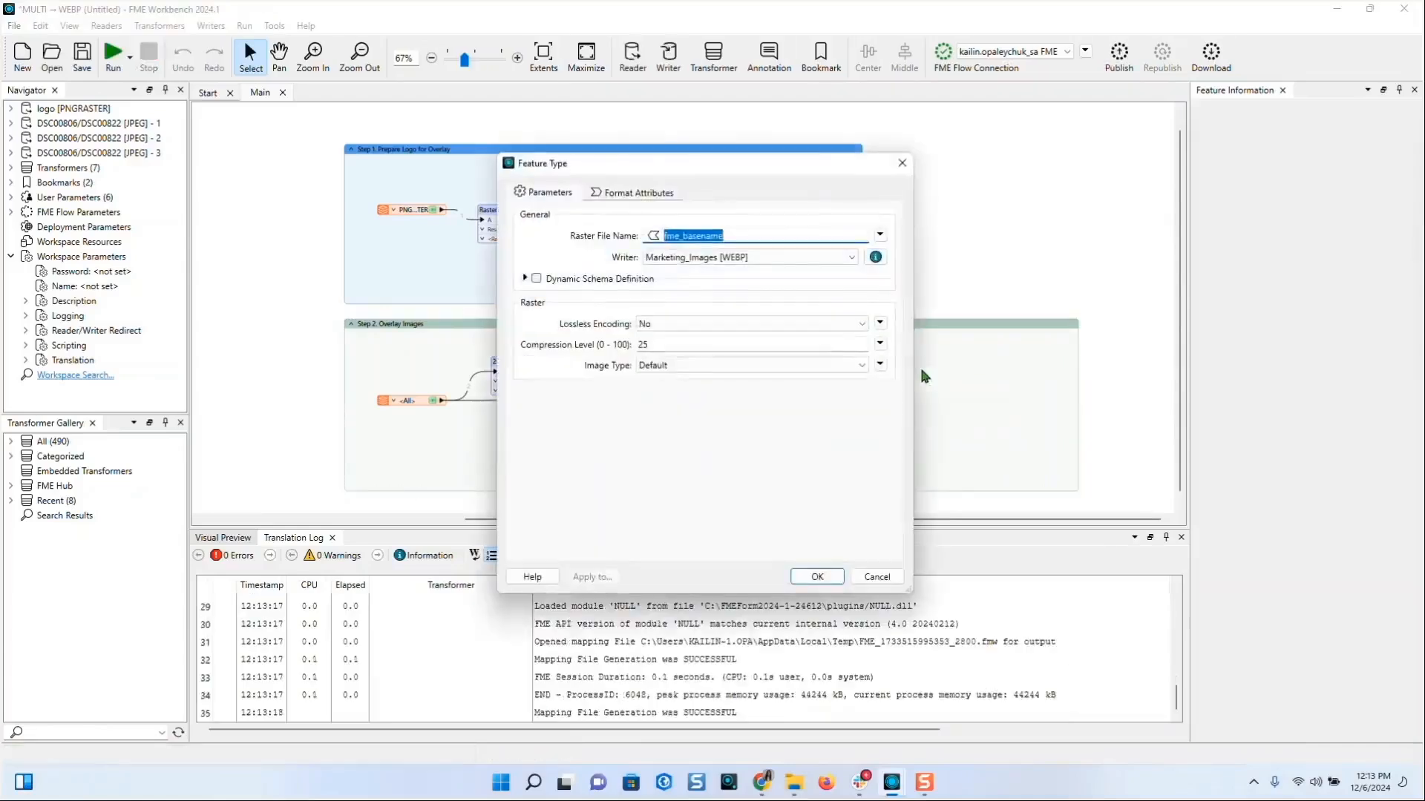
click(882, 236)
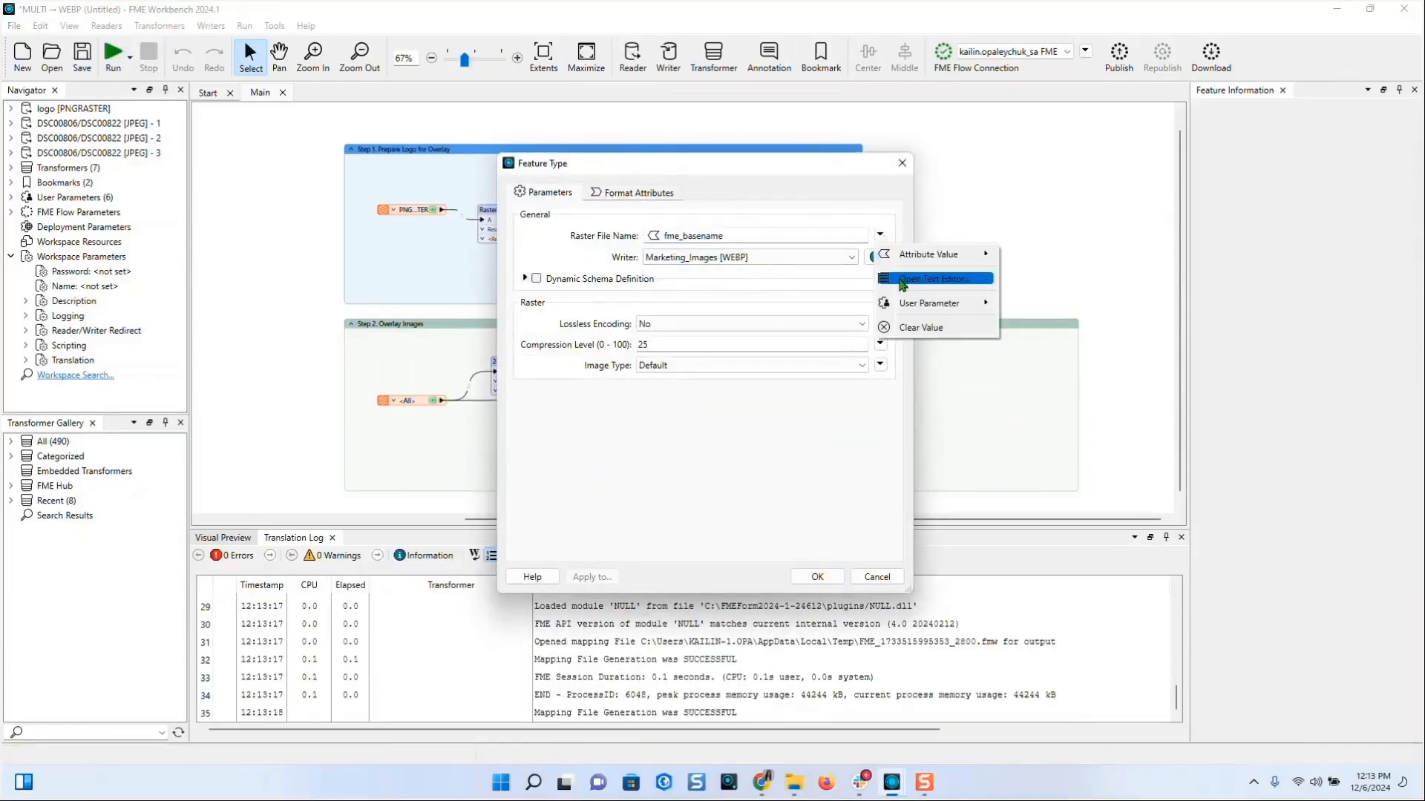
click(929, 279)
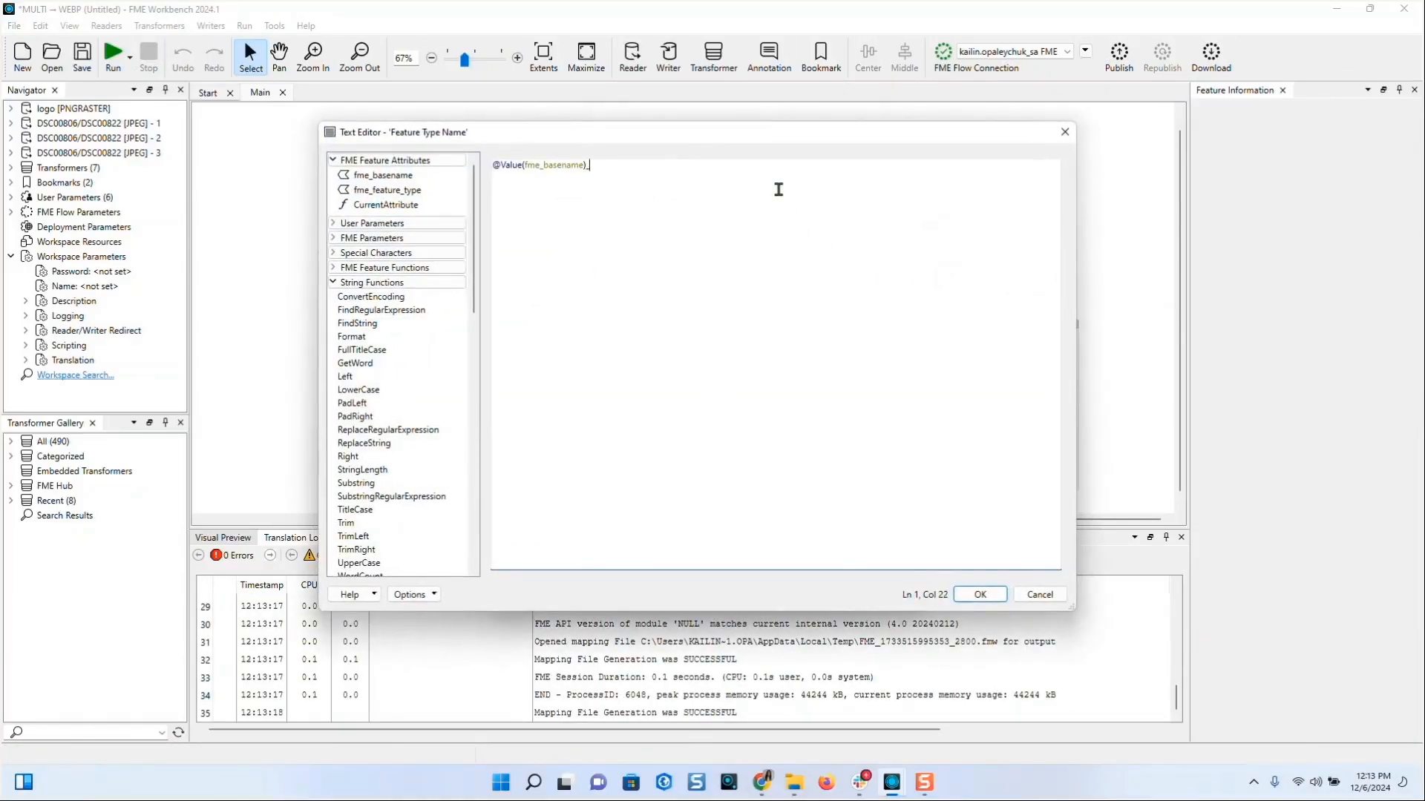
text(_watermarked)
click(981, 594)
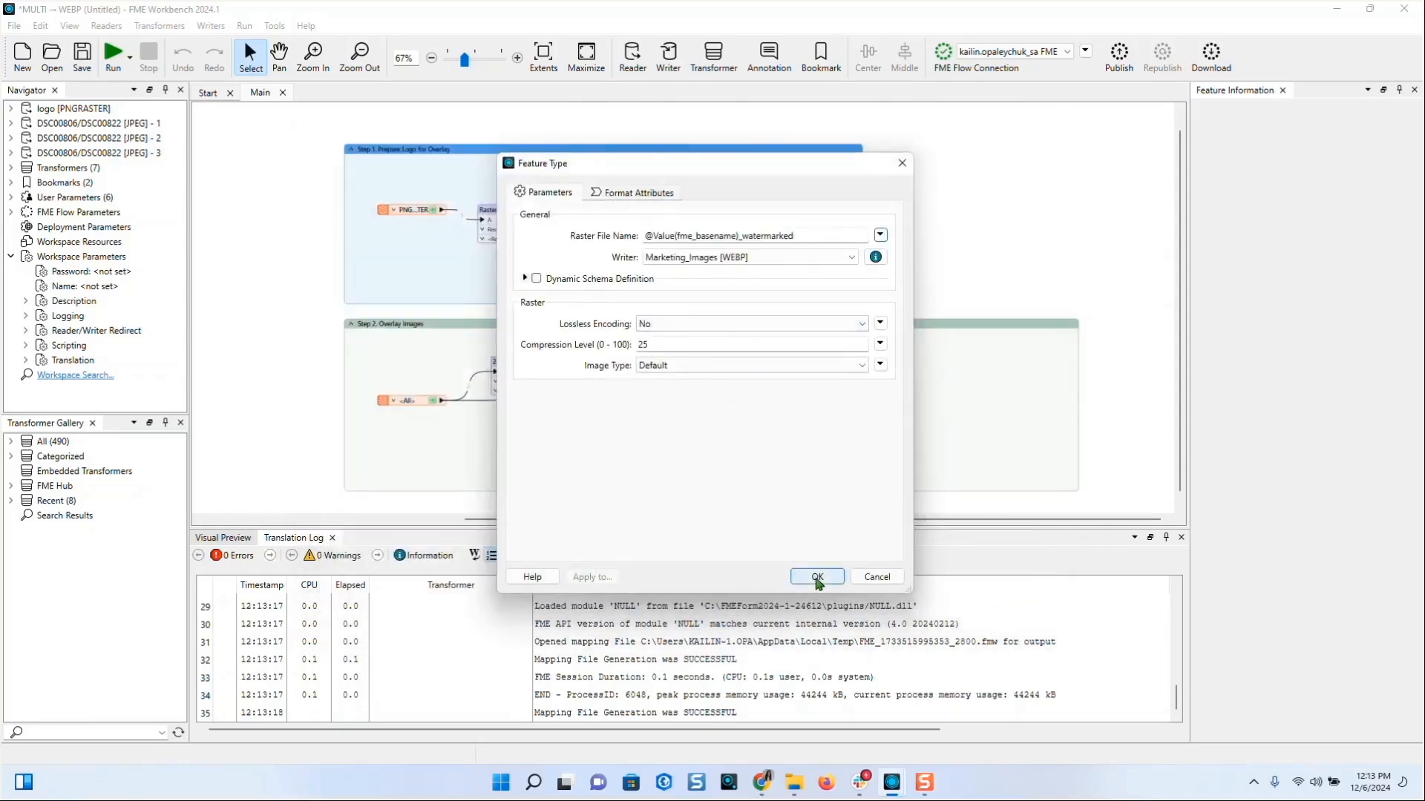
click(817, 577)
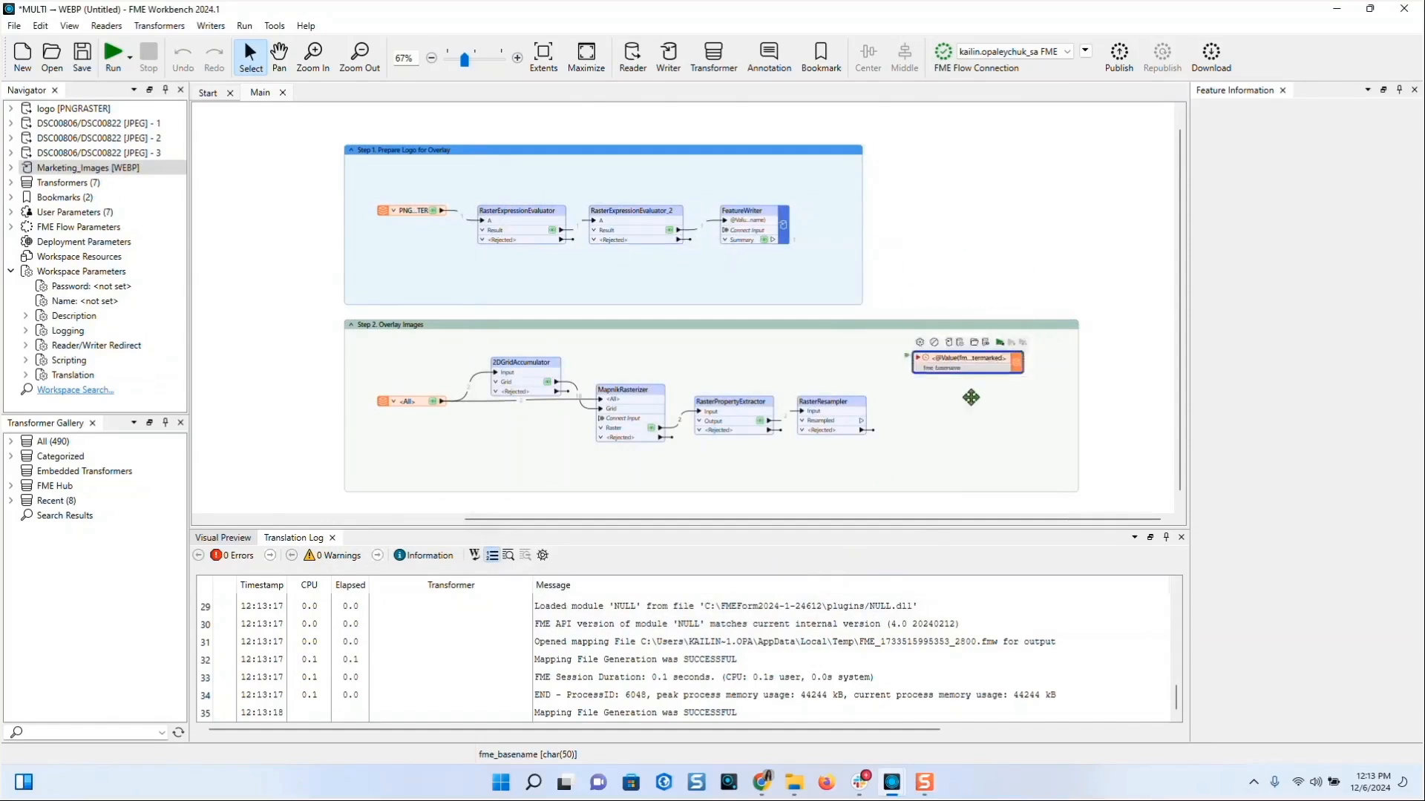
click(968, 410)
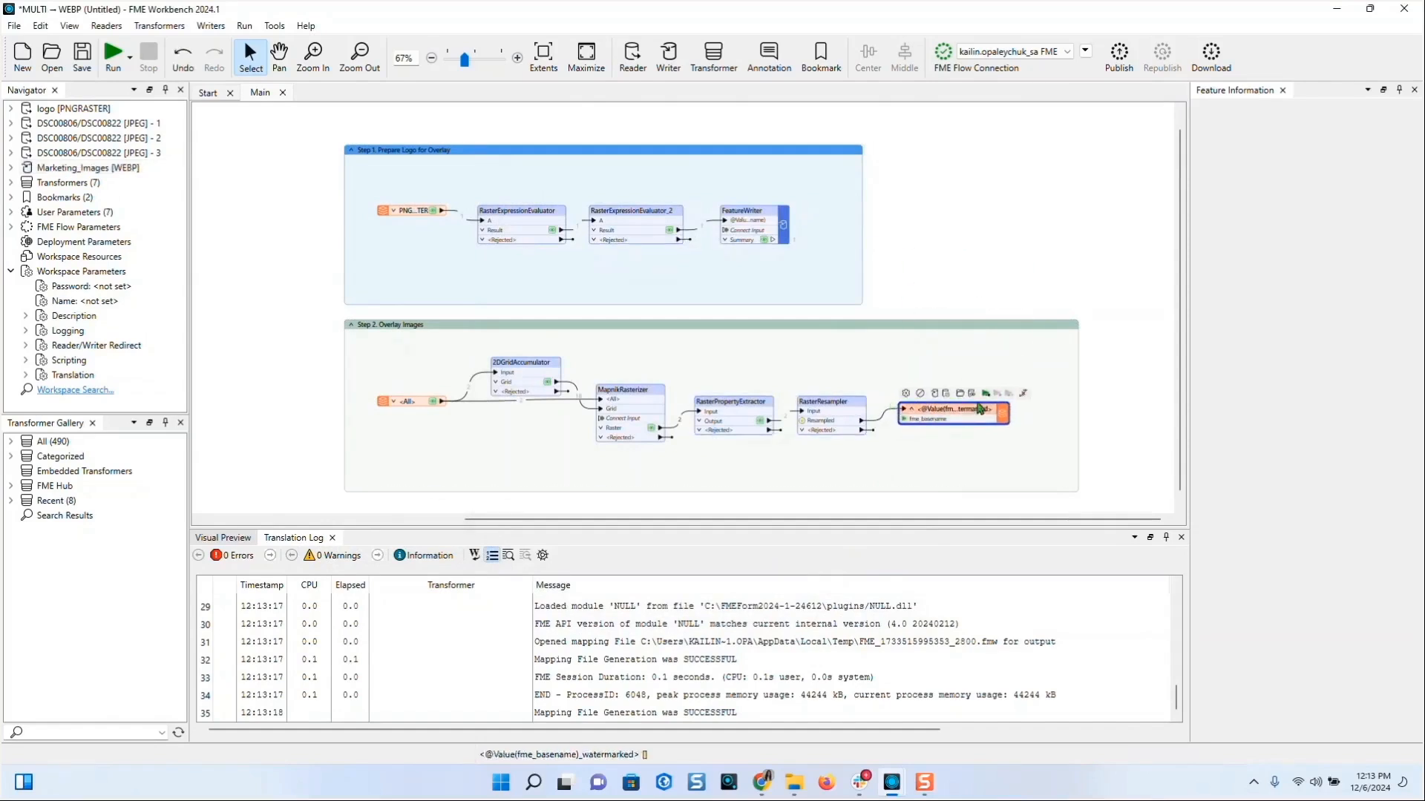
- Run the workspace and check DSC00806_watermarked.webp and DSC00822_watermarked.webp in the output folder
click(986, 394)
click(805, 445)
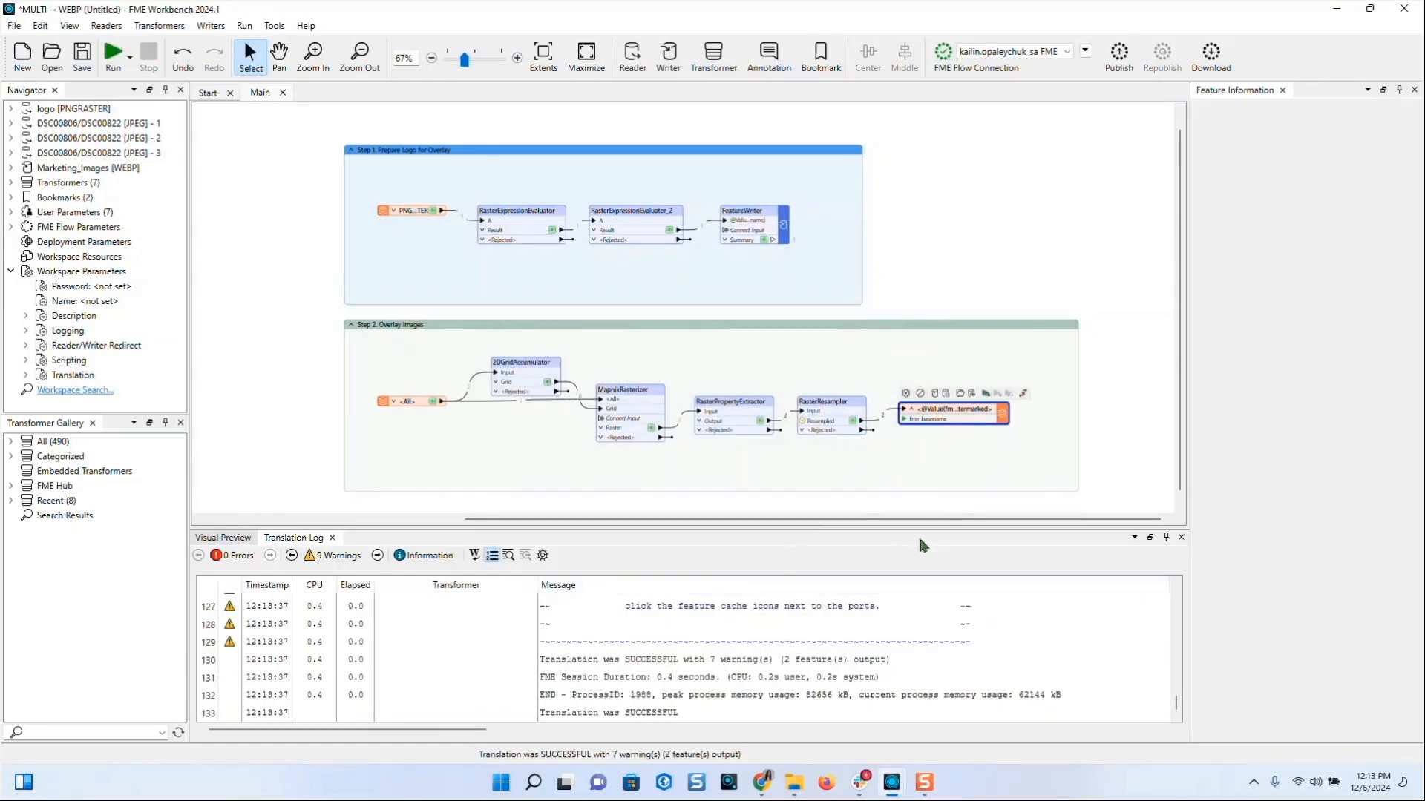
click(961, 394)
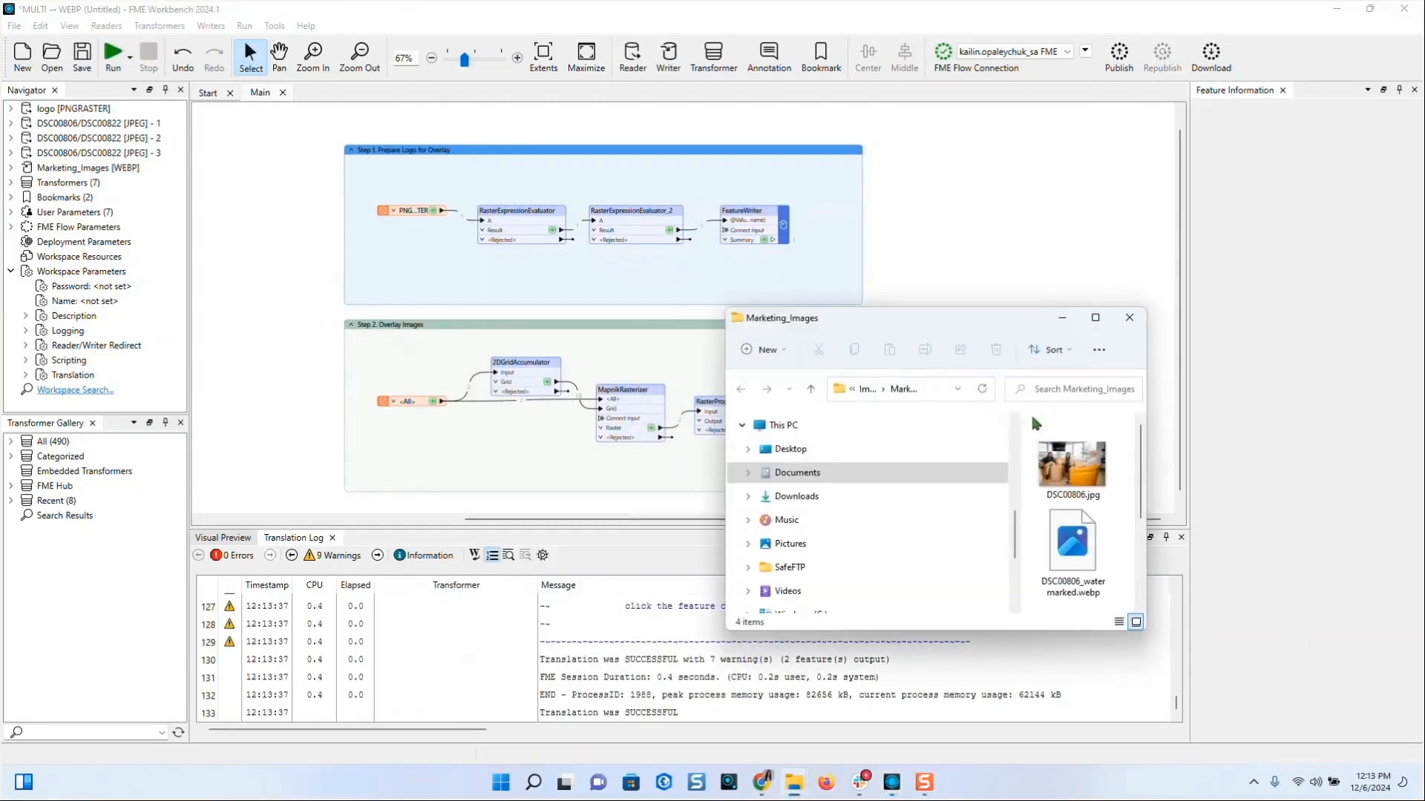
click(1095, 318)
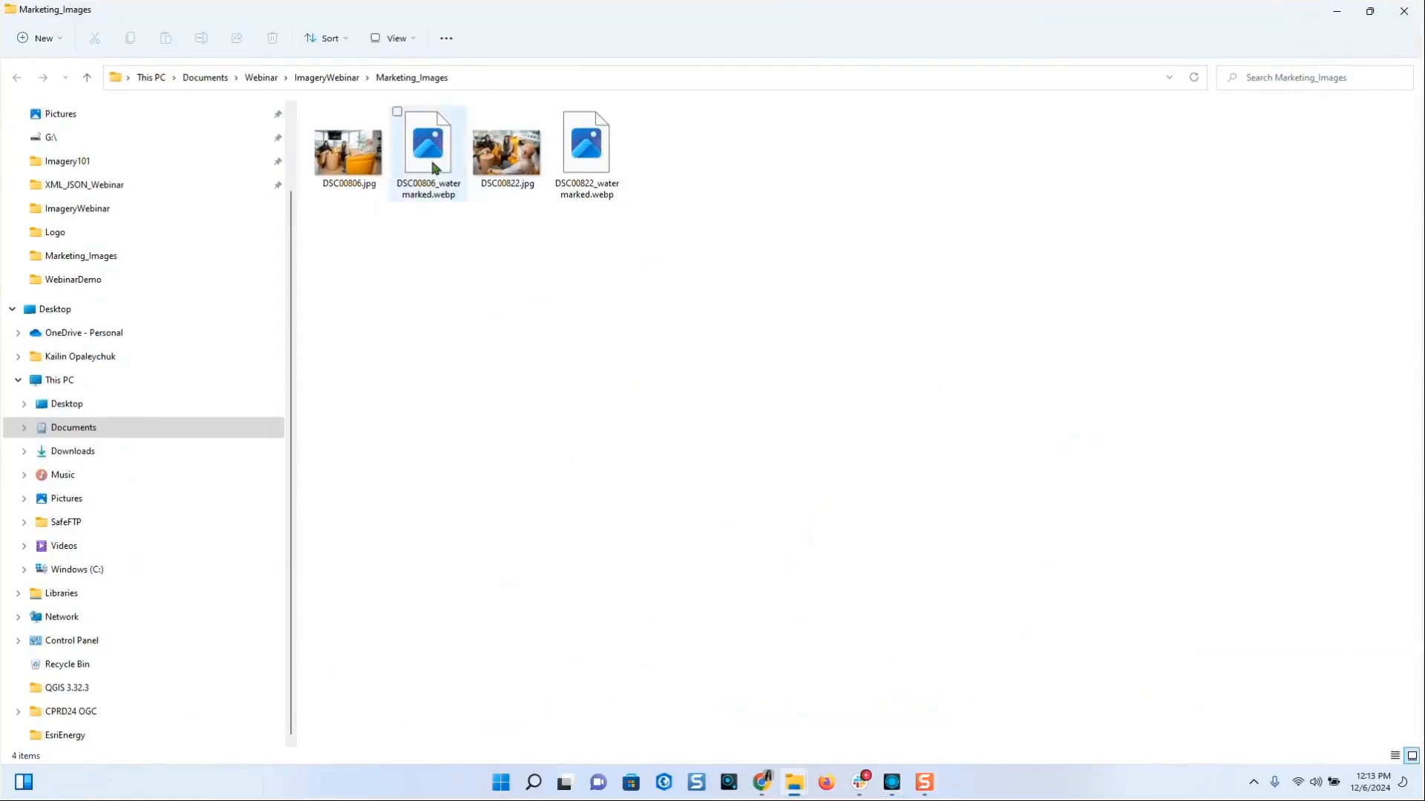
click(435, 164)
click(600, 151)
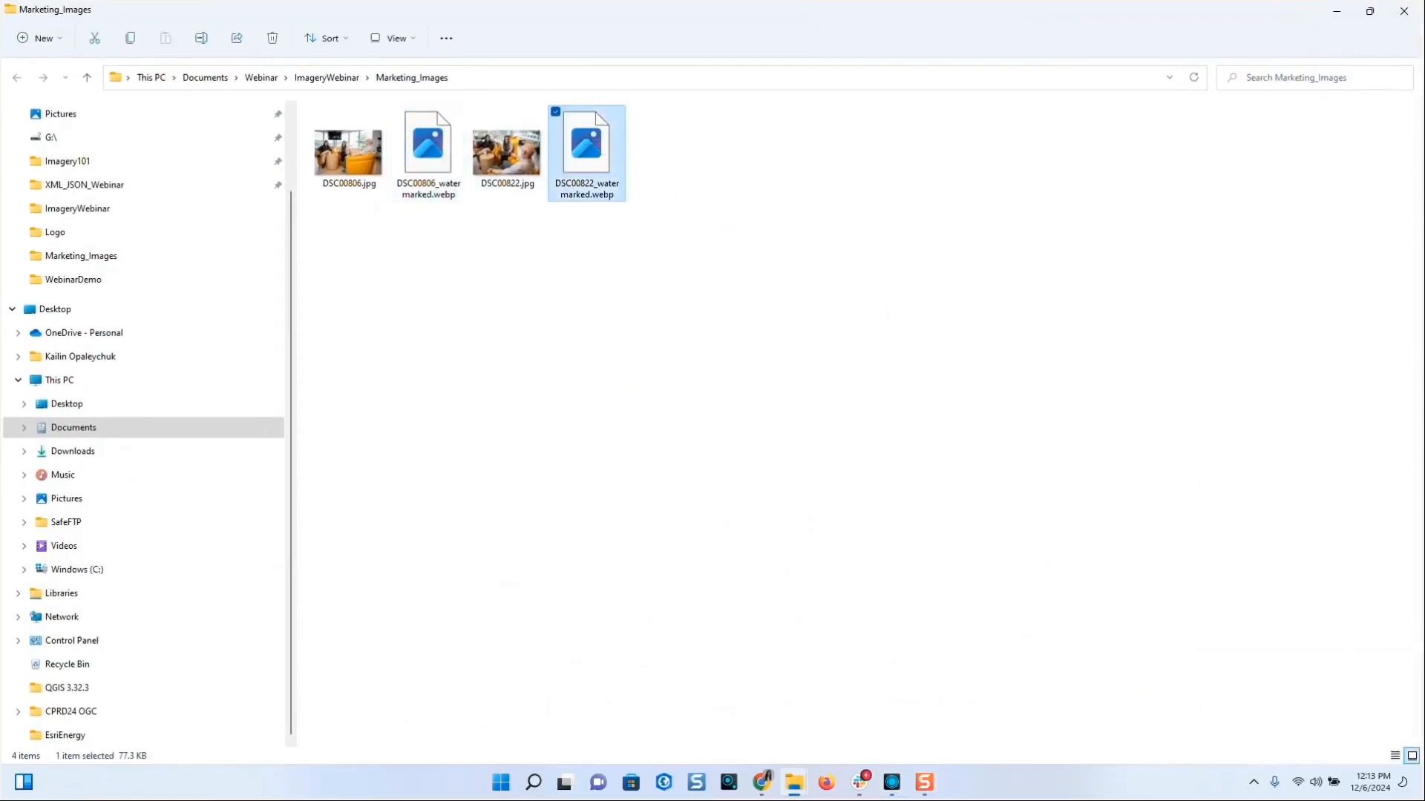